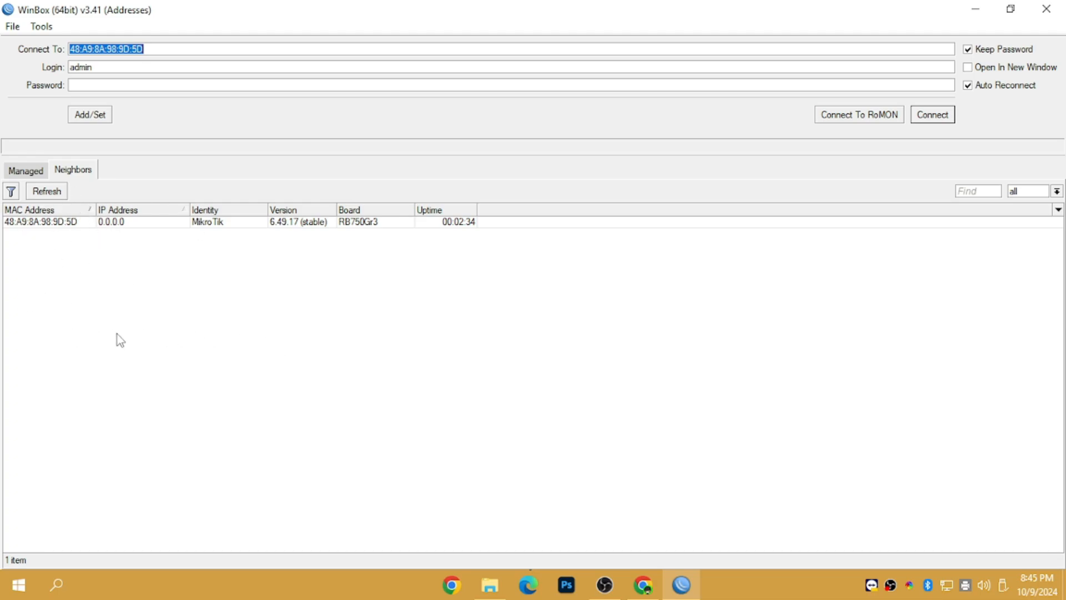
Step: Minimize WinBox, Explorer and Chrome, then open the desktop JuanFi New Script folder
click(975, 9)
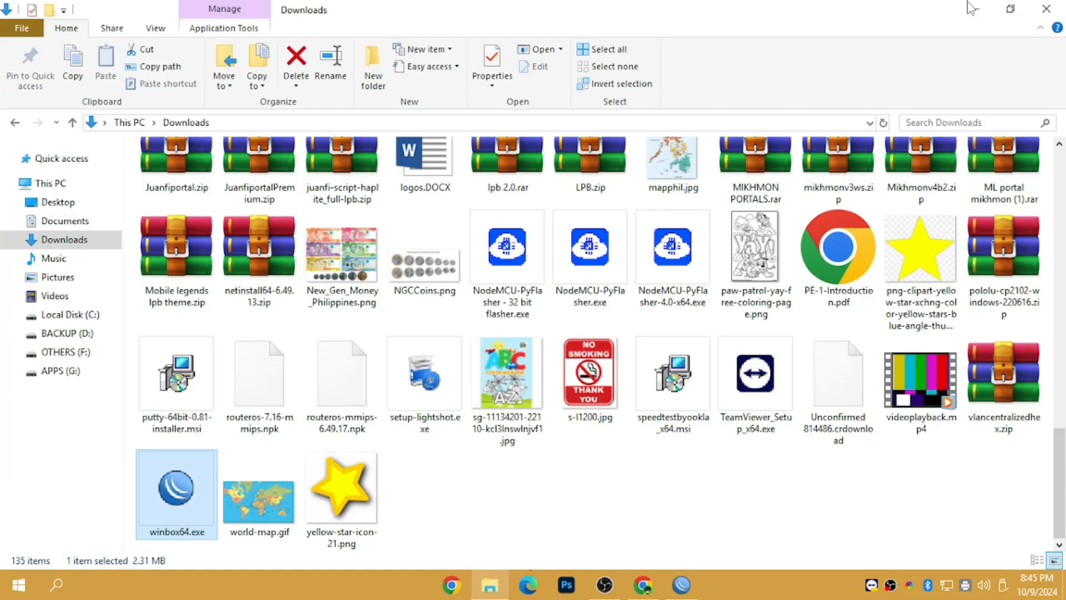
click(977, 9)
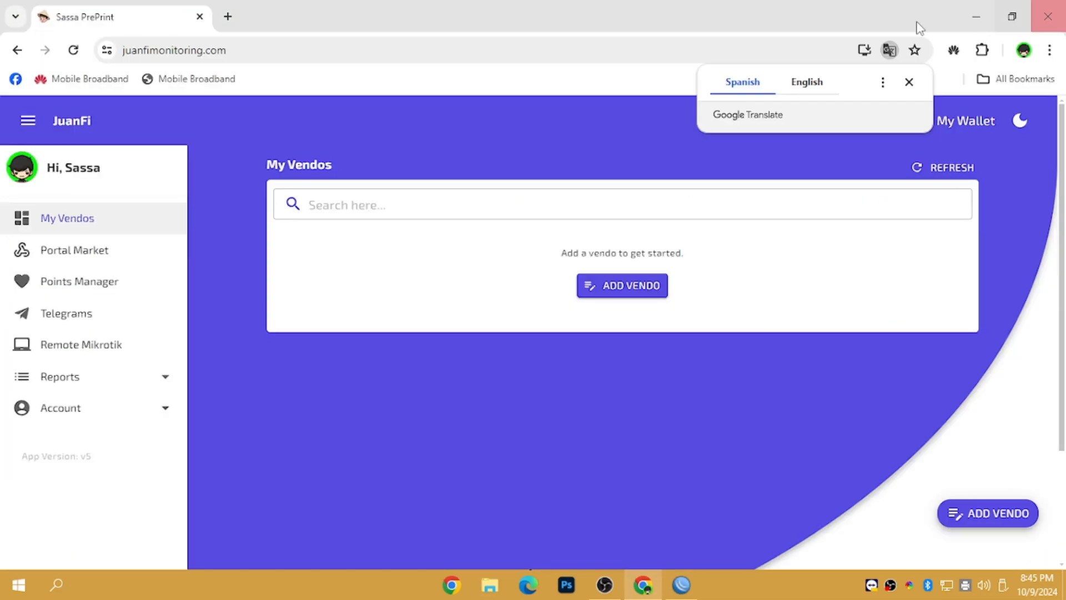
click(977, 8)
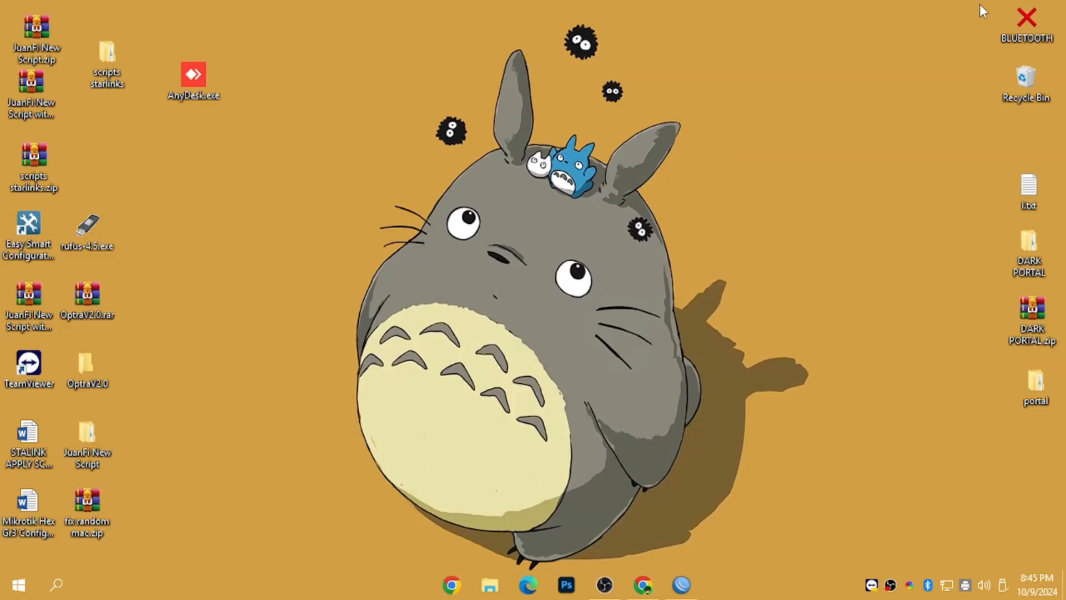
right_click(92, 446)
click(148, 188)
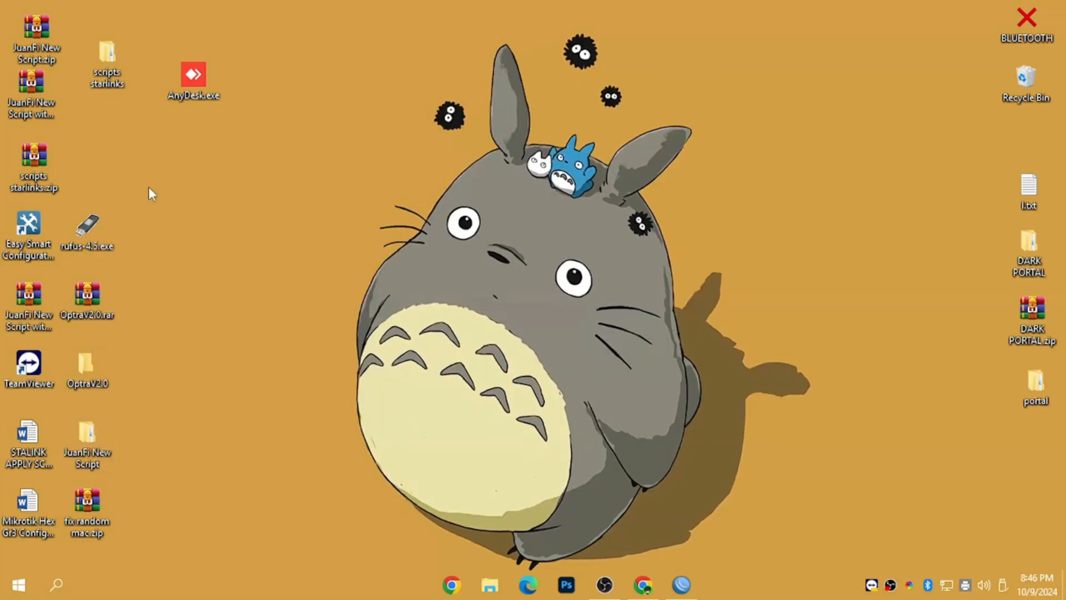
Step: Navigate through the nested JuanFi New Script, Hex and flash folders into hotspot
double_click(216, 171)
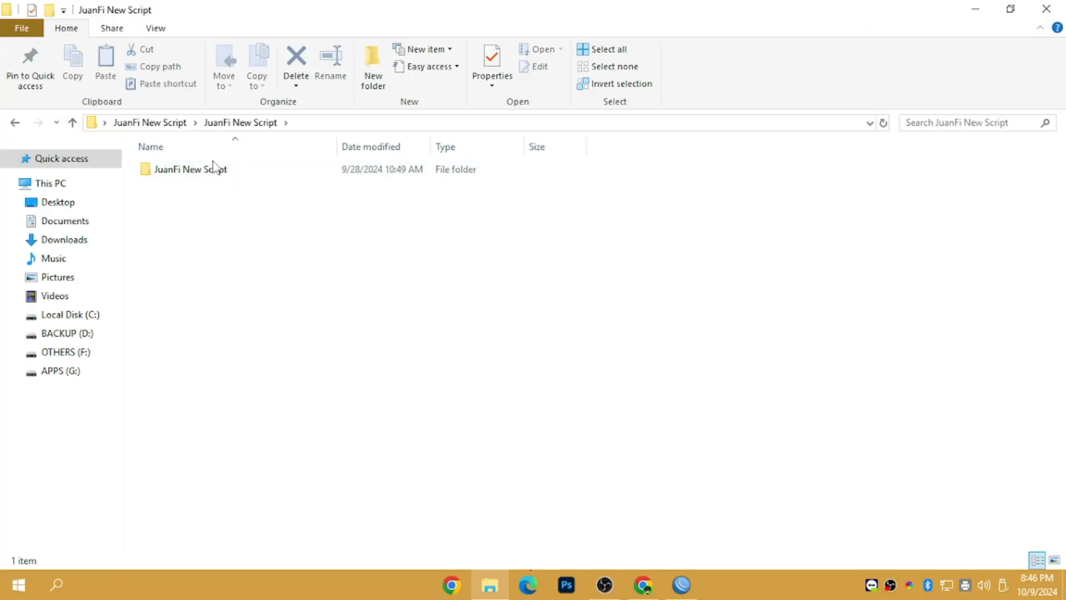
double_click(210, 175)
double_click(211, 174)
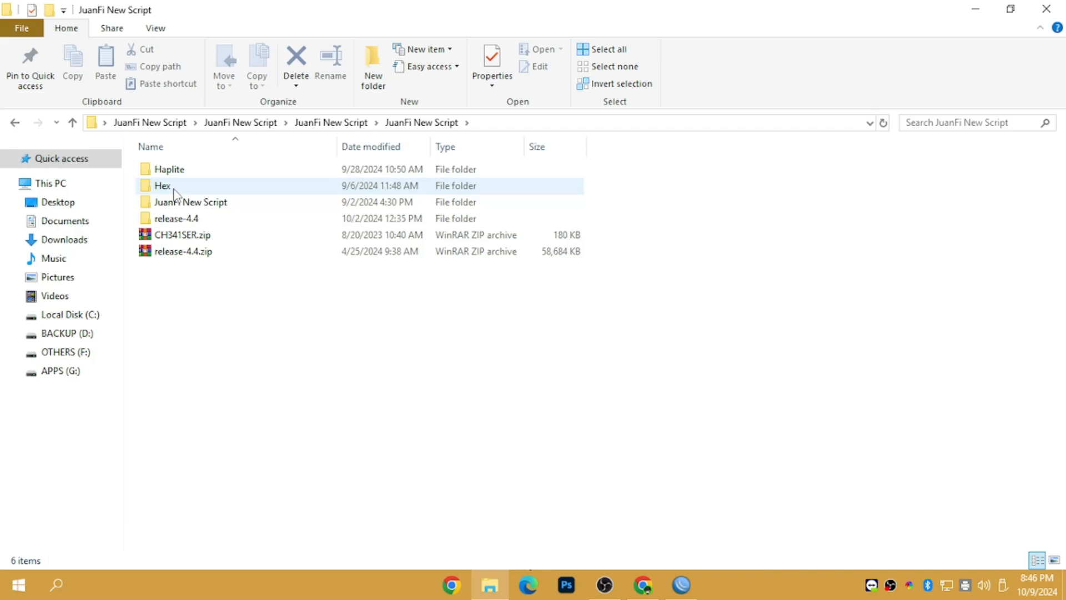
click(172, 189)
double_click(173, 188)
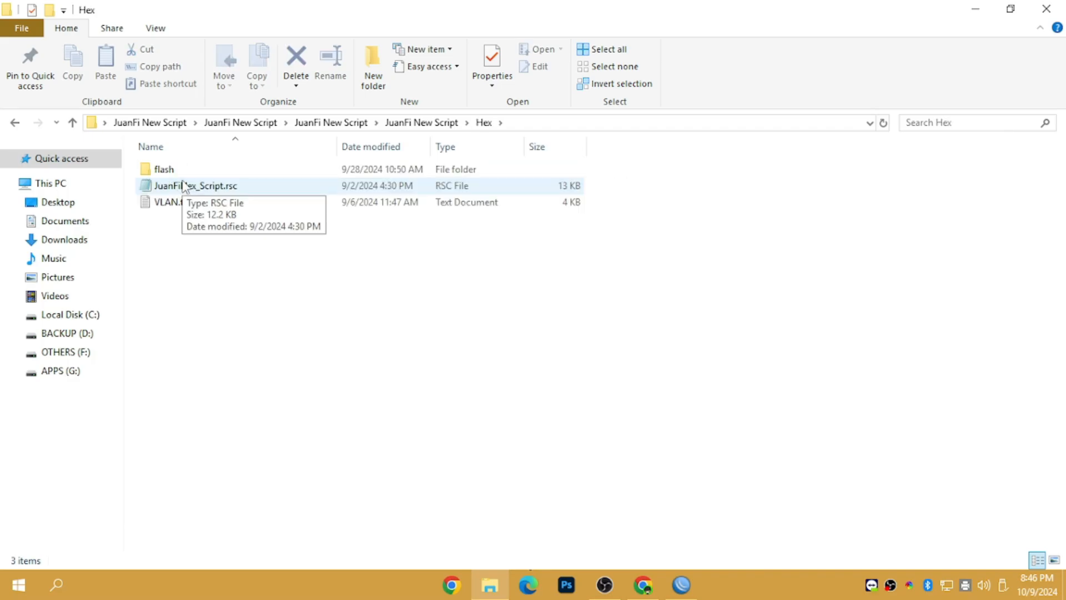
click(175, 170)
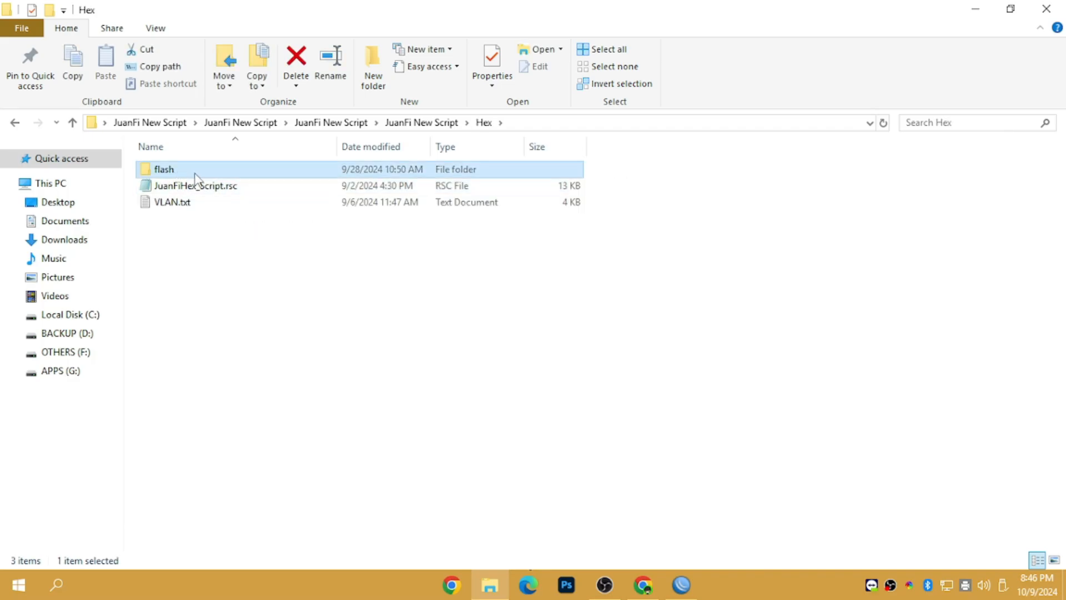
double_click(192, 173)
click(185, 174)
double_click(185, 174)
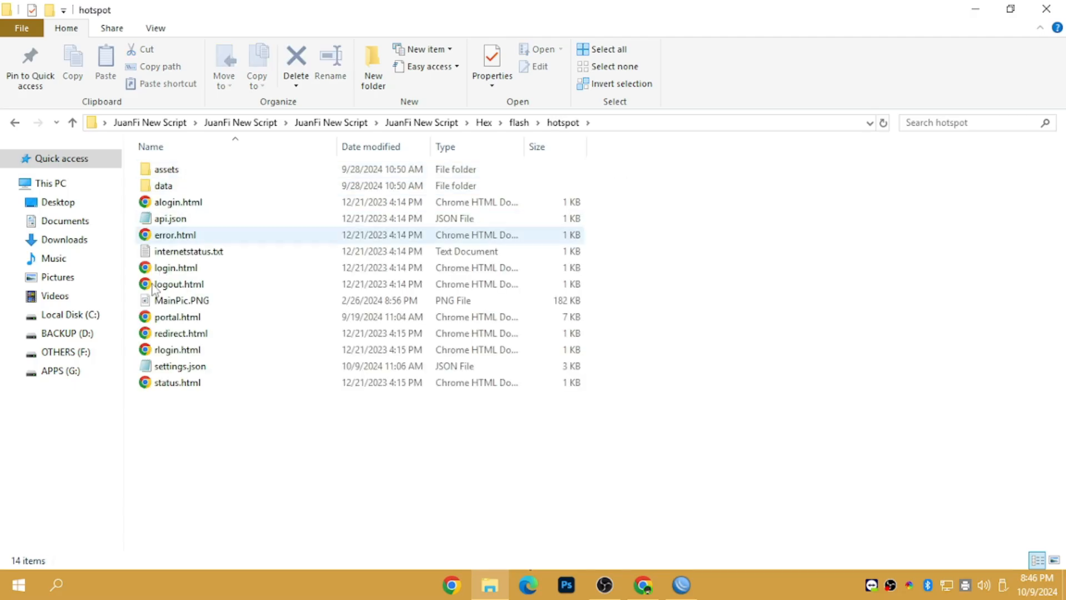
Step: Edit settings.json in Notepad, changing vendoIp 10.0.0.254 to 10.0.0.5, and save it
right_click(168, 367)
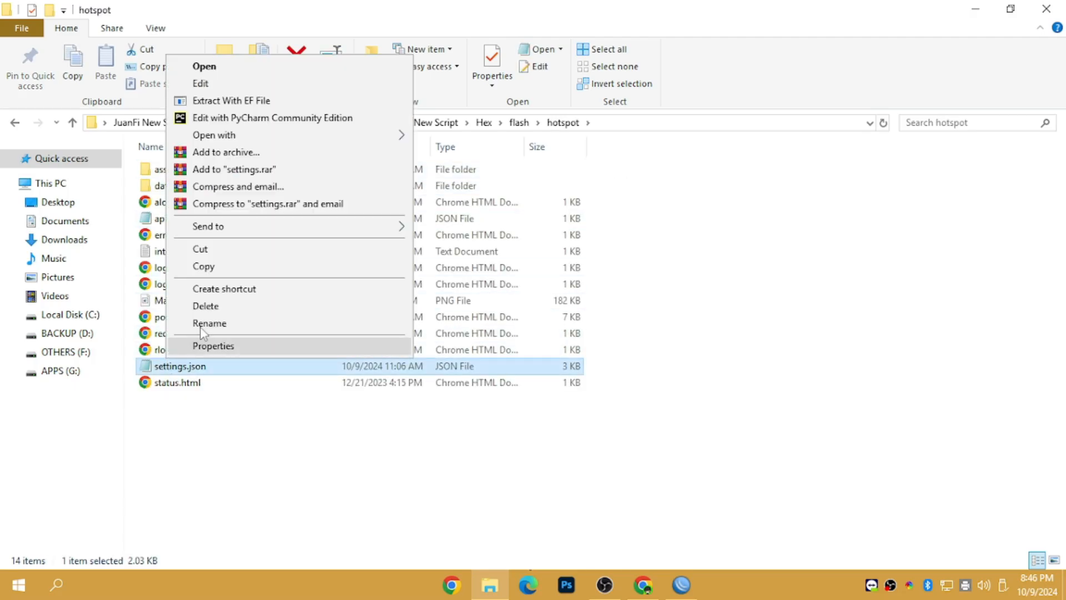
click(214, 81)
drag(886, 175, 813, 342)
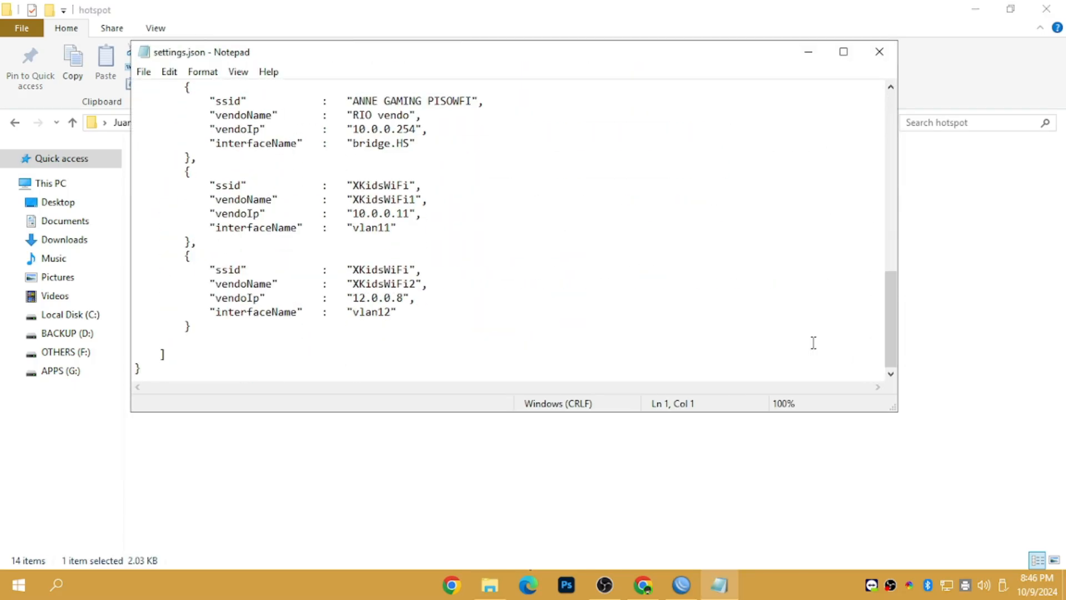
click(417, 128)
click(143, 71)
click(172, 124)
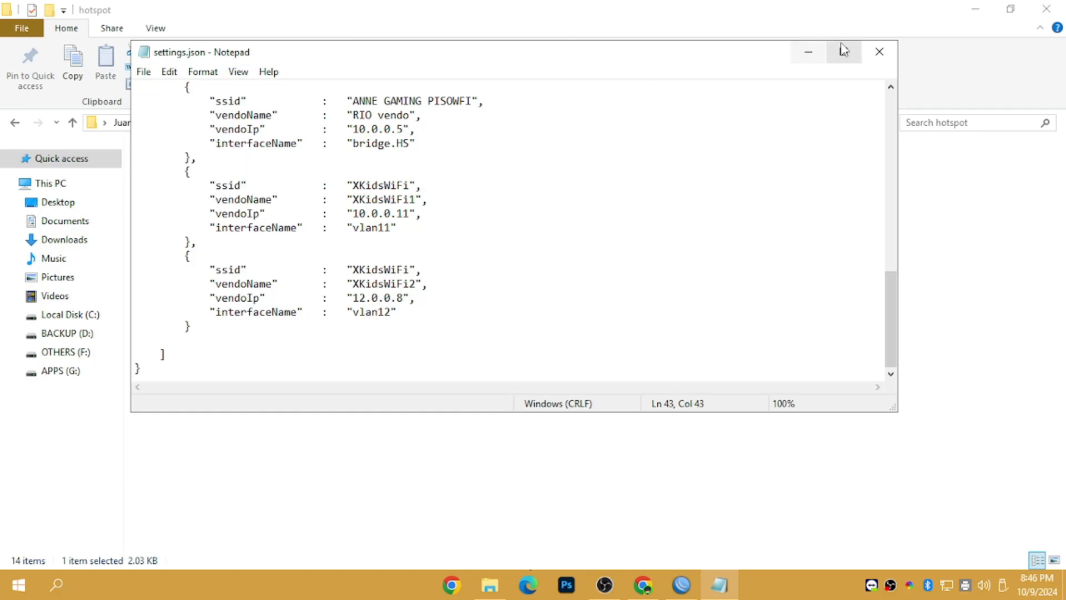
Step: Close Notepad and the hotspot folder, then reopen the desktop JuanFi New Script folder
click(880, 51)
click(1046, 9)
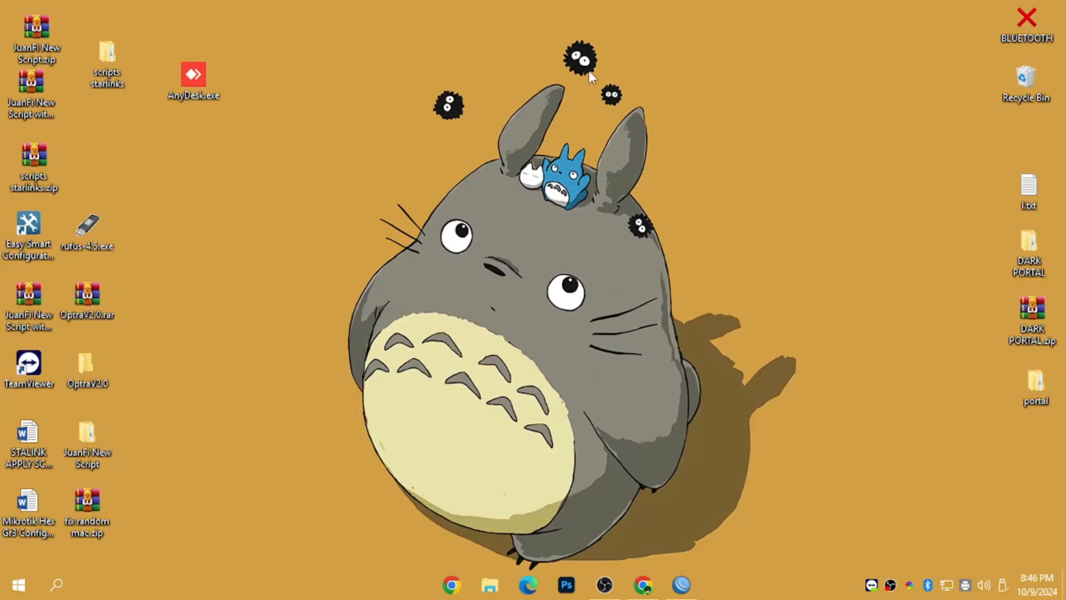
double_click(86, 456)
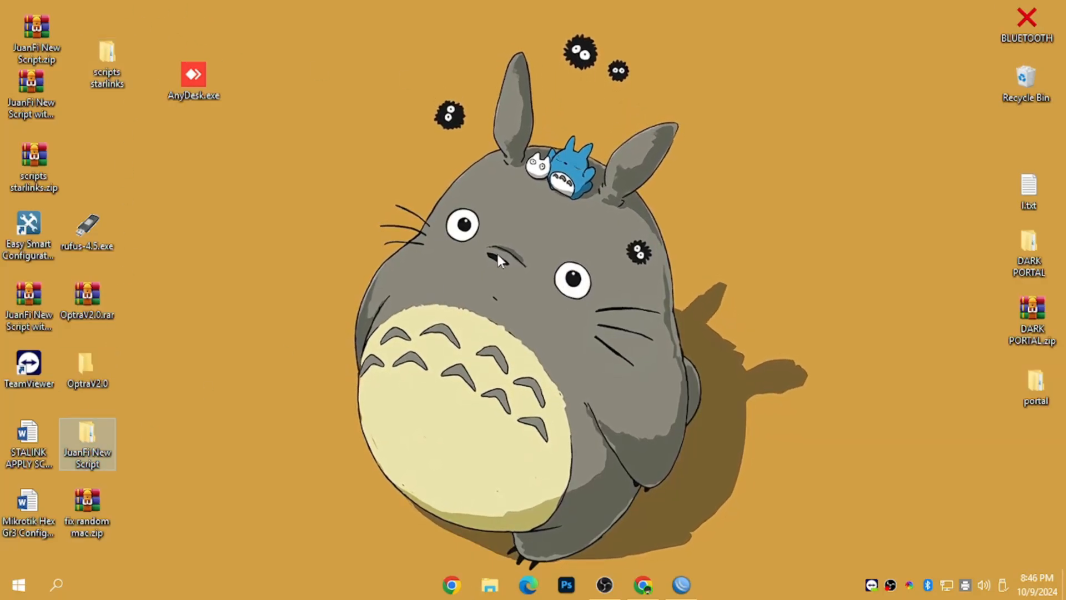
click(184, 422)
click(442, 271)
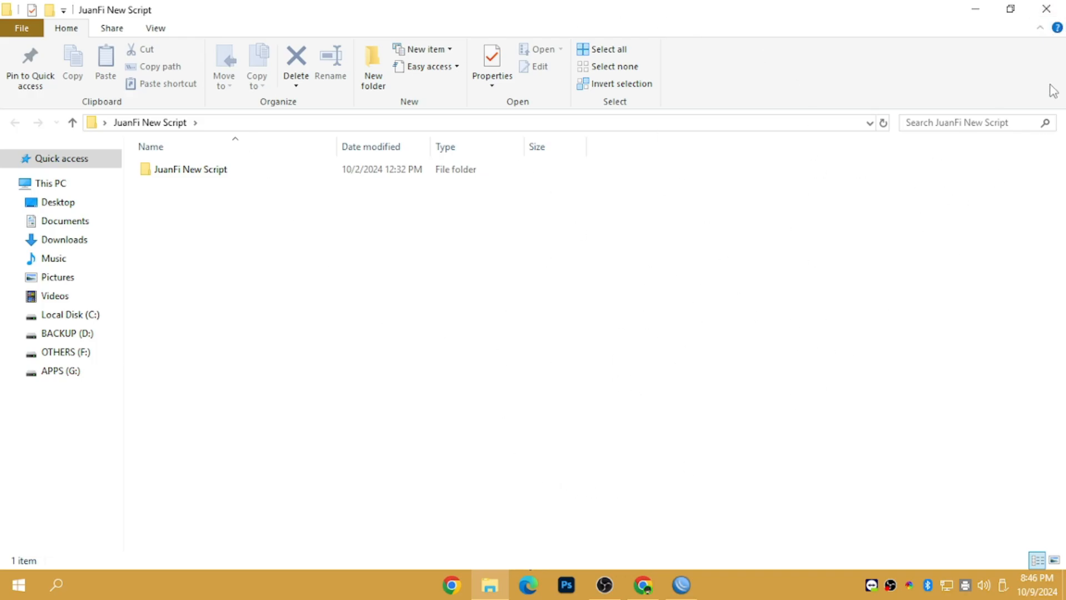
click(1046, 9)
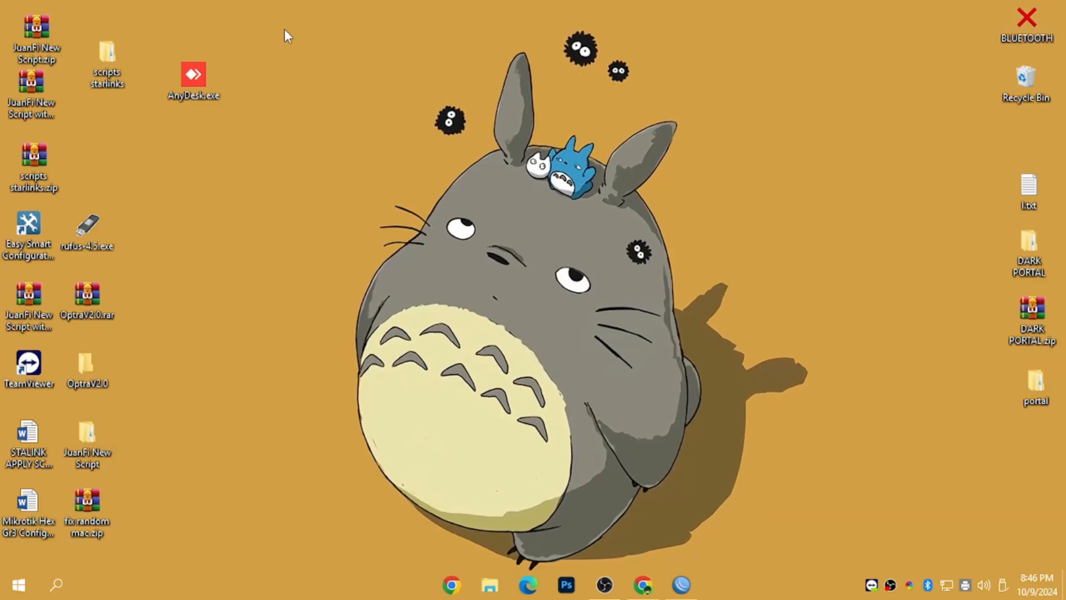
Step: Connect WinBox to the hEX router and set a new admin password
click(693, 591)
click(599, 220)
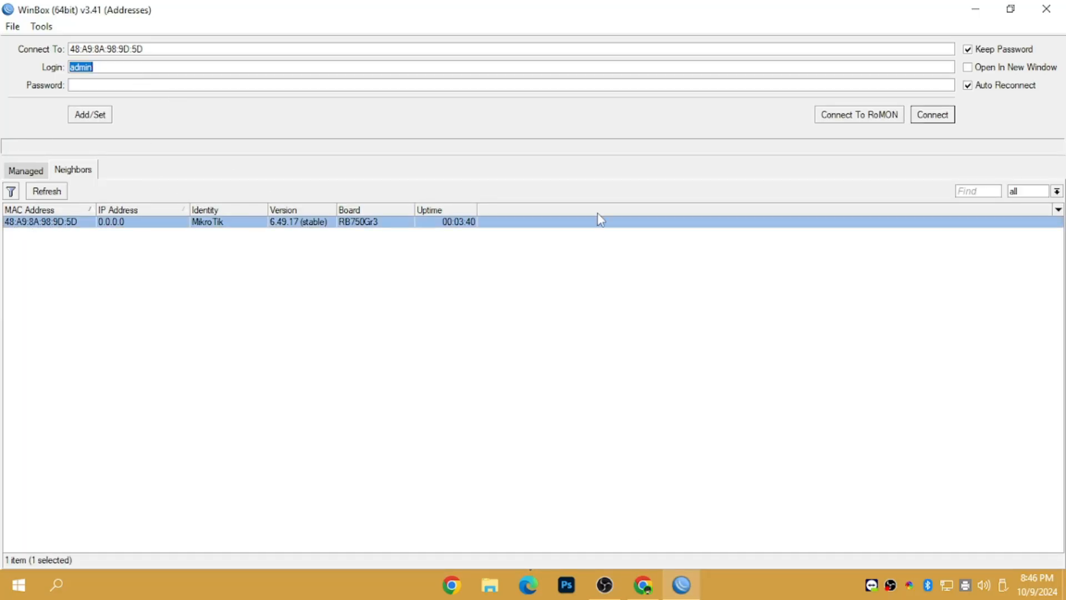
click(928, 124)
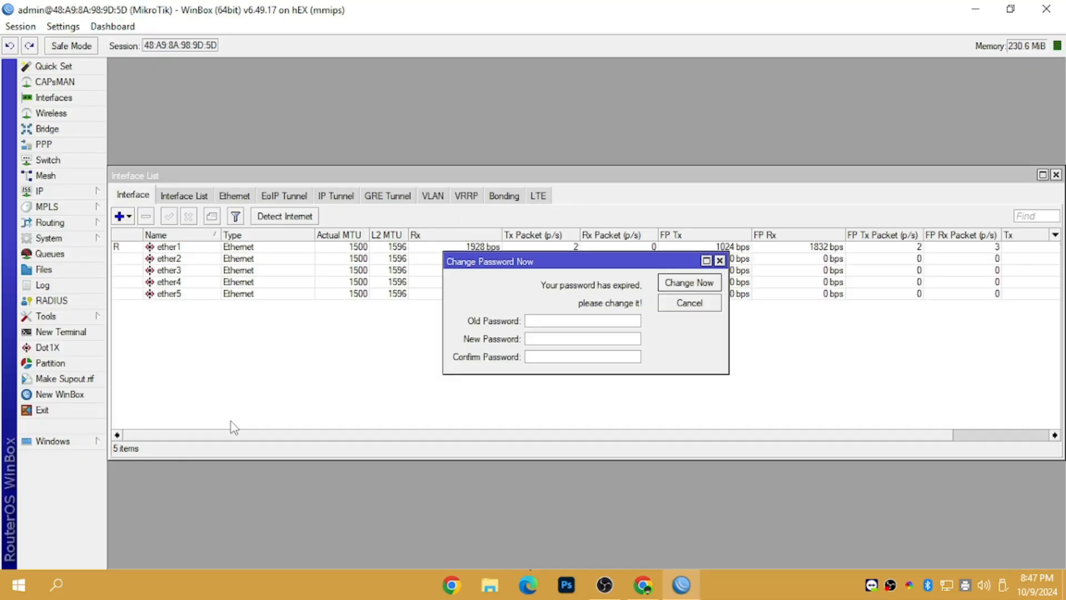
click(541, 340)
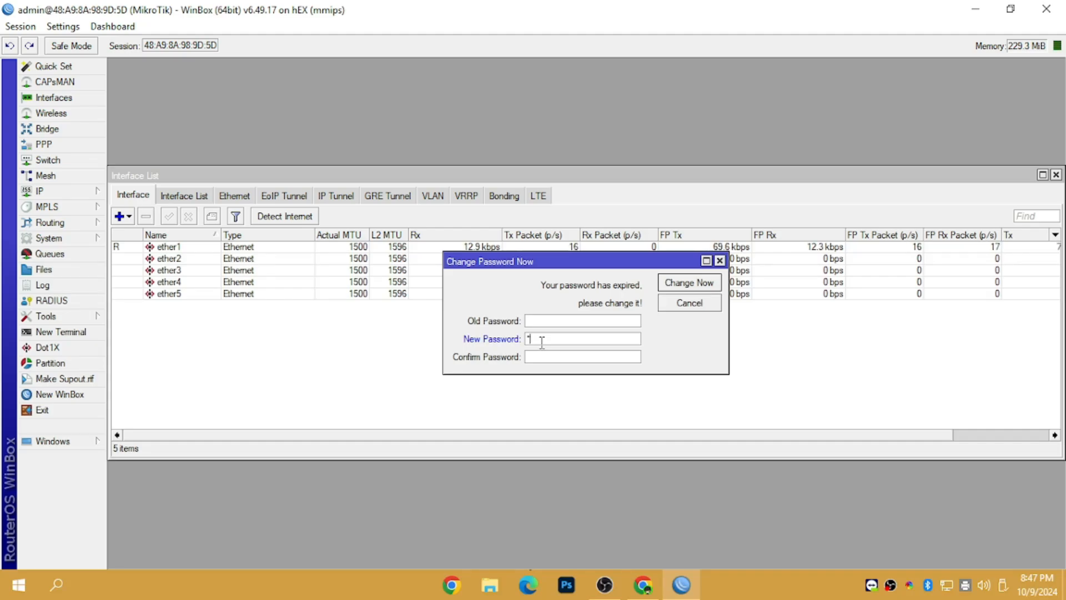
text(*)
click(670, 288)
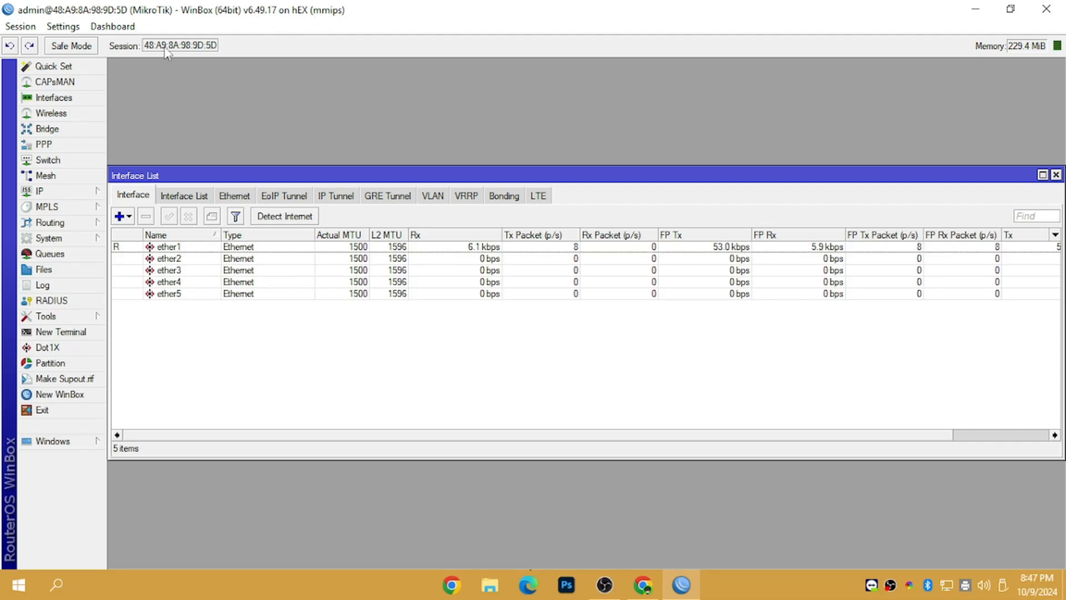
Step: Disconnect the session and log back in with the new password
click(21, 26)
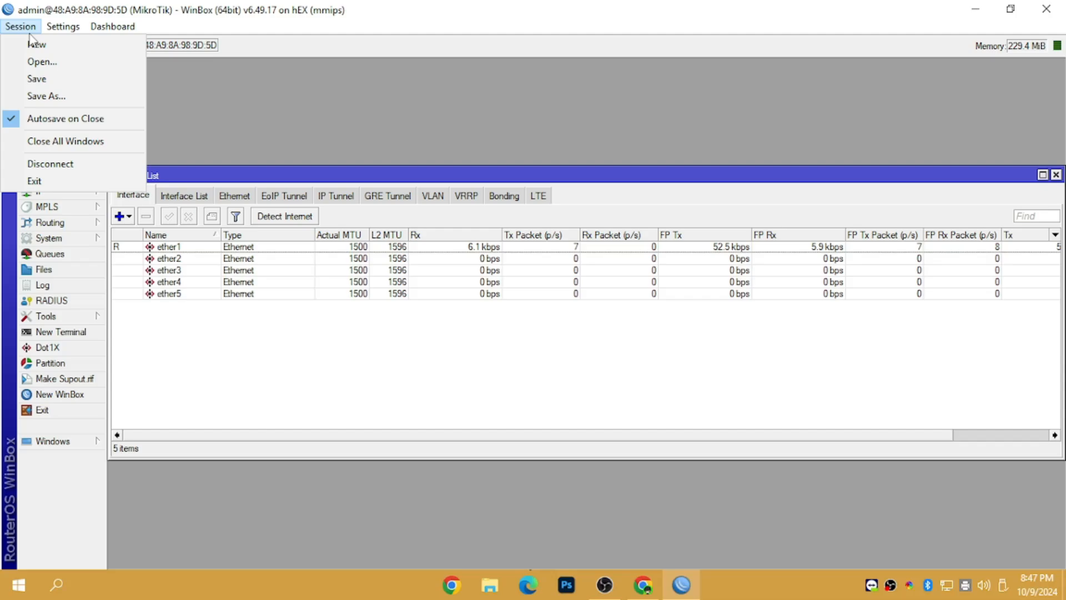
click(61, 163)
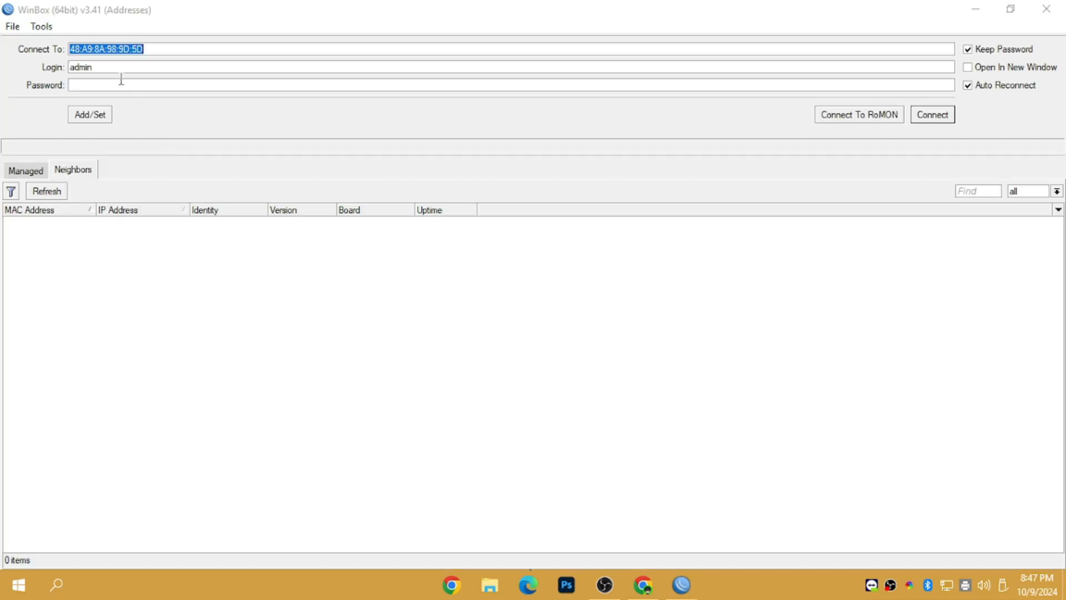
click(116, 87)
text(*)
key(Return)
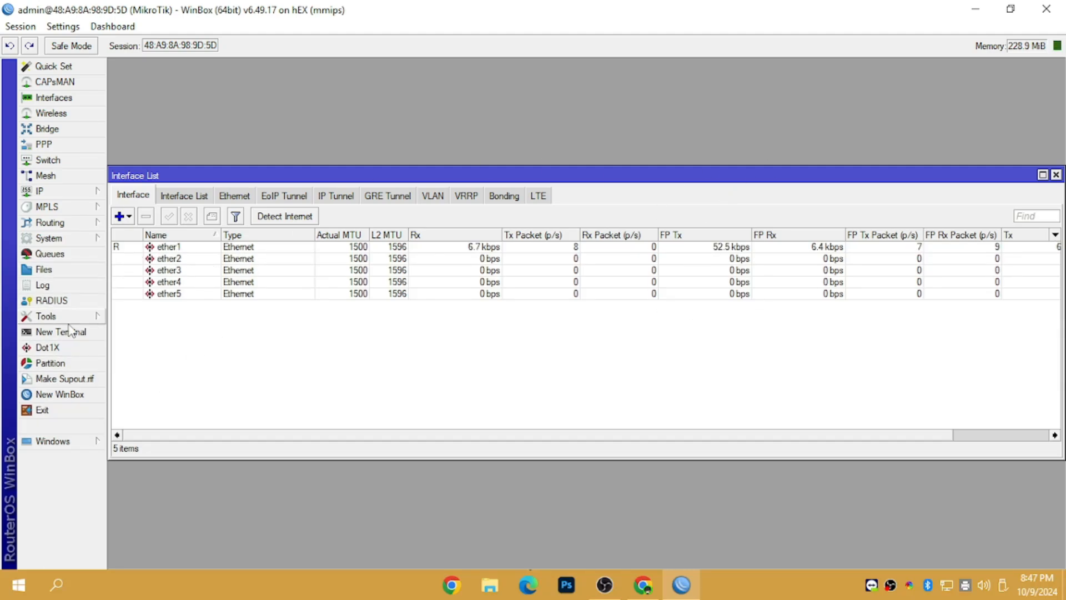
Step: Remove the flash/hotspot directory from the router's File List, then minimize WinBox
click(44, 272)
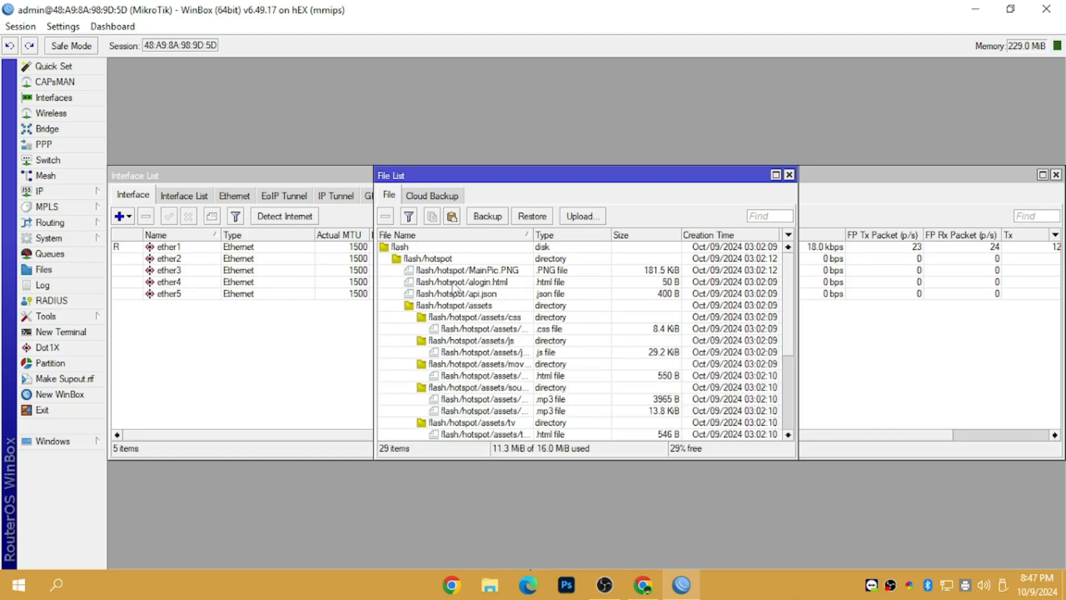
click(423, 259)
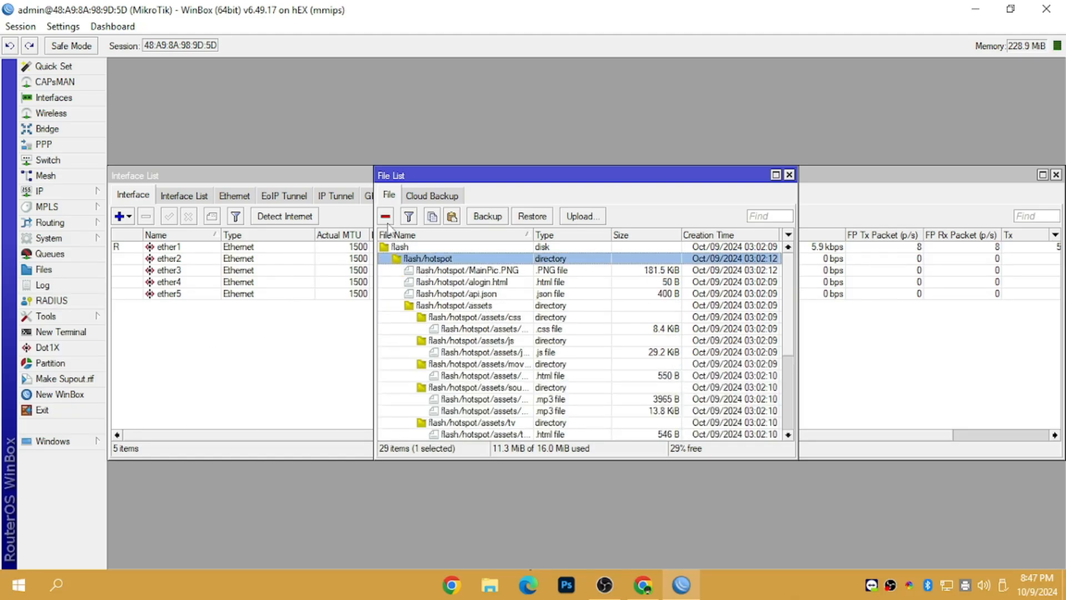
click(61, 270)
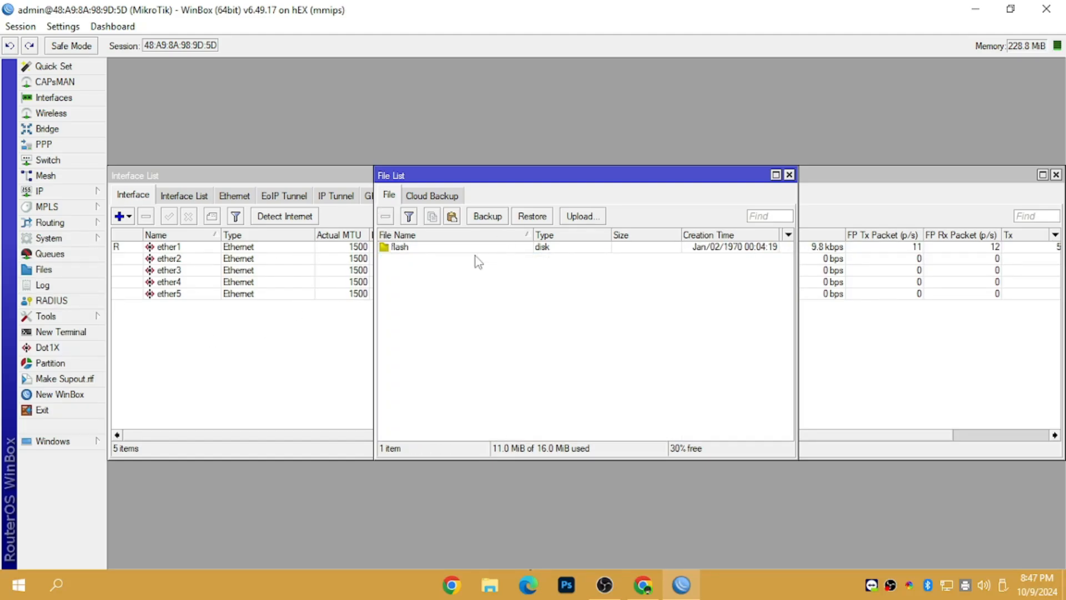
click(461, 330)
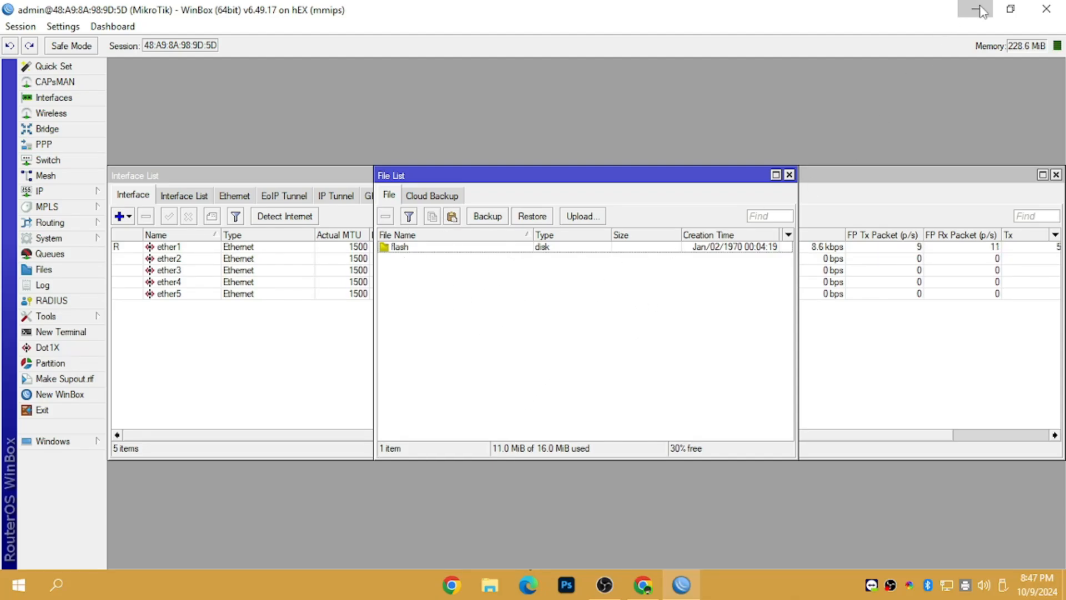
click(975, 9)
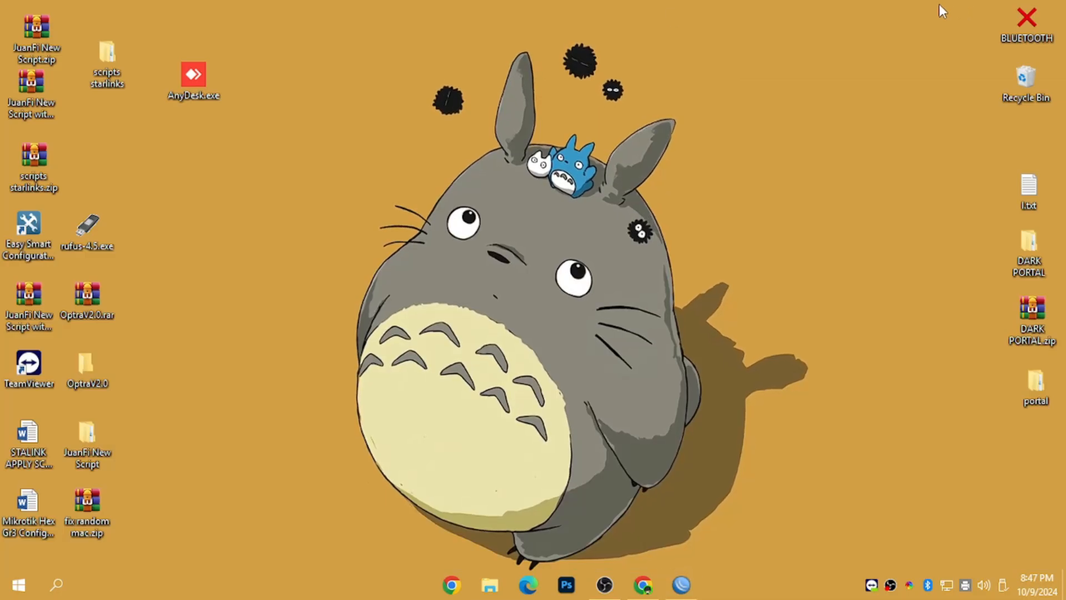
Step: Open the desktop JuanFi New Script folder and drill down into its Hex folder
double_click(92, 452)
double_click(202, 173)
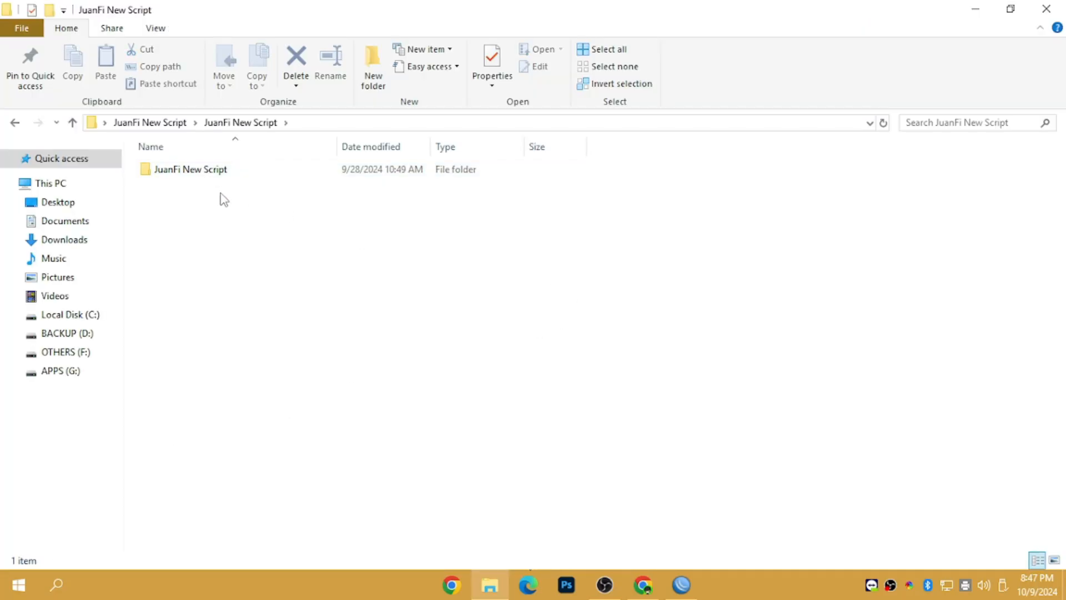
double_click(228, 177)
double_click(234, 176)
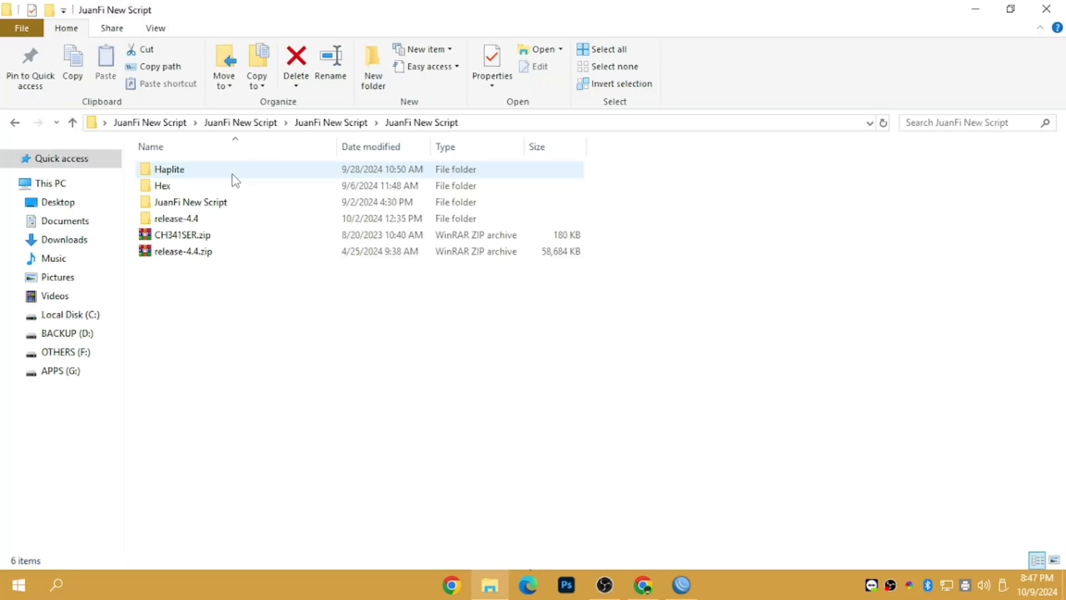
double_click(165, 187)
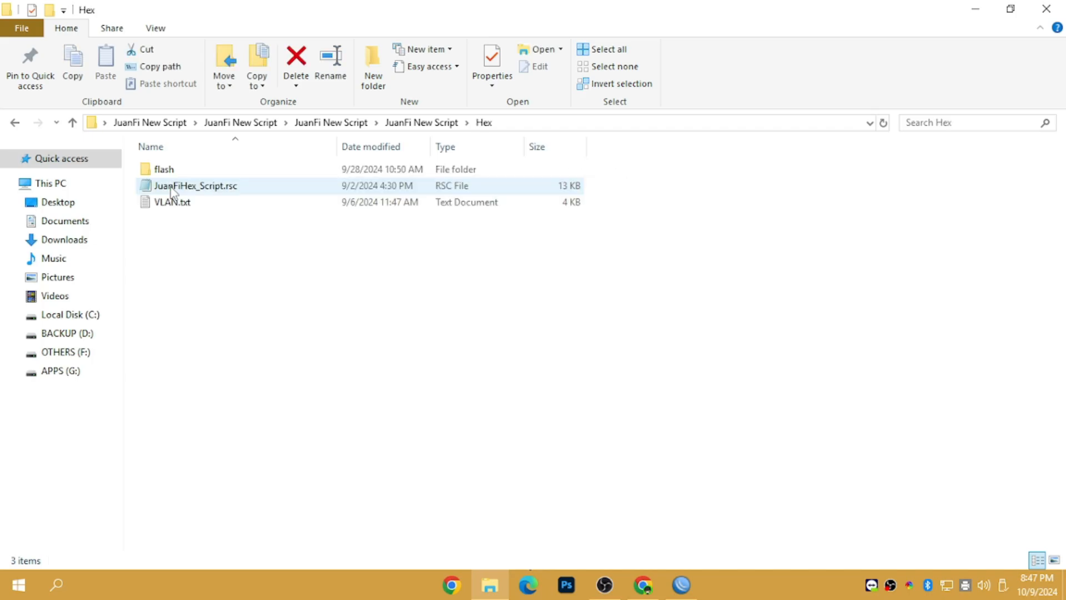
Step: Copy the flash folder and JuanFiHex_Script.rsc, paste them into WinBox's File List, and close Explorer
drag(613, 187, 213, 167)
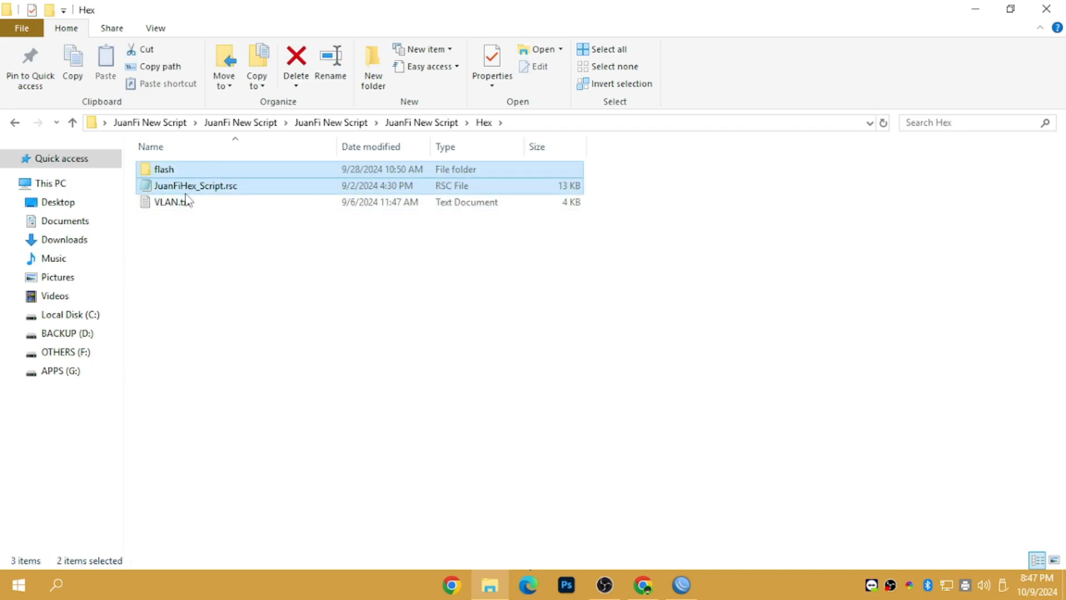
right_click(196, 179)
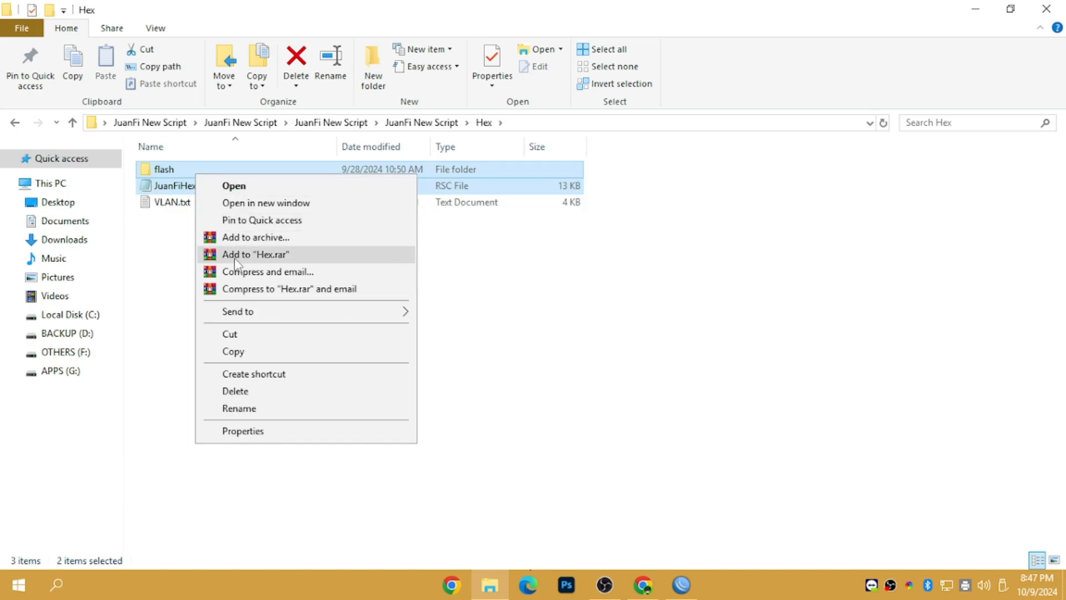
click(244, 351)
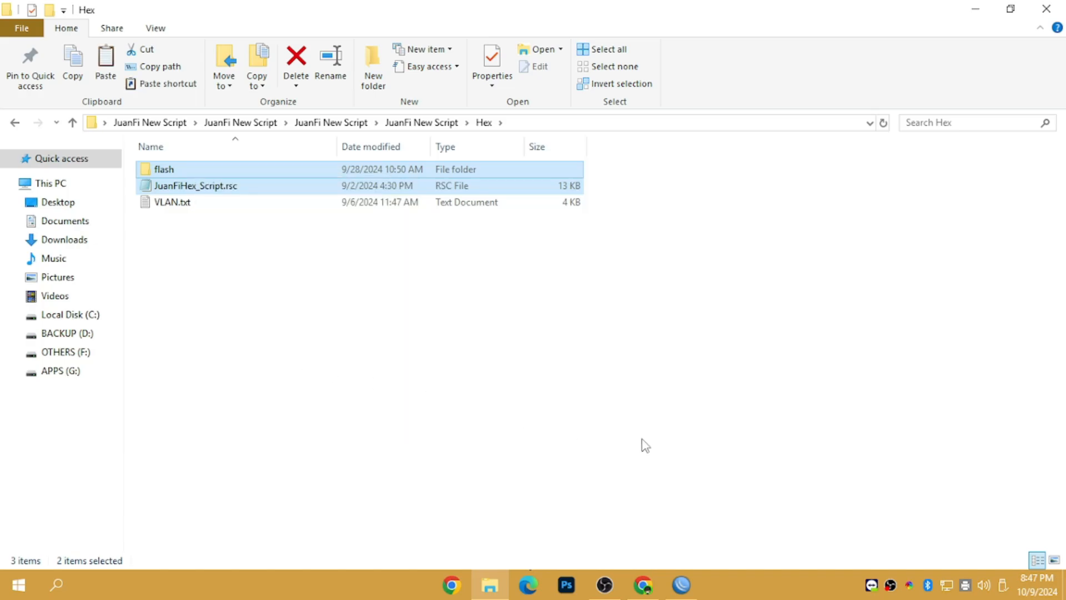
click(682, 583)
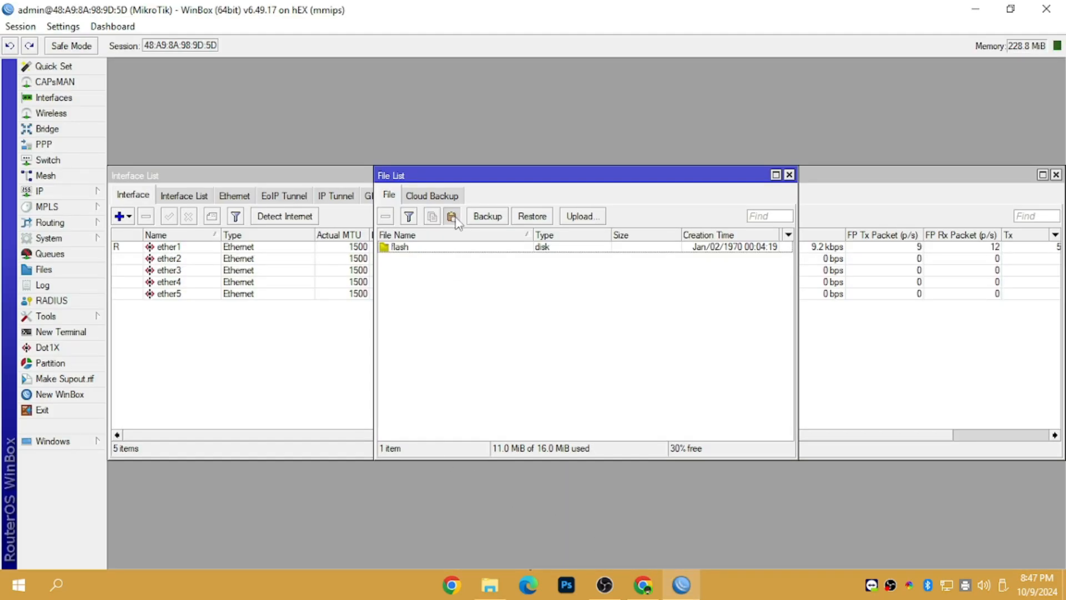
click(452, 216)
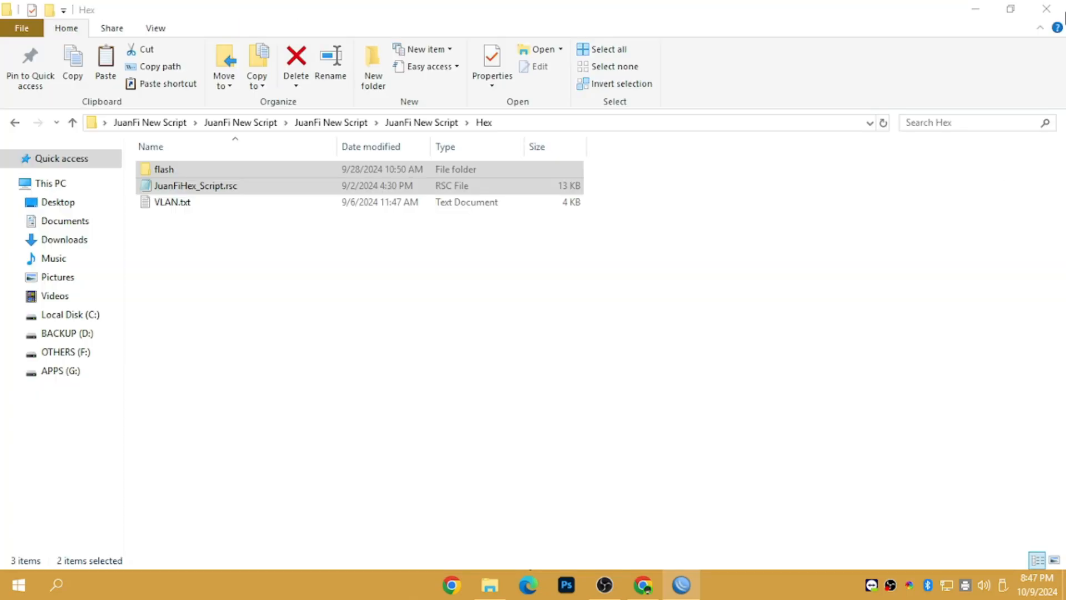
click(1061, 12)
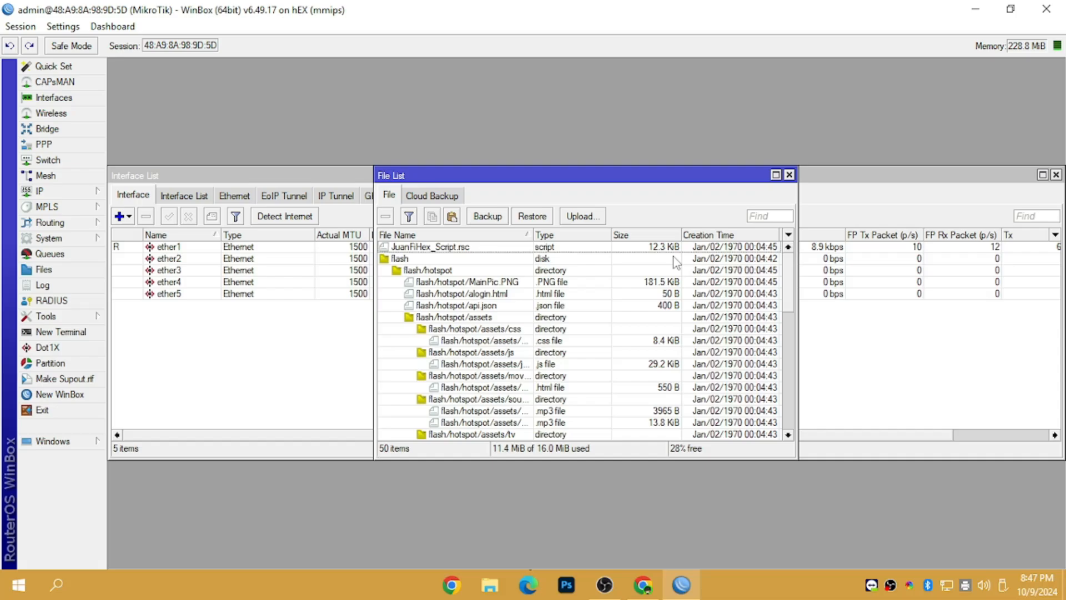
Step: Copy the JuanFiHex_Script.rsc name from its File properties, then launch a New Terminal
double_click(433, 248)
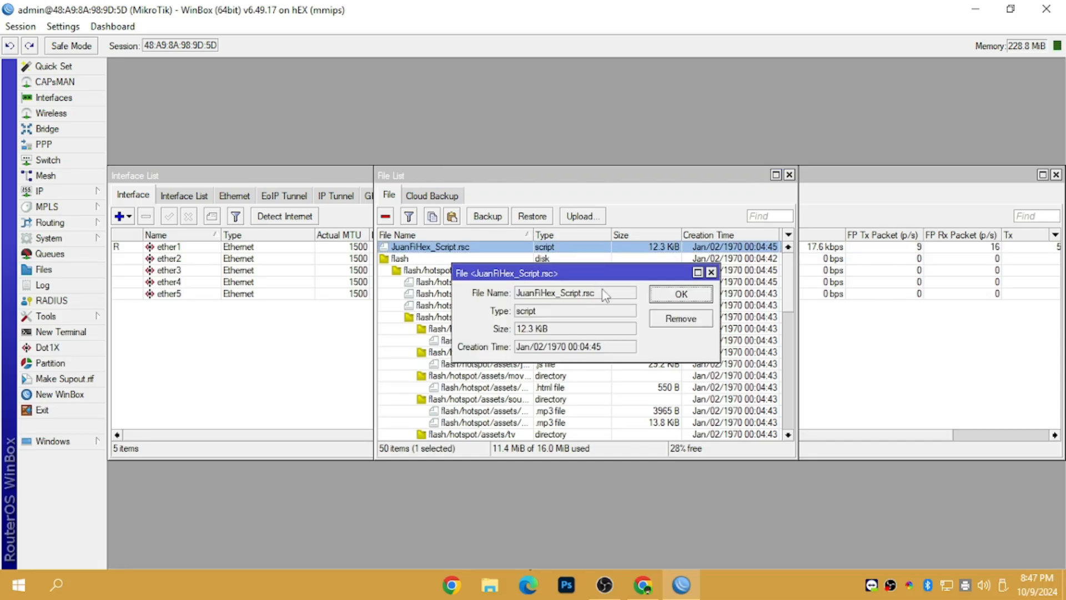
drag(605, 294, 488, 304)
right_click(533, 294)
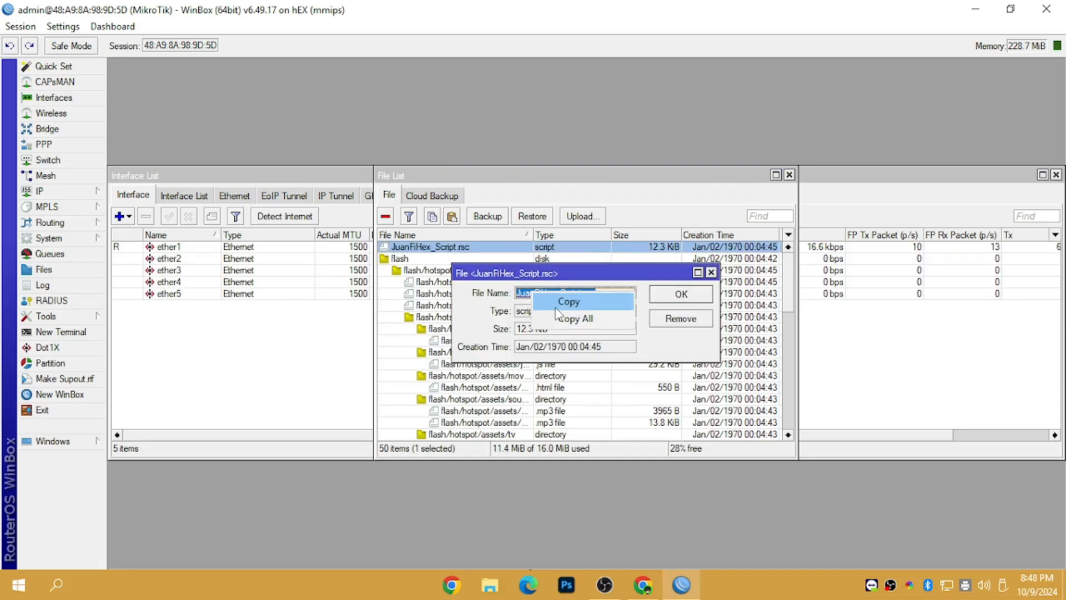
click(572, 319)
click(669, 303)
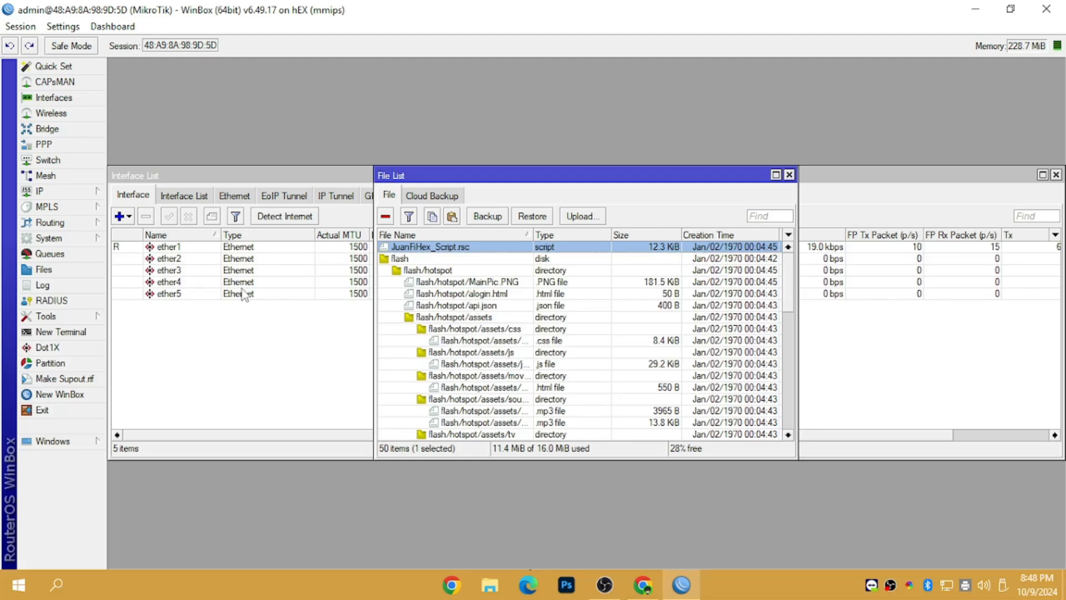
double_click(466, 247)
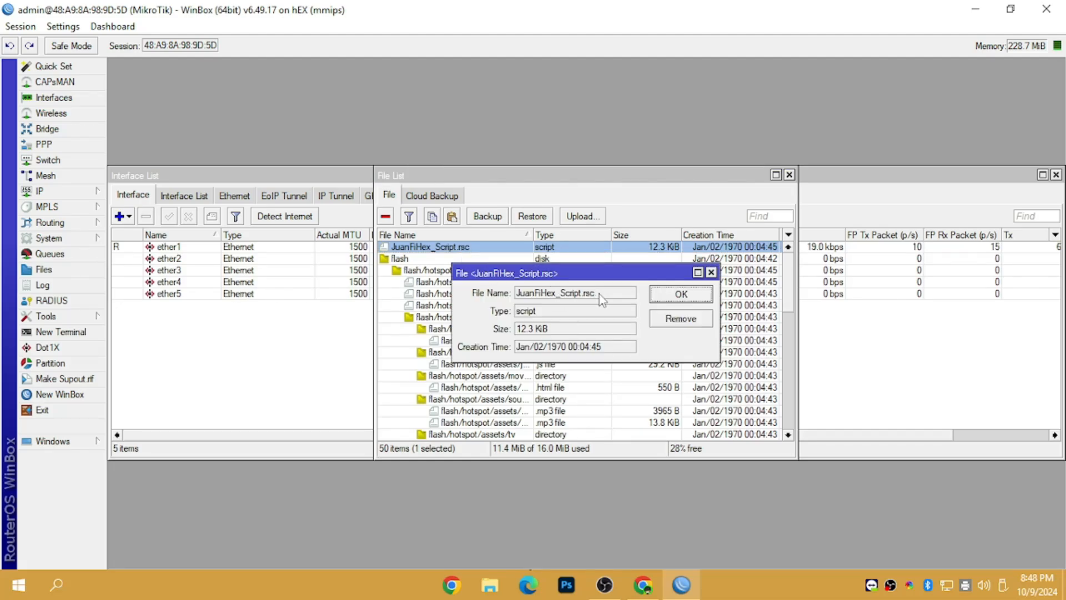
drag(598, 294, 499, 292)
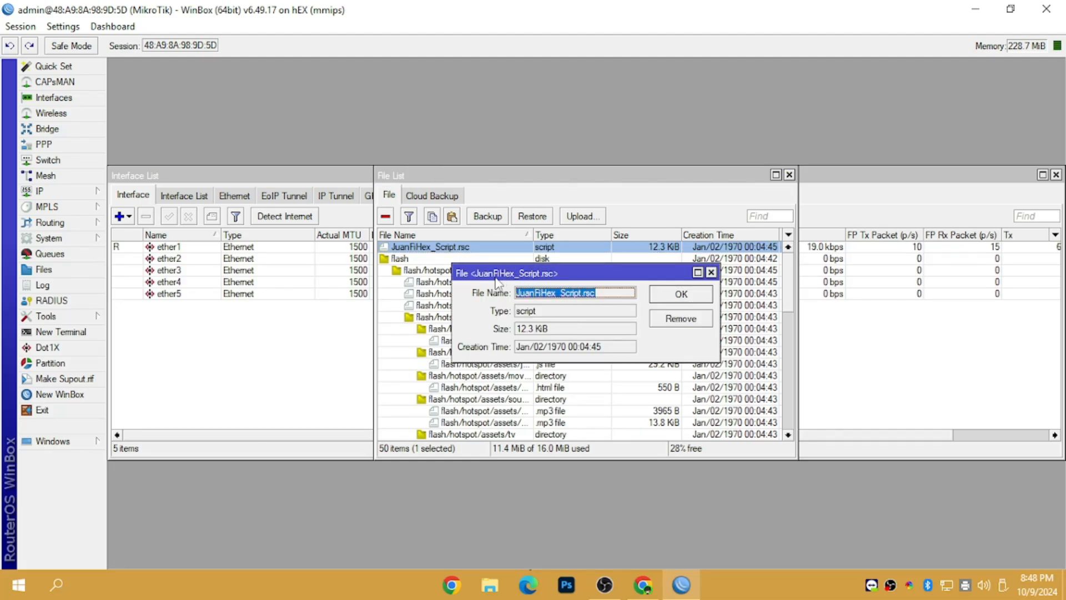
right_click(564, 298)
click(578, 304)
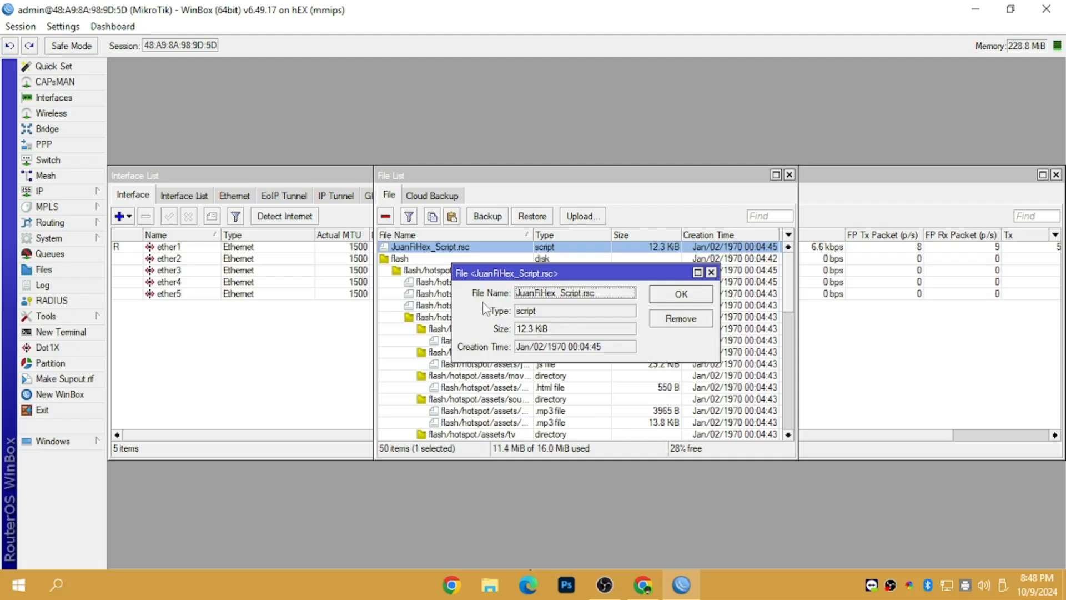
click(91, 332)
Step: In the terminal, answer n and run 'import file=JuanFiHex_Script.rsc', confirming it executed successfully
text(n@M)
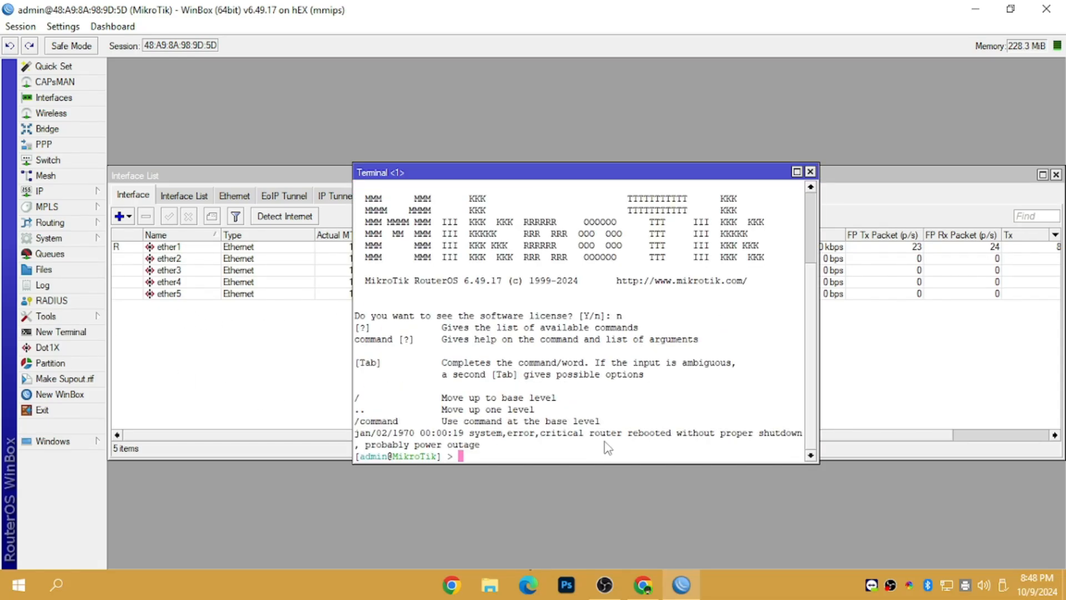
text(i)
key(BackSpace)
key(BackSpace)
text(import )
text(filer)
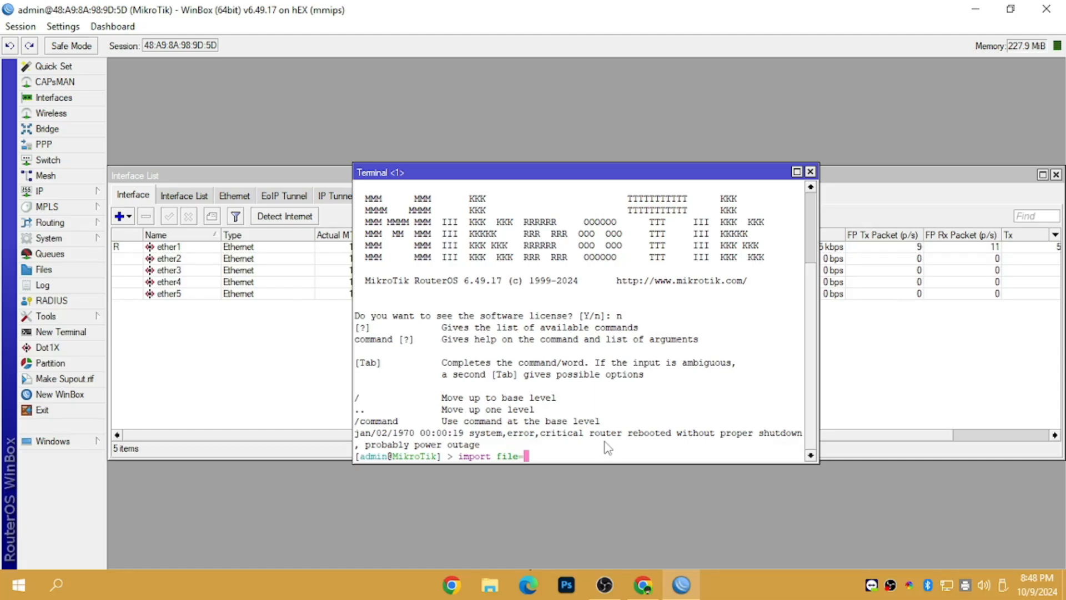
key(Tab)
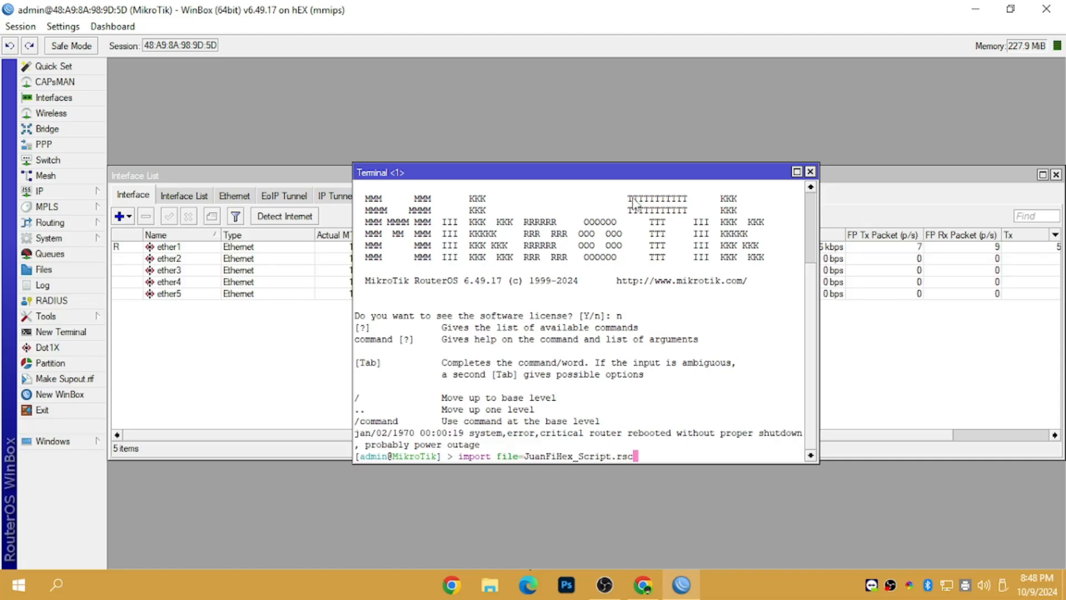
drag(628, 175, 431, 272)
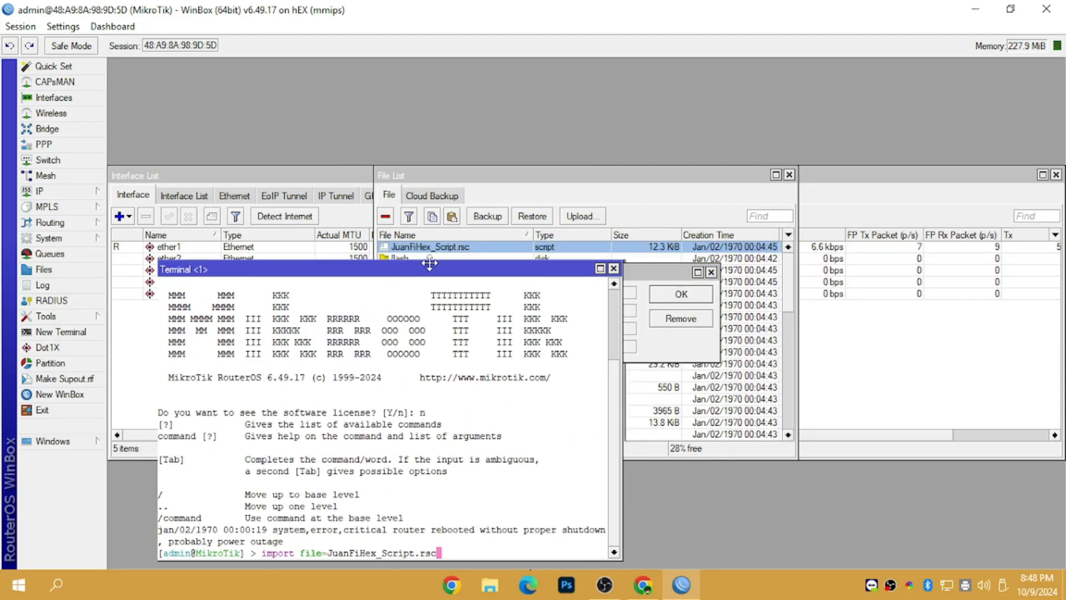
click(654, 277)
drag(596, 292, 499, 286)
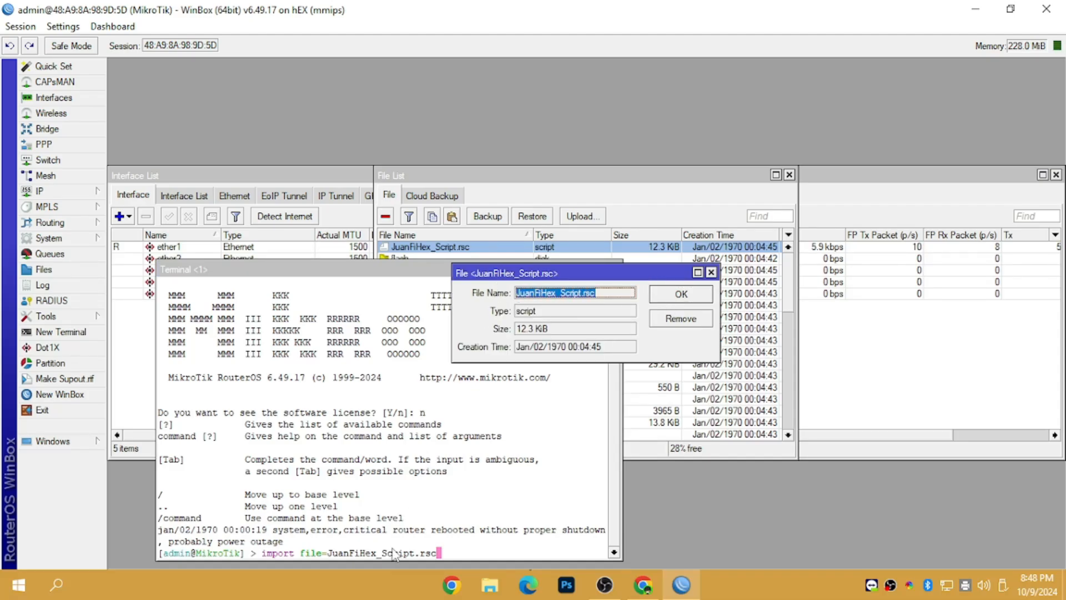
click(465, 555)
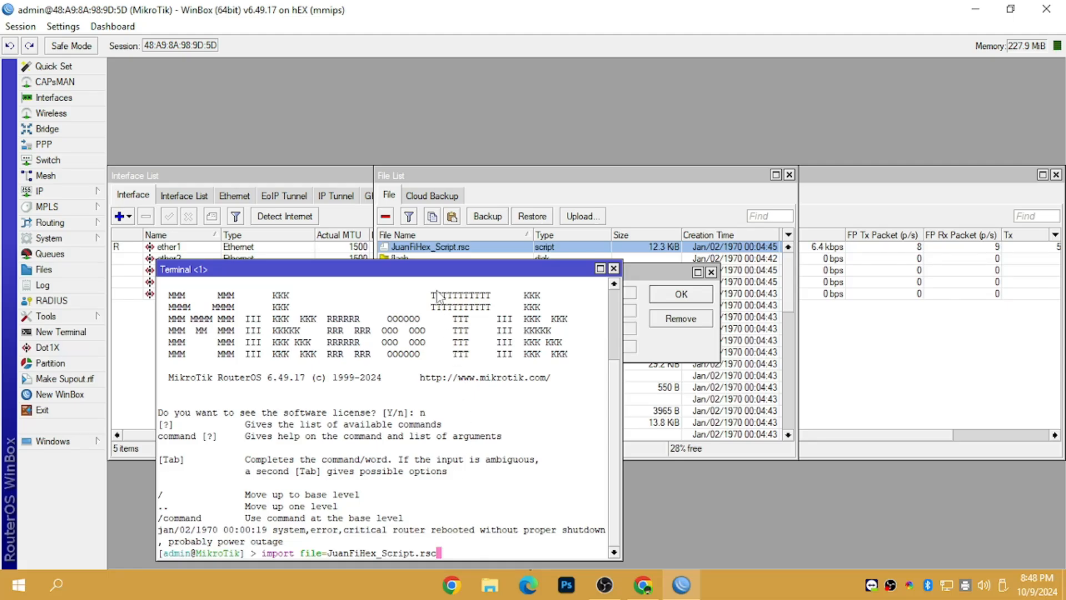
drag(451, 271, 583, 149)
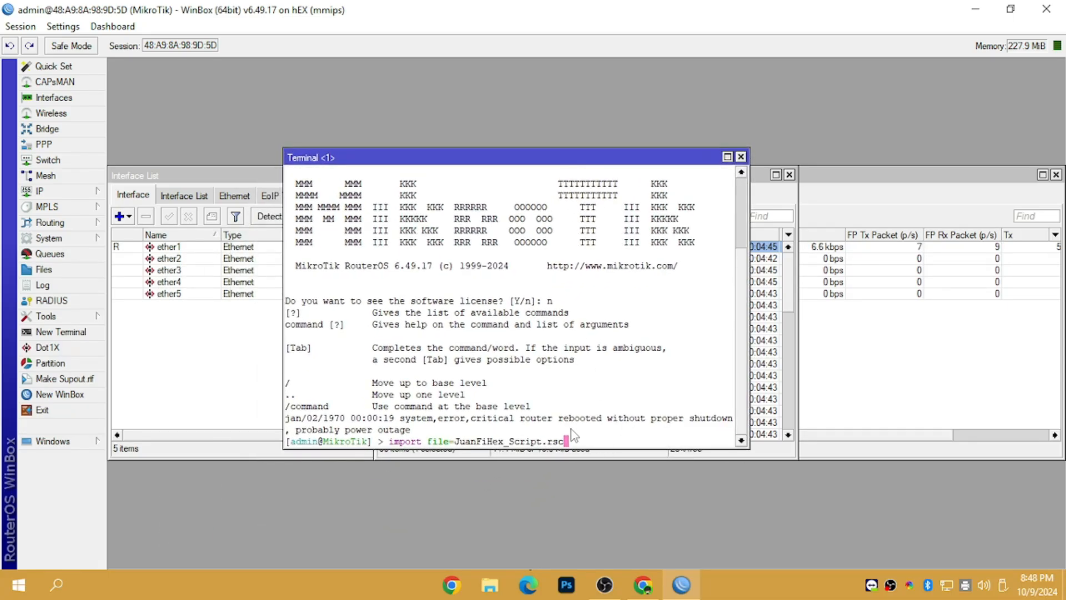
key(Return)
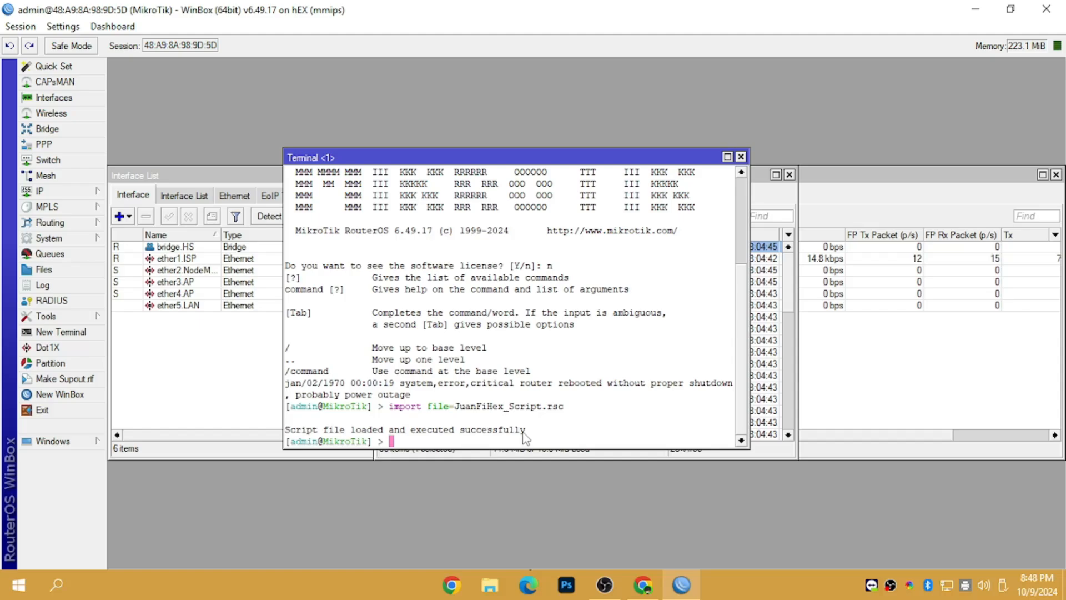
drag(550, 429, 288, 430)
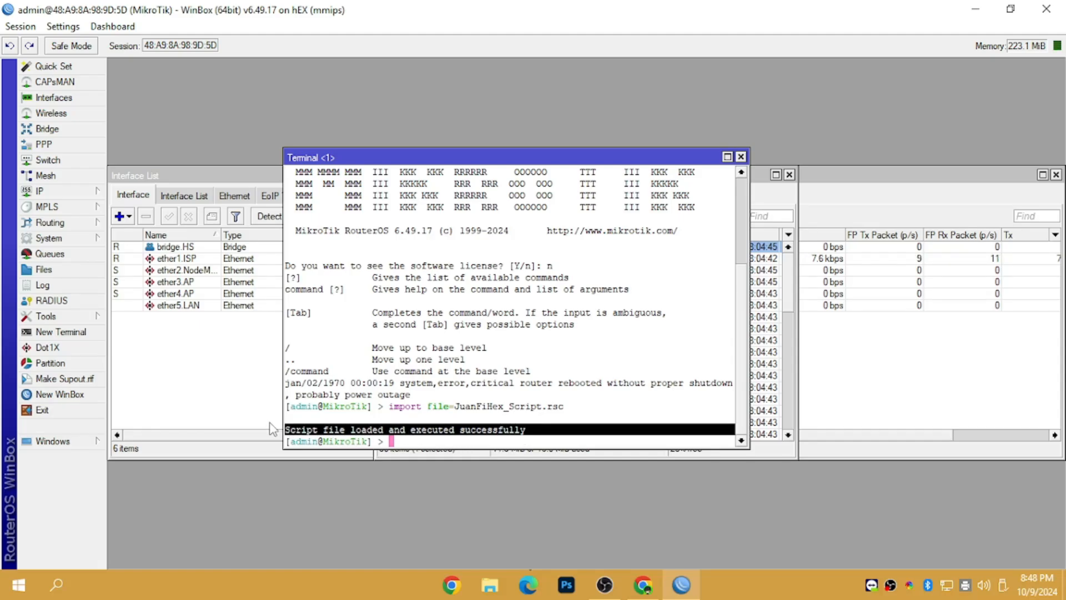
Step: Remove JuanFiHex_Script.rsc from the router, close the file windows, and select the ether2 row
click(740, 156)
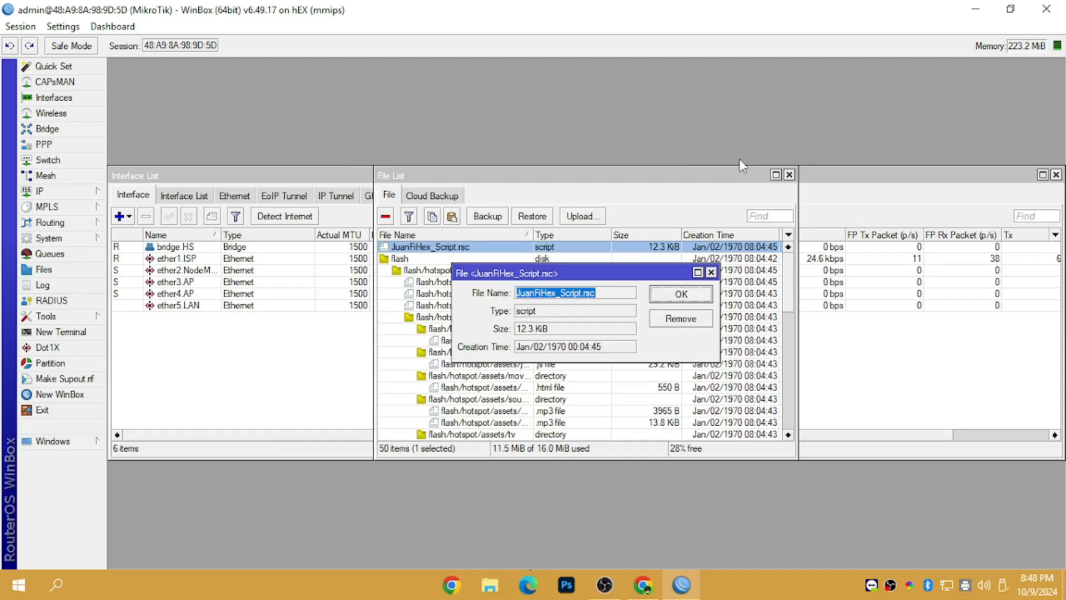
click(711, 272)
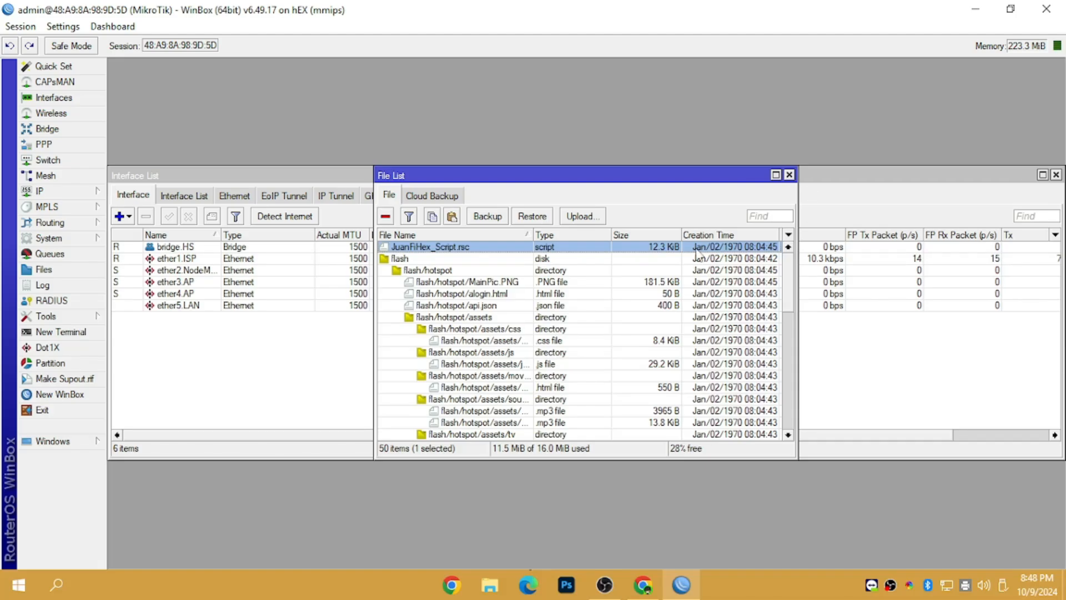
click(386, 216)
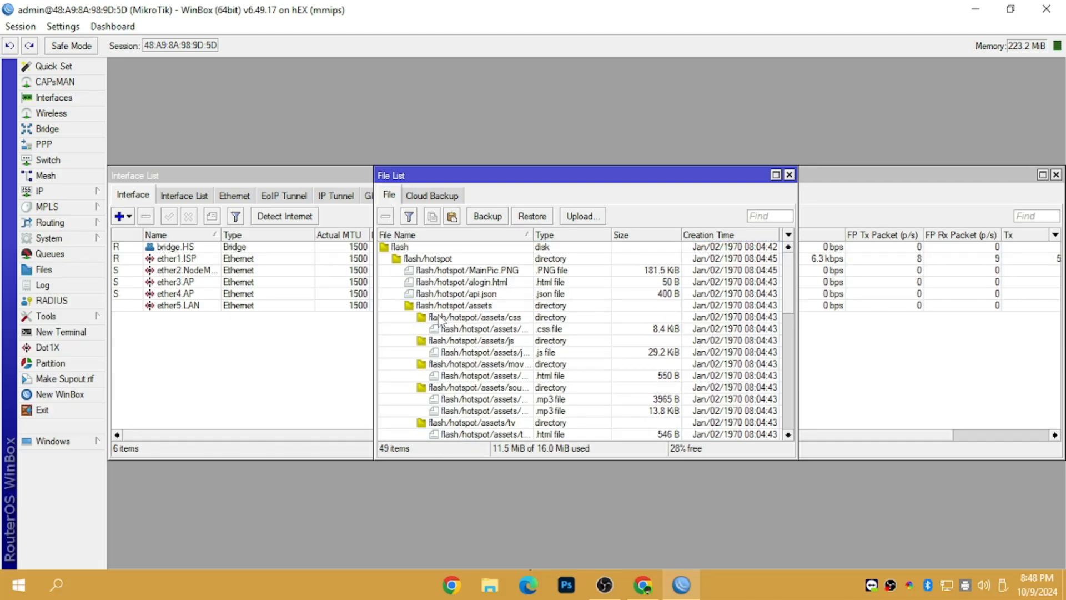
click(789, 174)
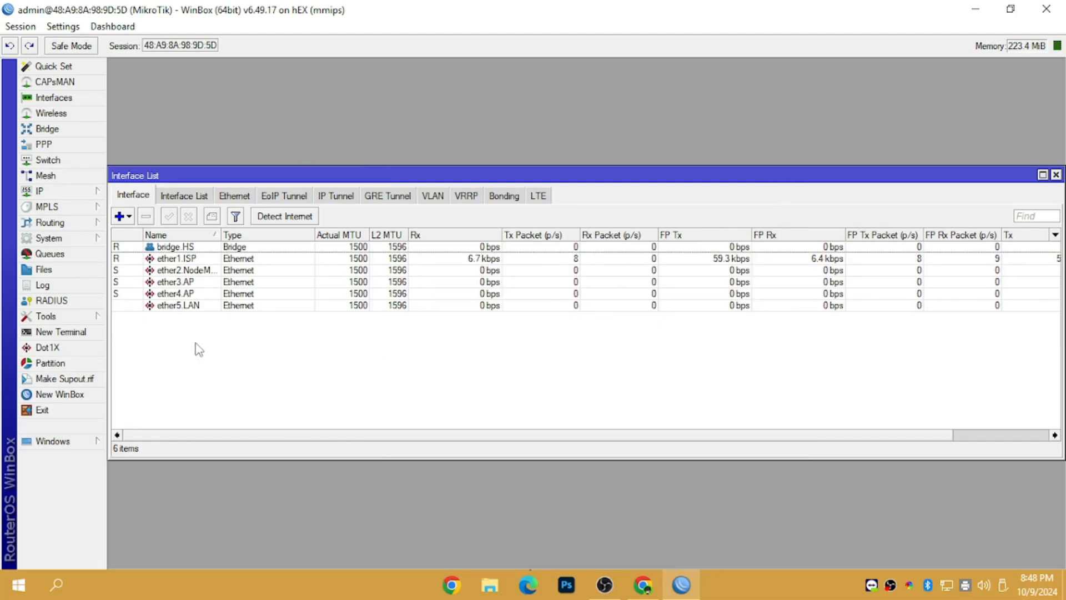
click(173, 271)
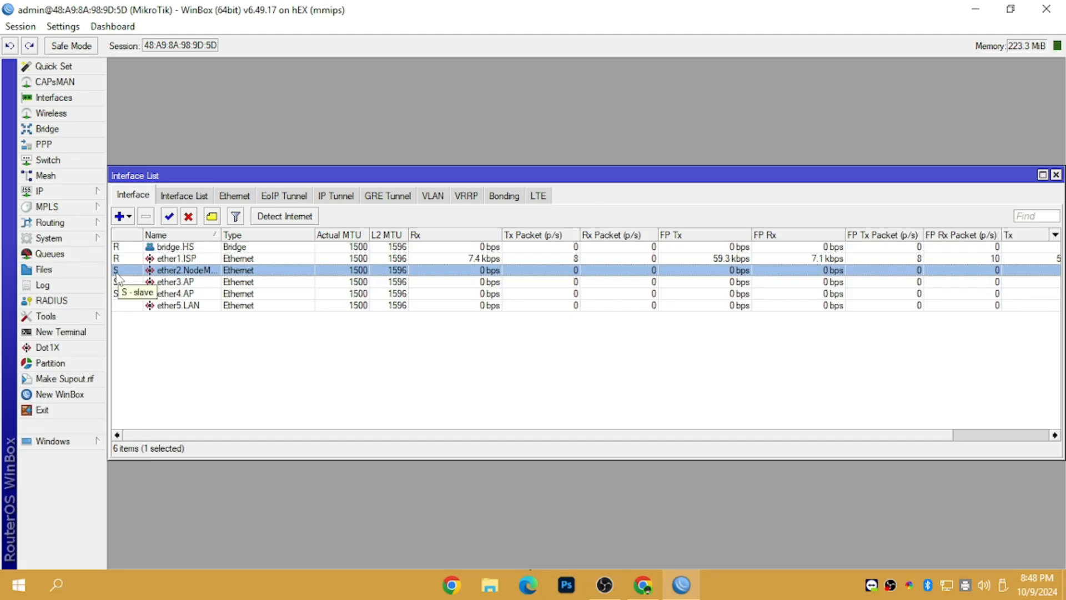
mouse_move(119, 277)
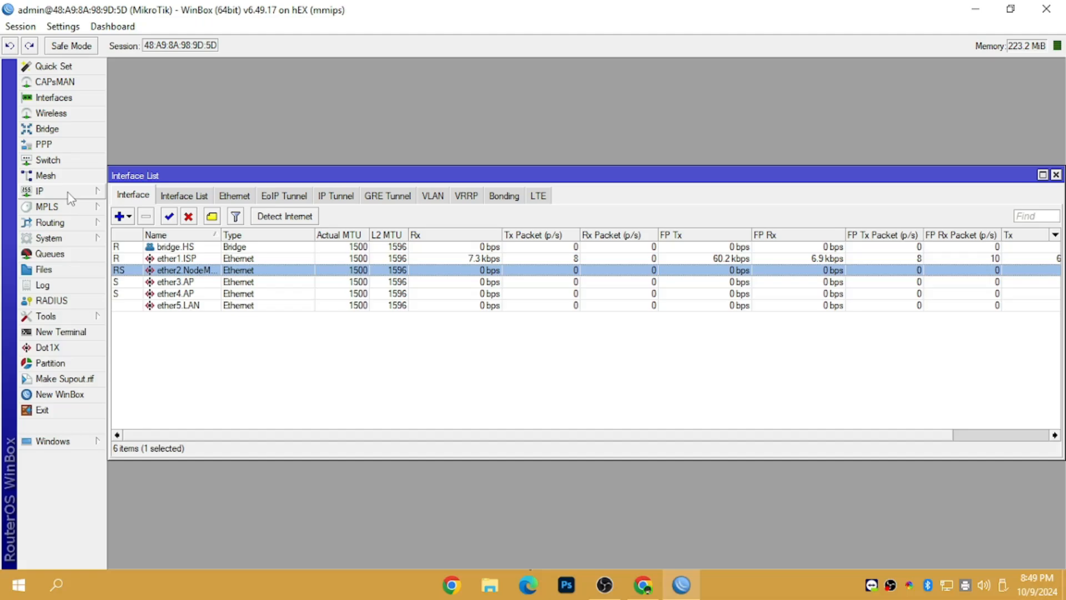
Step: Open the DHCP Server Leases and widen the host name column to reveal WIZnet039E5E
mouse_move(58, 191)
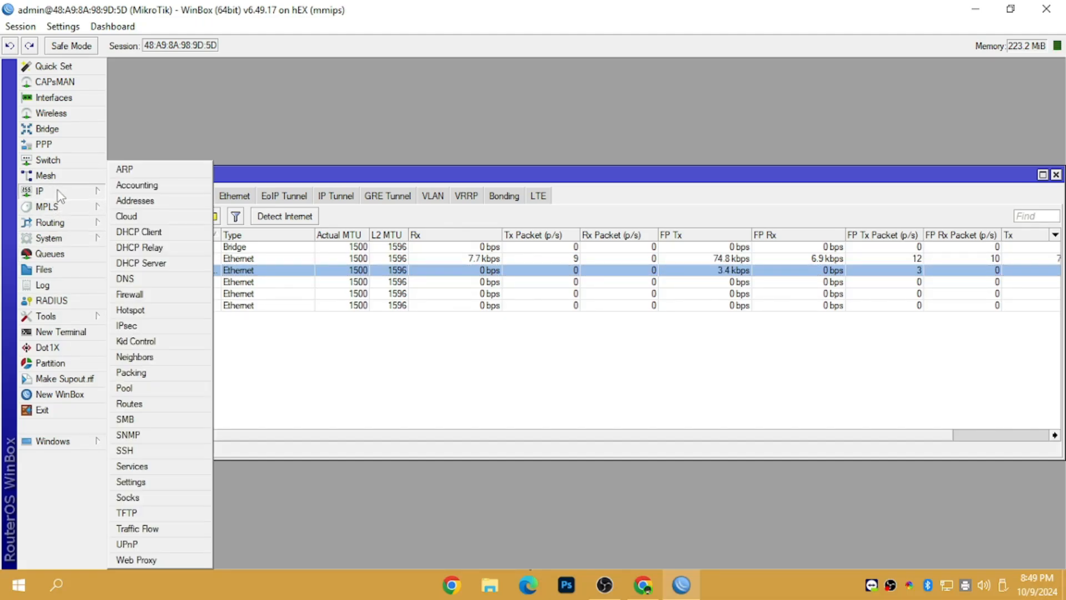
click(141, 263)
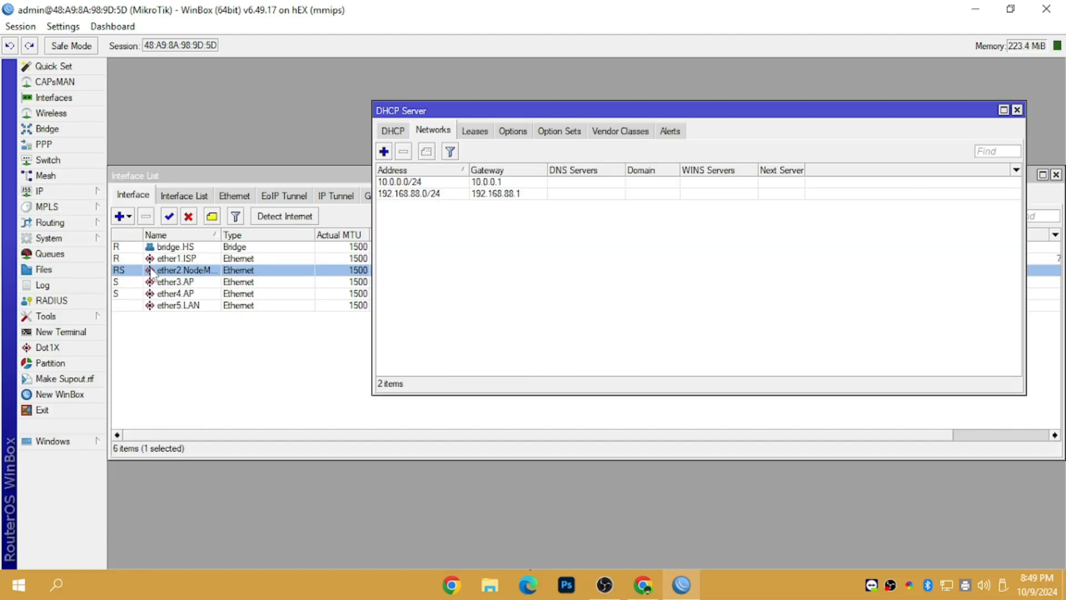
click(477, 131)
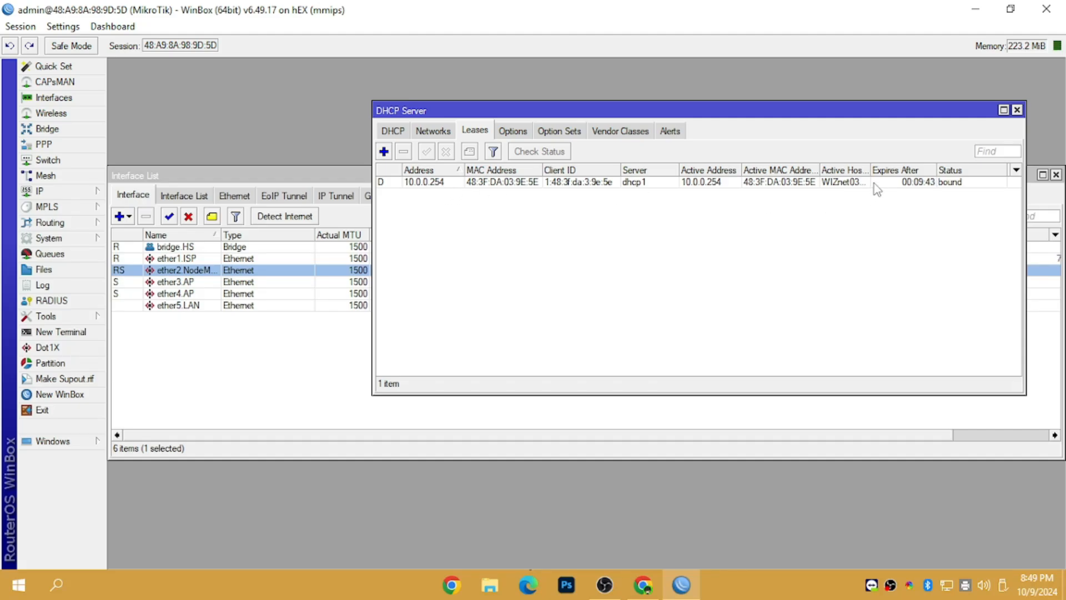
drag(870, 170, 908, 181)
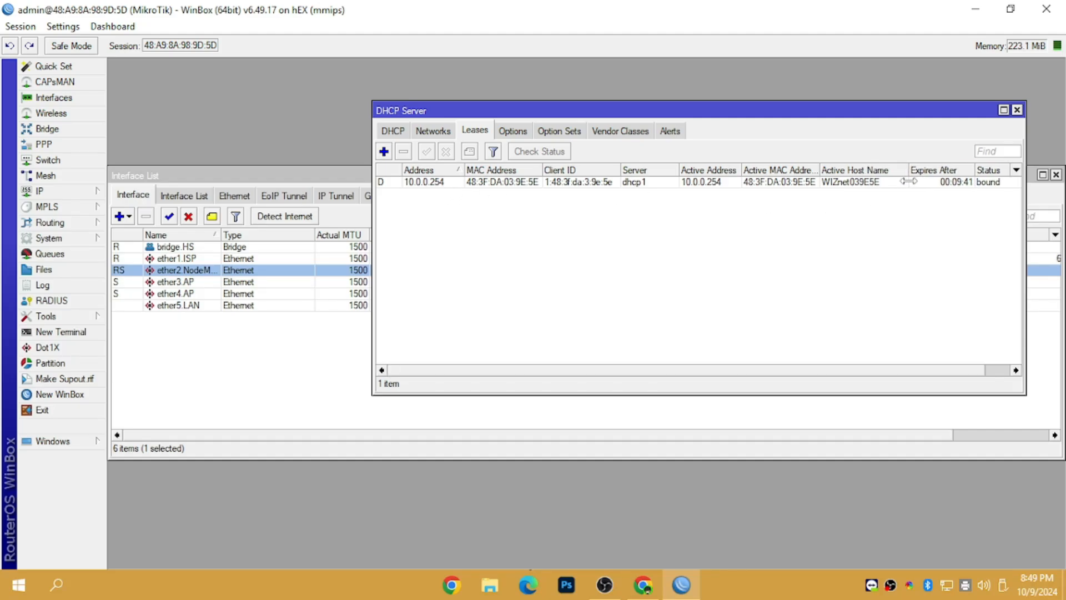
click(847, 185)
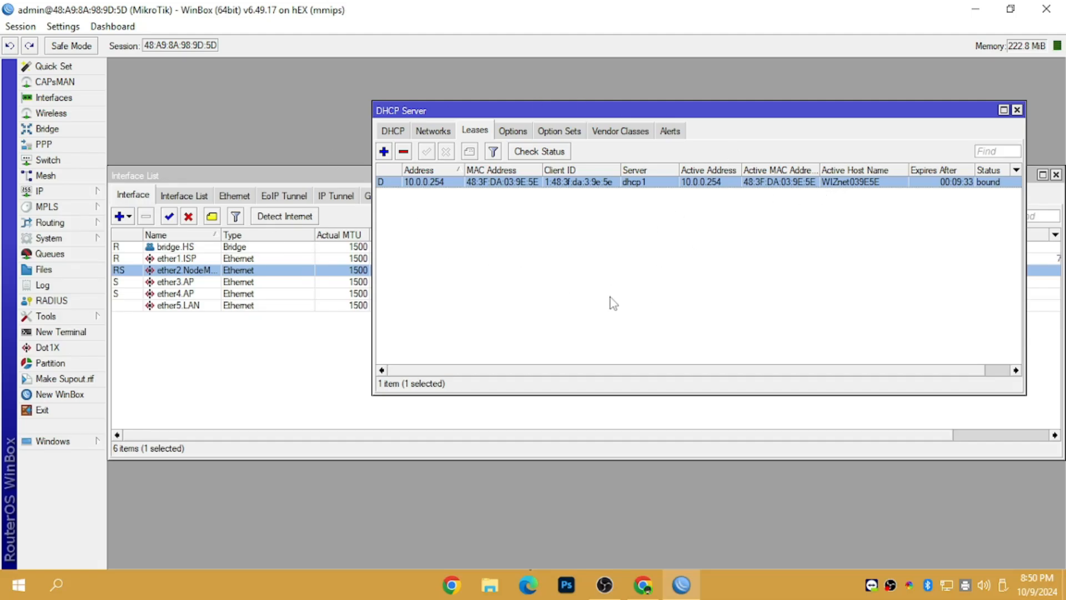
Step: Copy the WIZnet039E5E lease into a new one with address 10.0.0.5 instead of 10.0.0.254
double_click(440, 183)
click(700, 203)
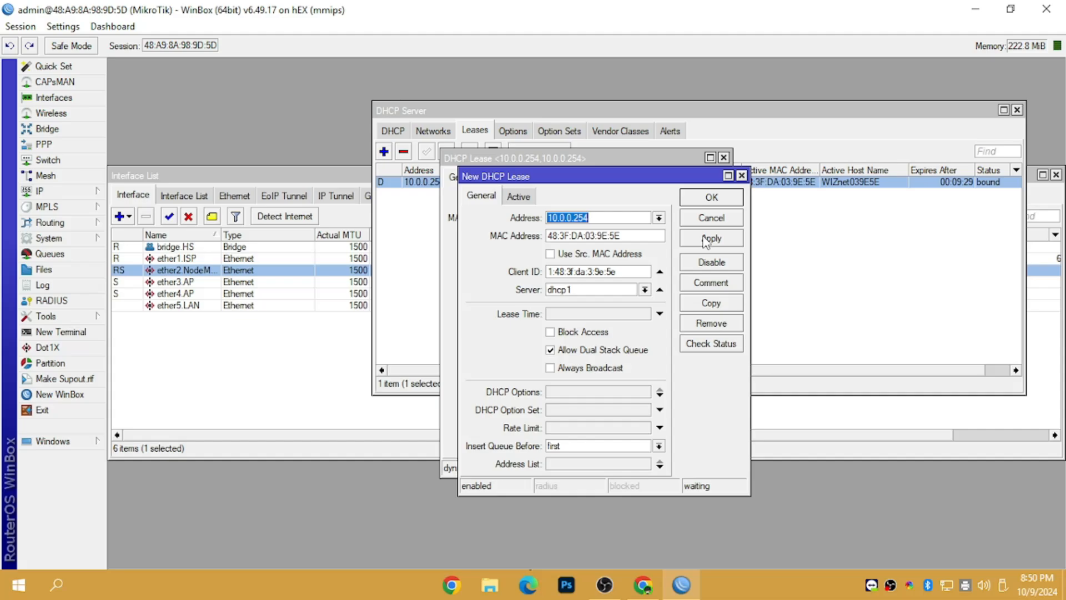
click(597, 219)
key(BackSpace)
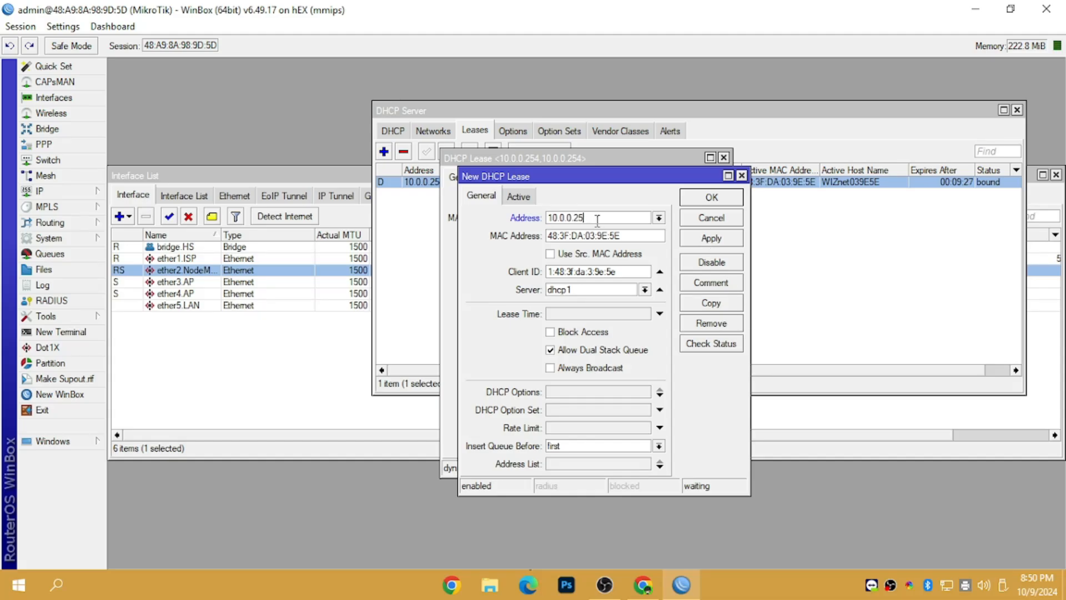
key(BackSpace)
key(BackSpace)
text(5)
click(705, 200)
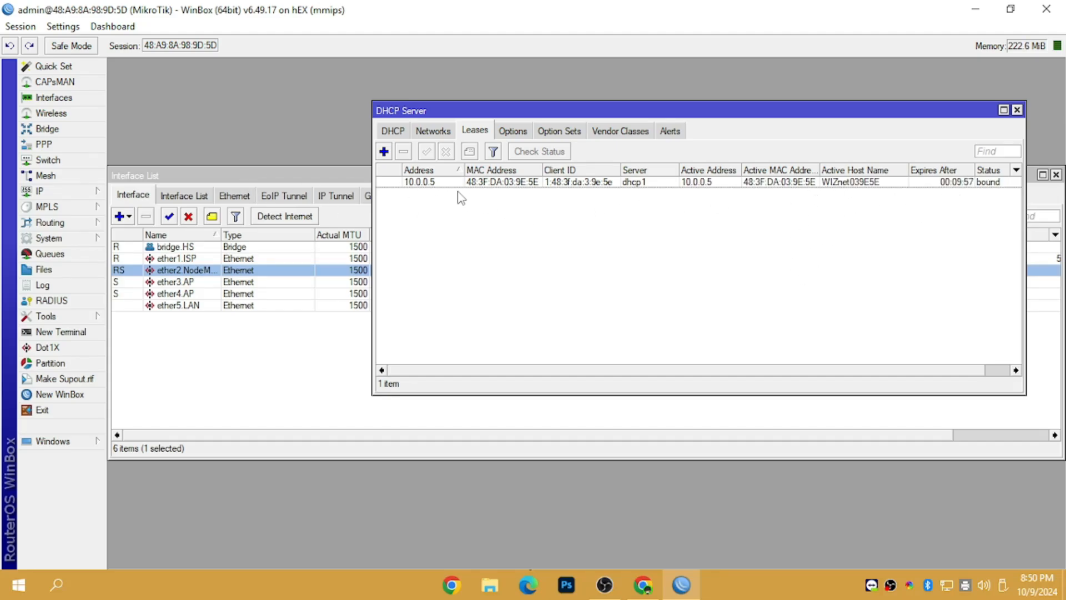
click(65, 196)
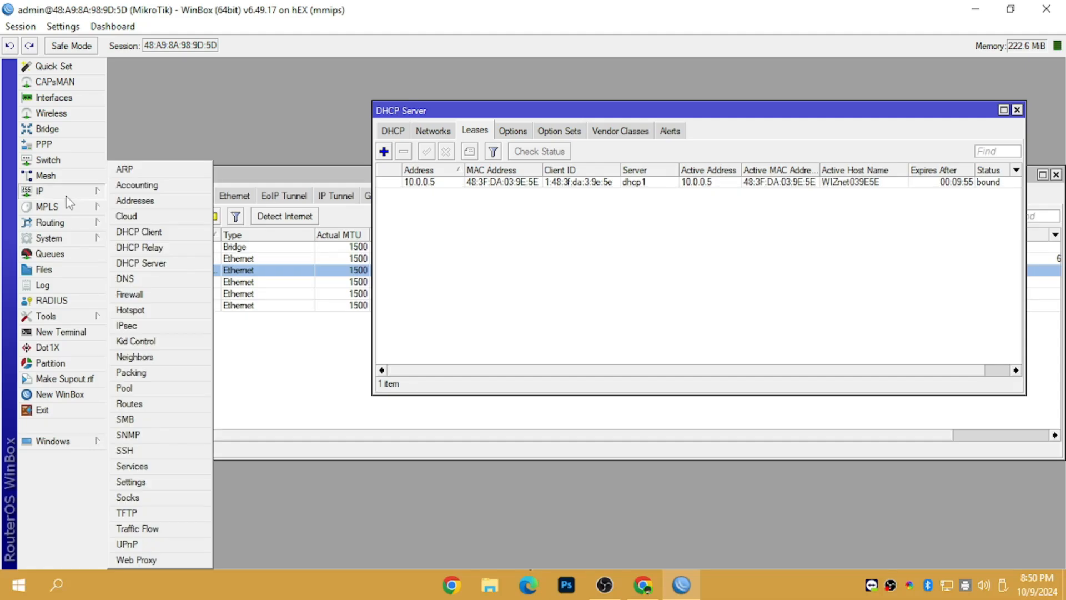
Step: Remove the old D8:BF:C0:10:70:2C hotspot host and its IP binding
click(134, 310)
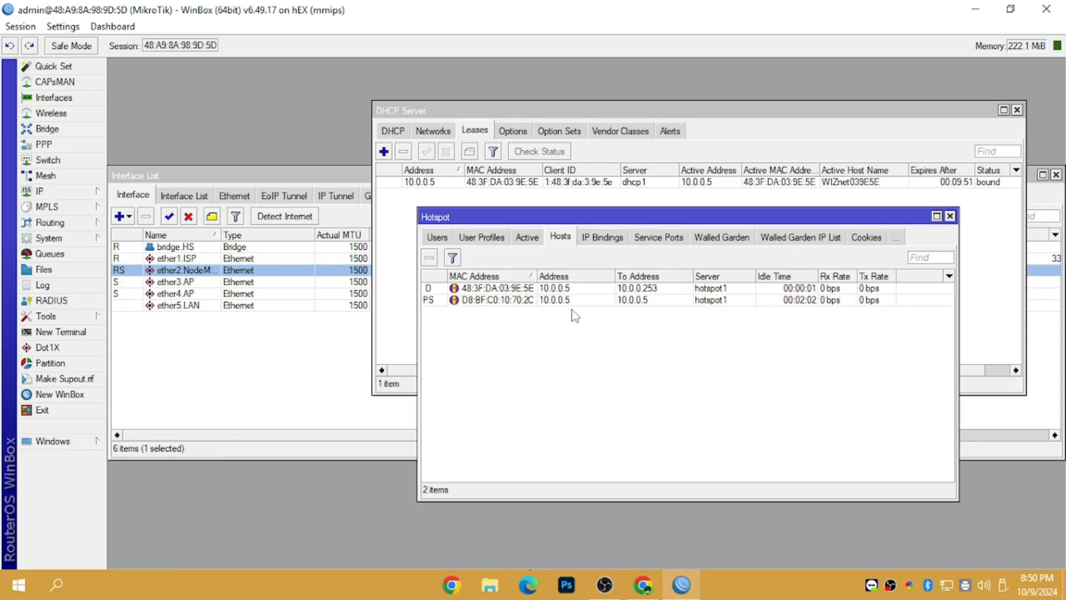
click(587, 300)
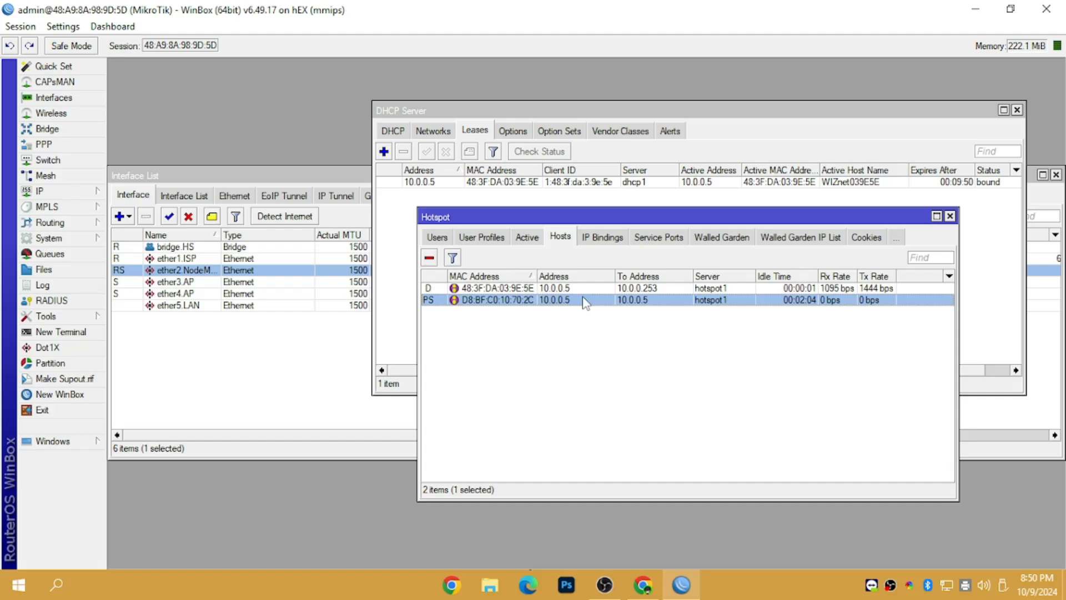
click(429, 257)
click(602, 237)
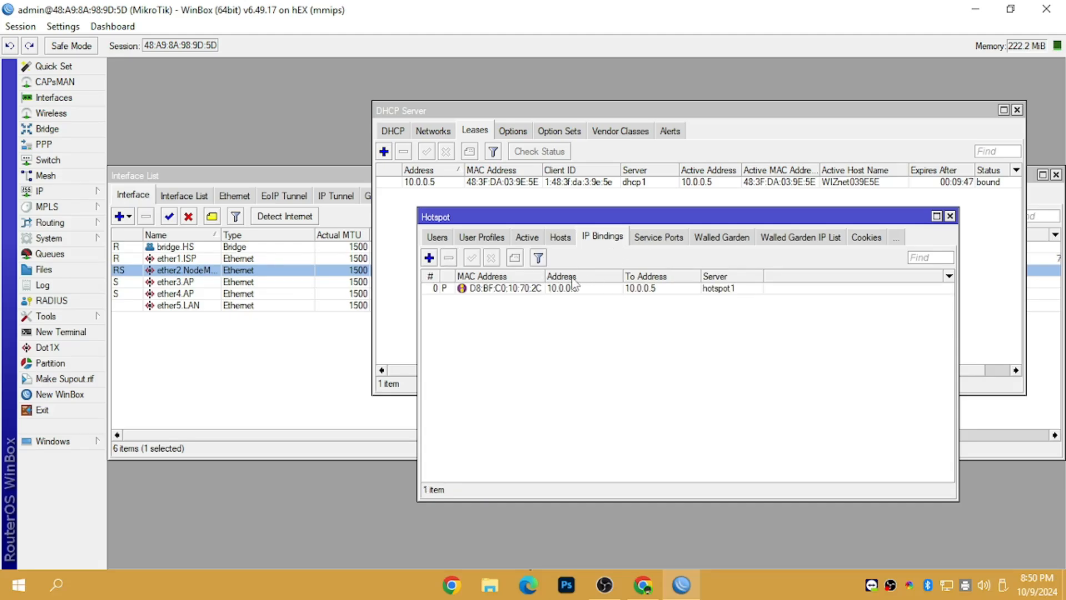
click(547, 288)
click(449, 258)
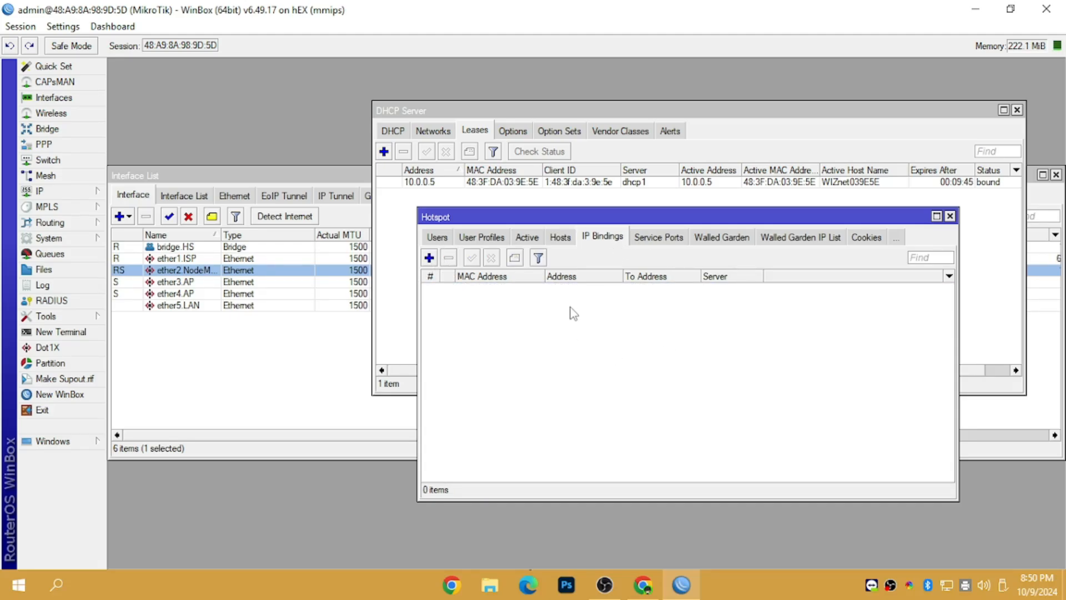
click(566, 242)
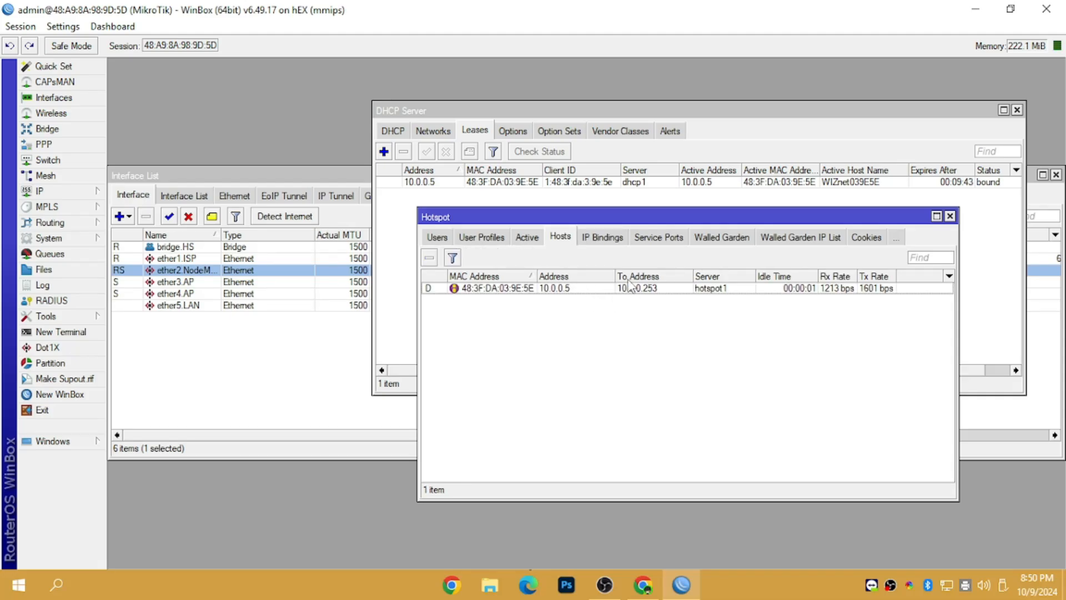
Step: Make an IP binding from the 10.0.0.5 host with To Address 10.0.0.5
double_click(653, 293)
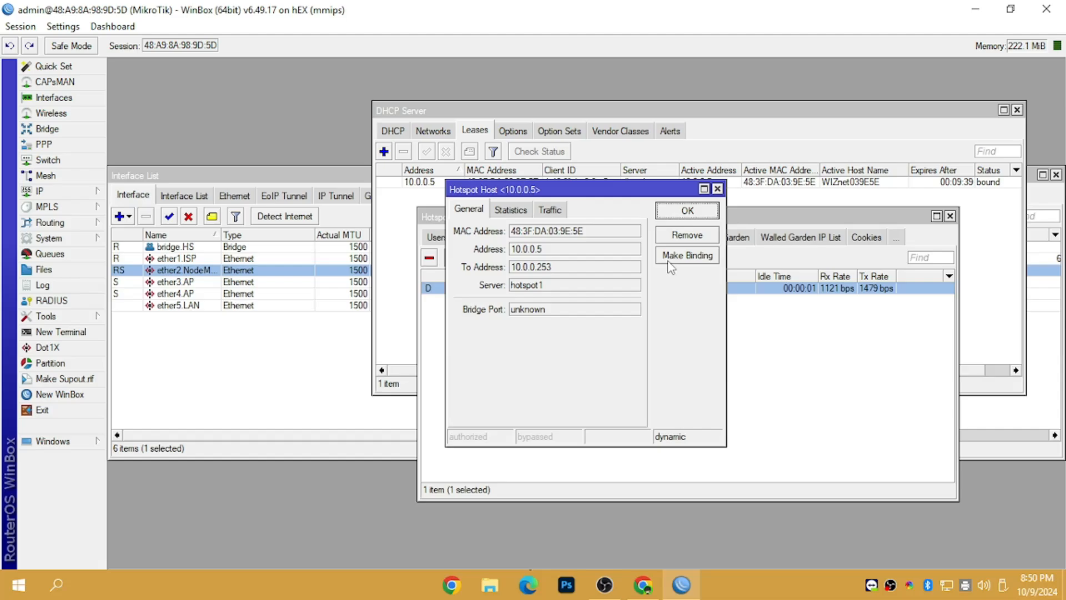
click(711, 210)
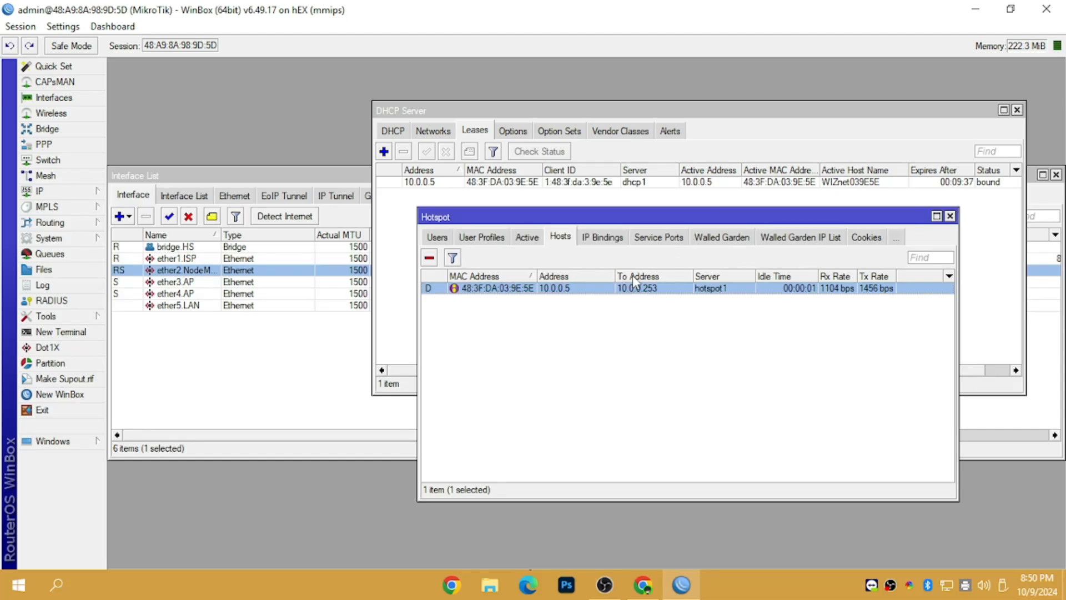
double_click(621, 288)
click(672, 256)
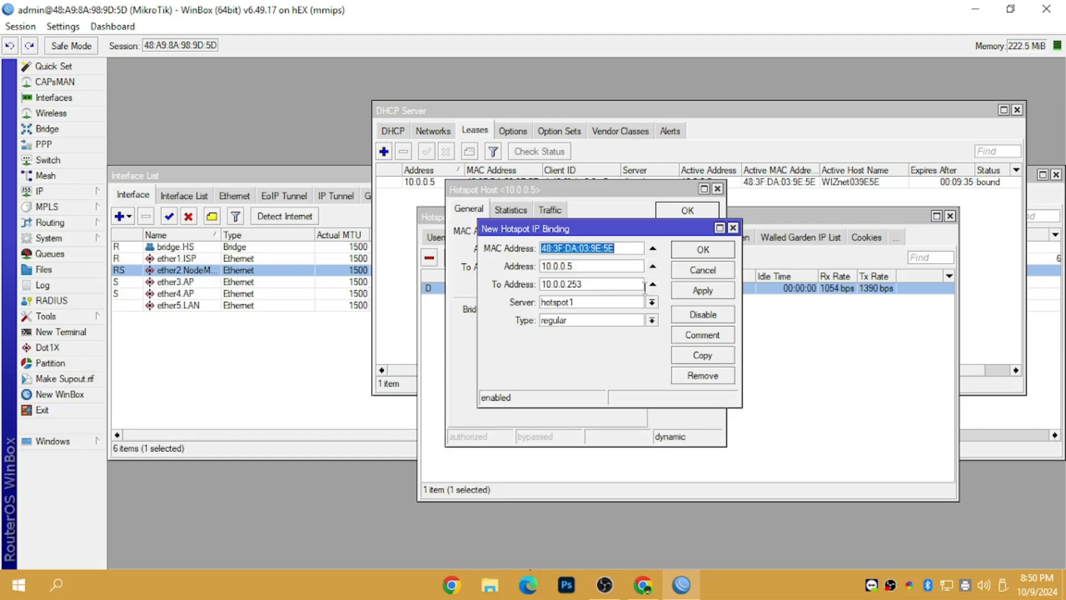
click(600, 284)
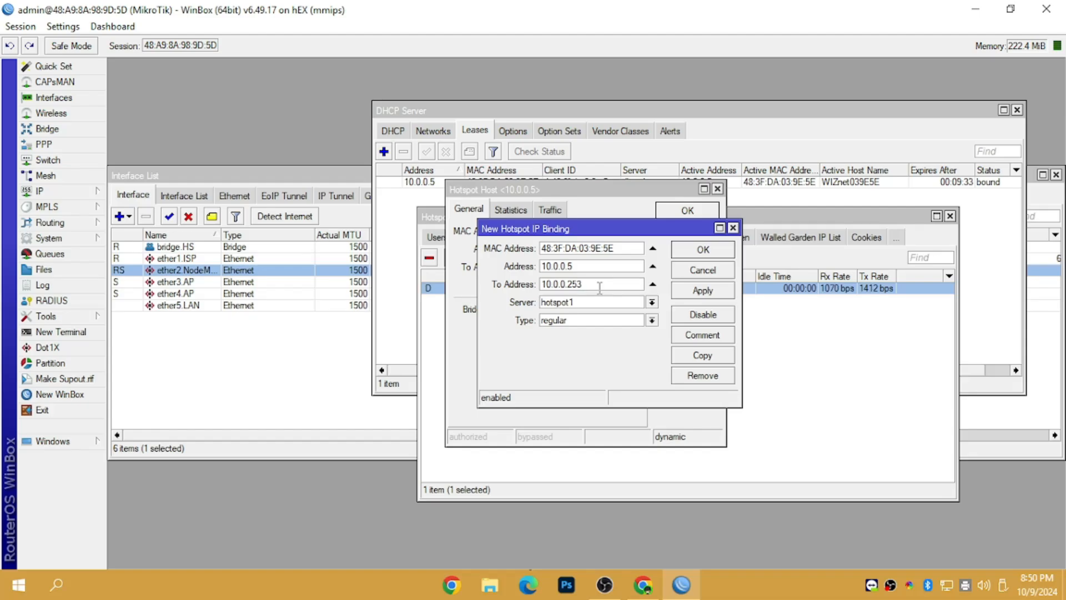
key(BackSpace)
key(BackSpace)
key(BackSpace)
text(5)
drag(572, 280, 495, 229)
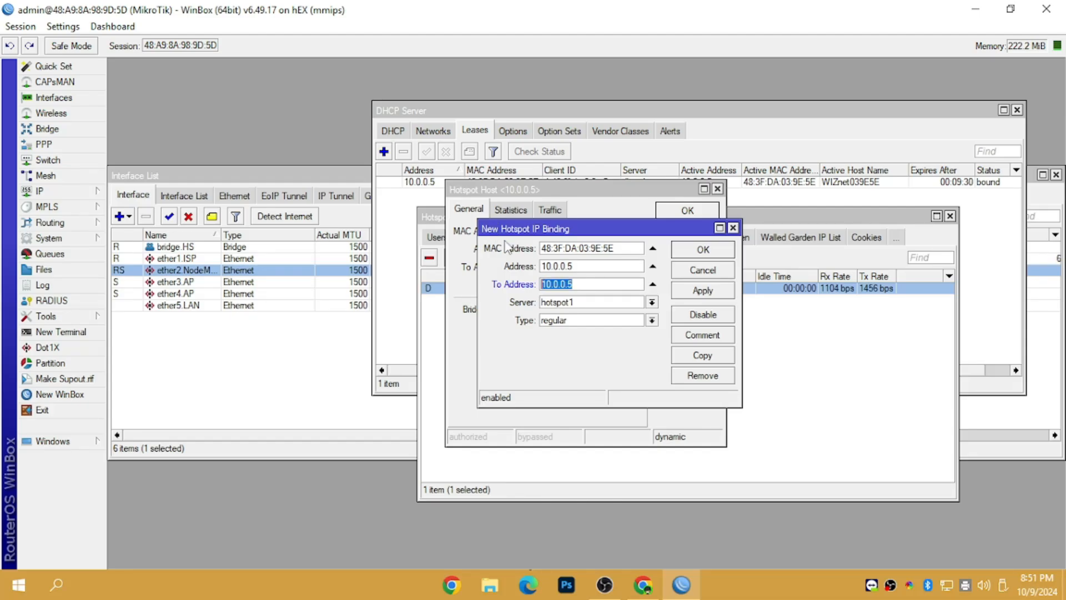
click(587, 284)
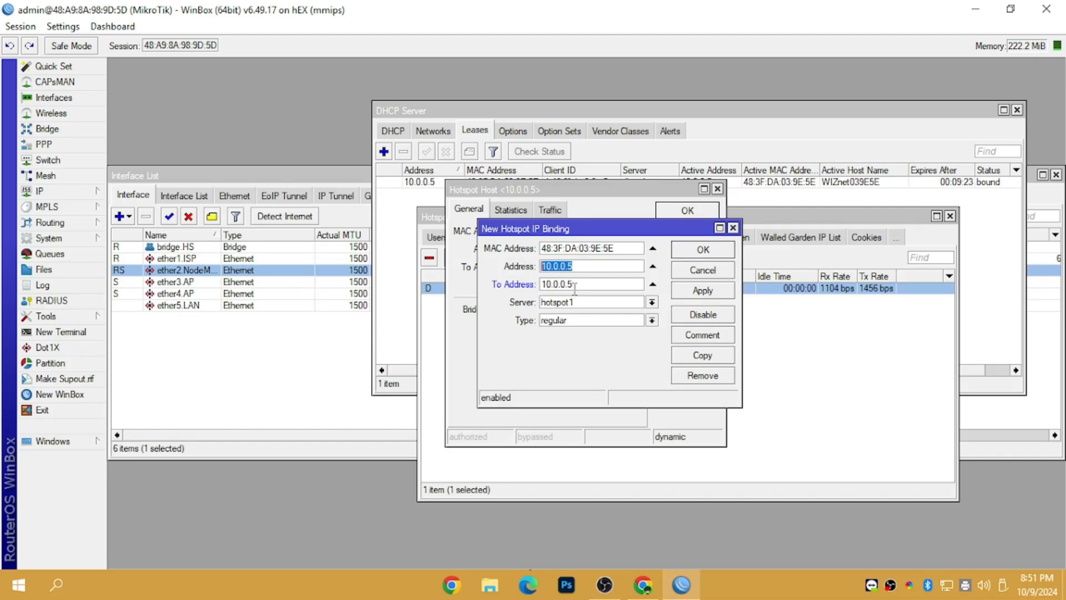
double_click(586, 284)
click(599, 284)
drag(573, 265, 521, 290)
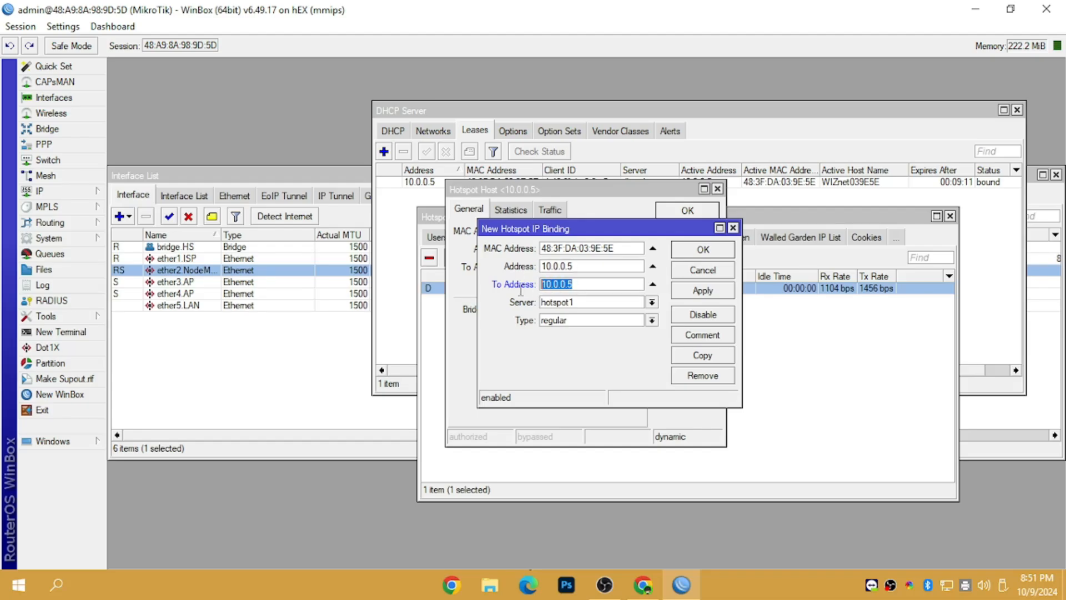
Step: Set the binding type to bypassed and apply it
click(562, 321)
click(558, 342)
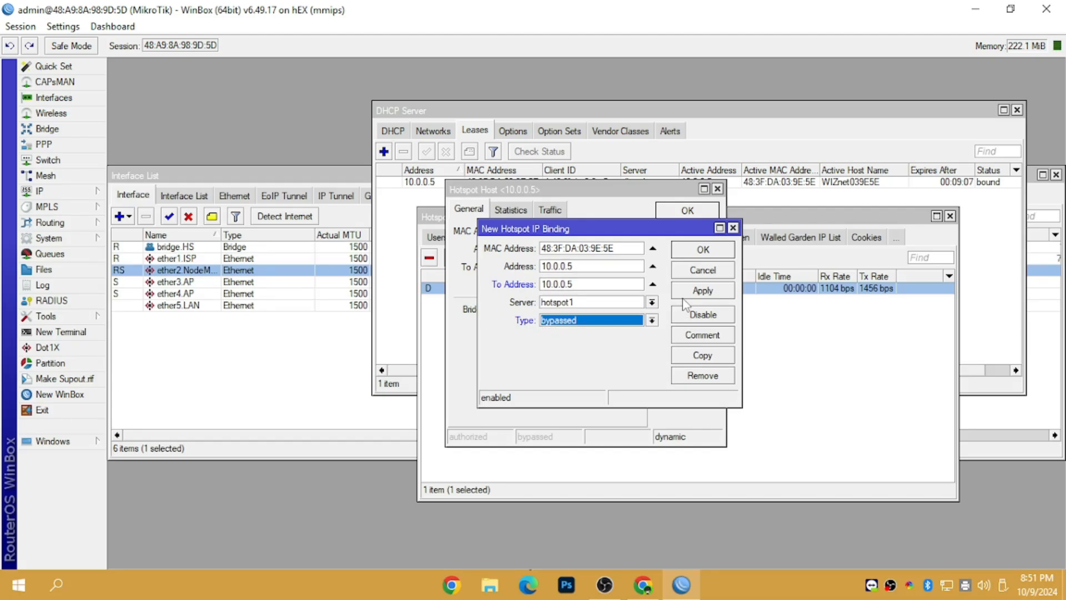
click(702, 290)
click(703, 250)
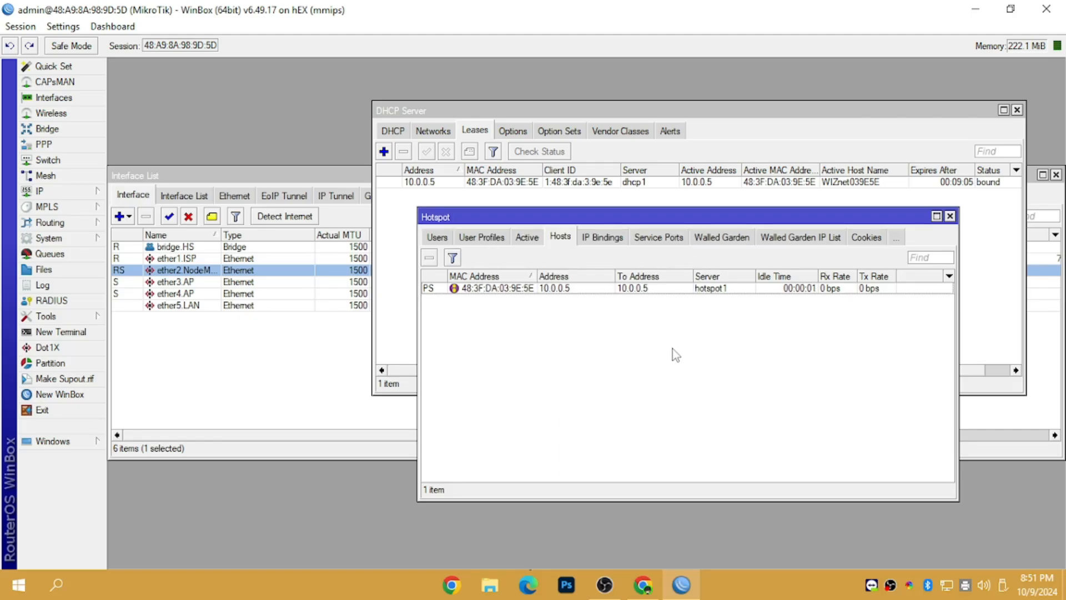
Step: Close the Hotspot and DHCP Server windows, cancel the reconnect, and switch to Chrome
click(950, 216)
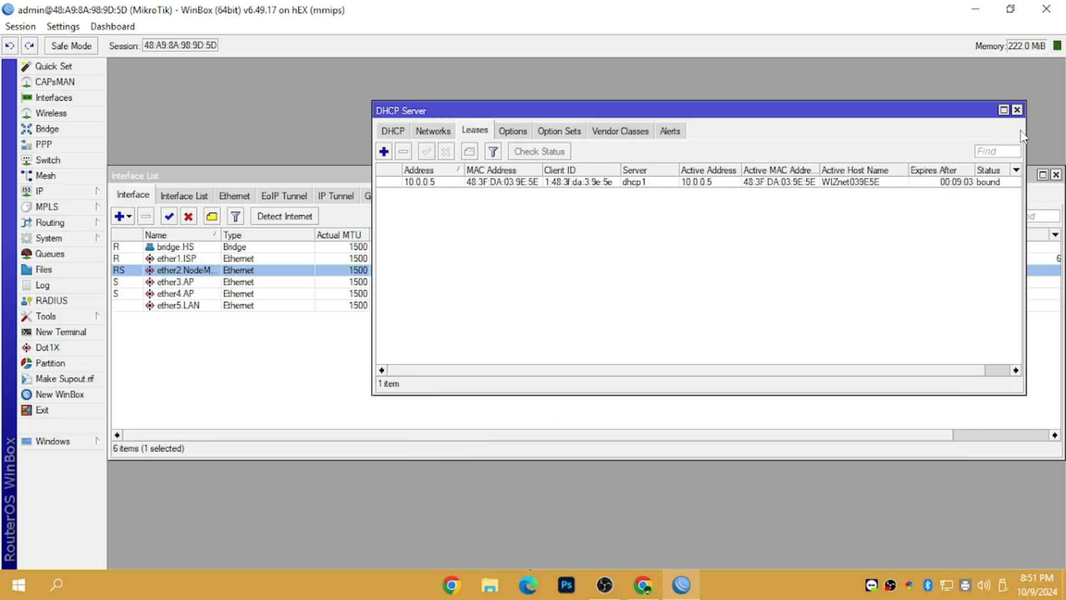
click(1017, 111)
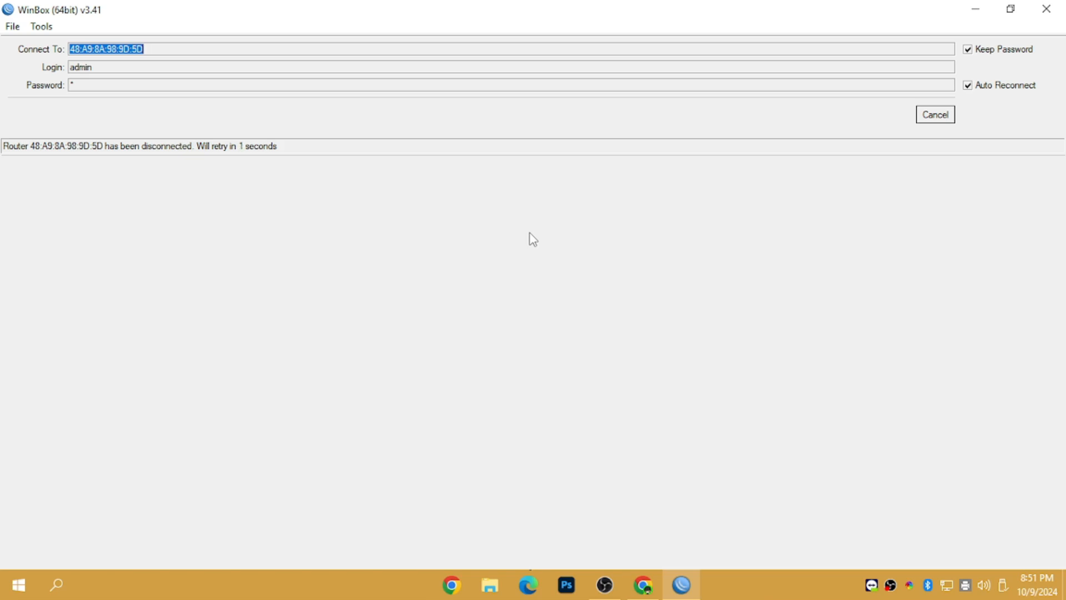
click(935, 114)
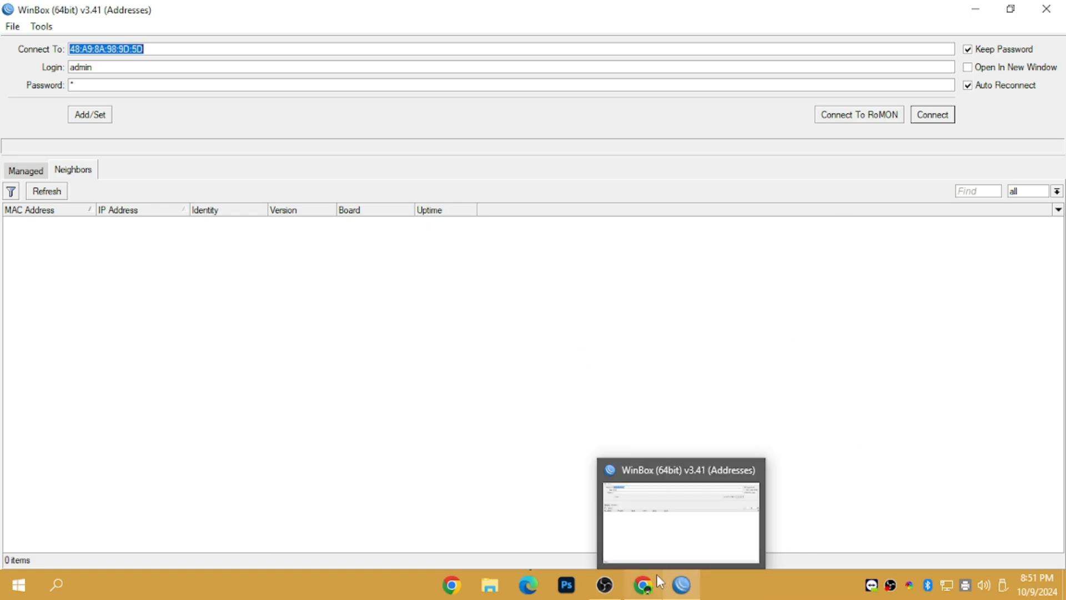
click(947, 585)
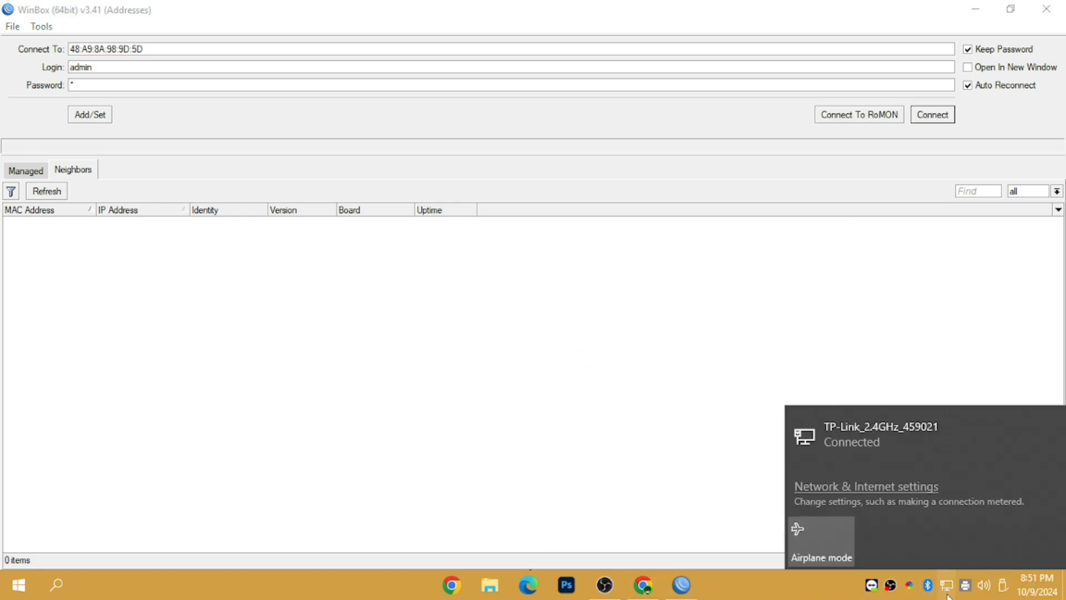
click(642, 585)
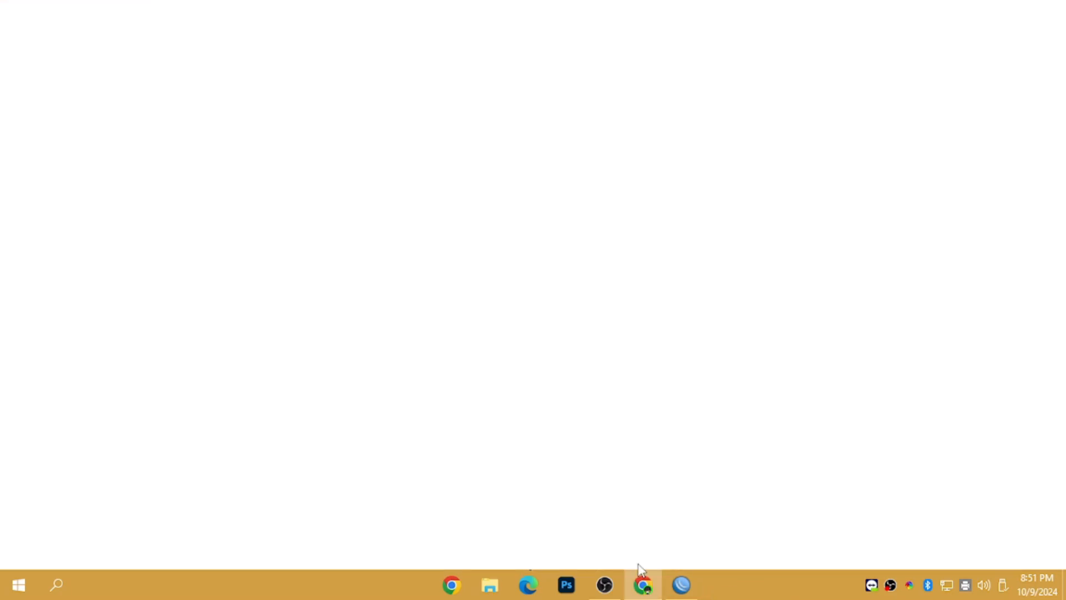
Step: Try loading 10.0.0.1 in a new tab, check the network connection, then close the failed tab
click(227, 17)
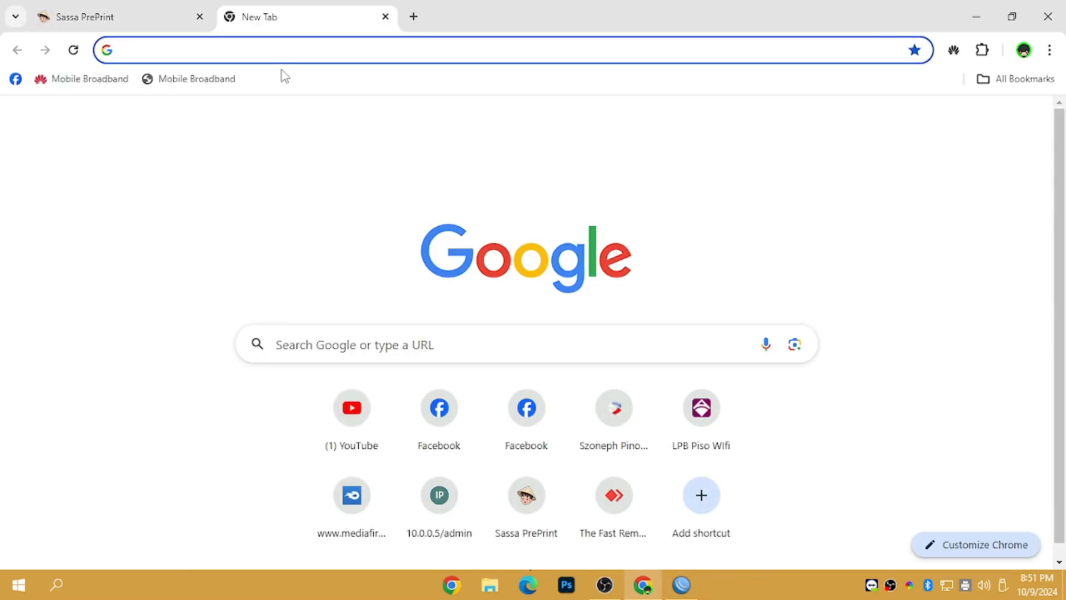
text(10.0.0.1)
key(Return)
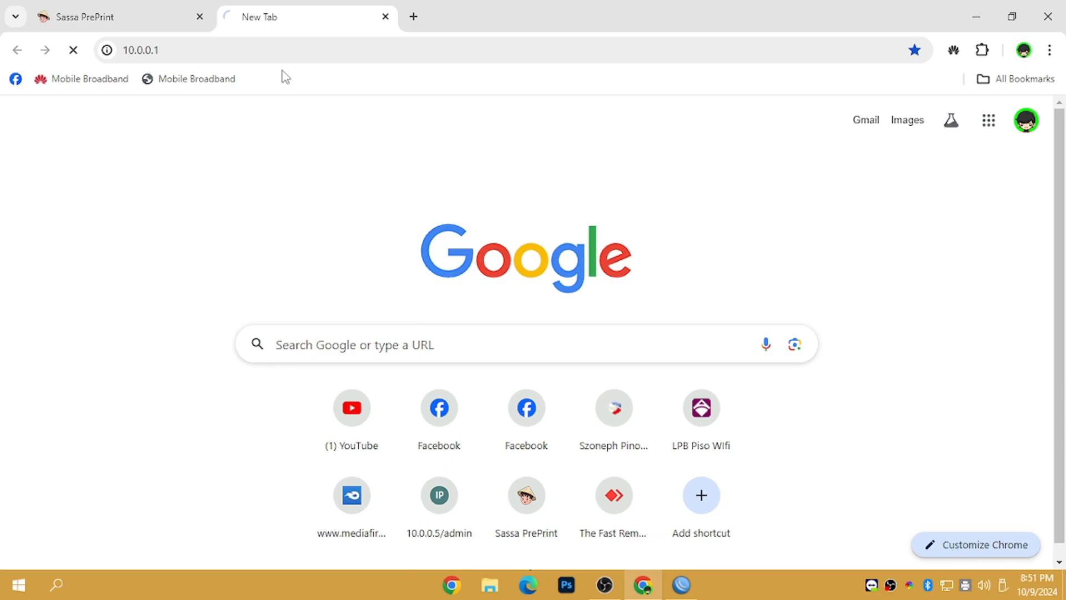
right_click(949, 585)
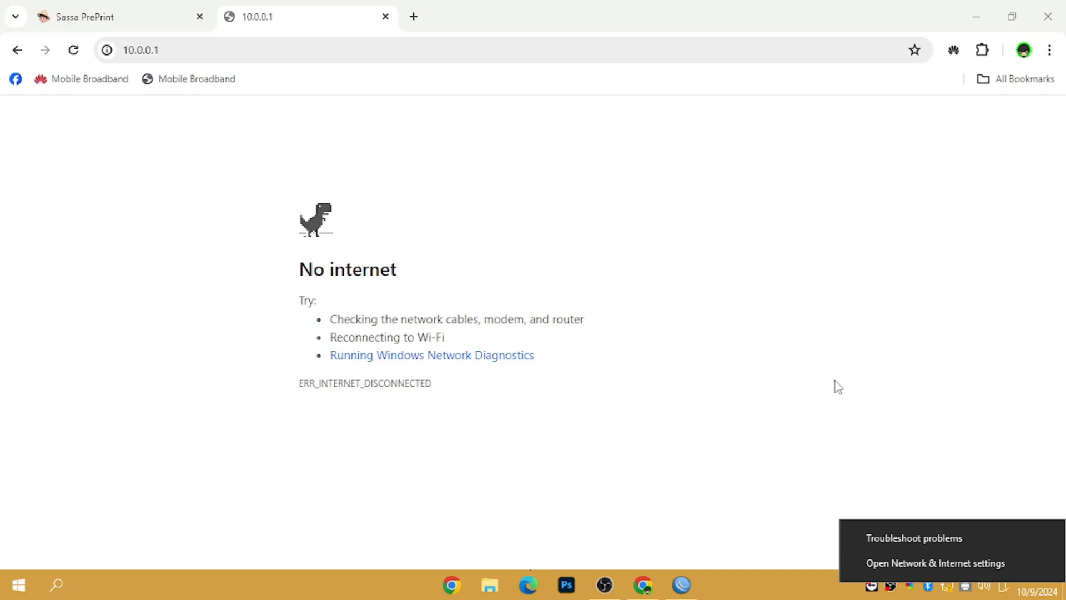
click(835, 386)
click(947, 585)
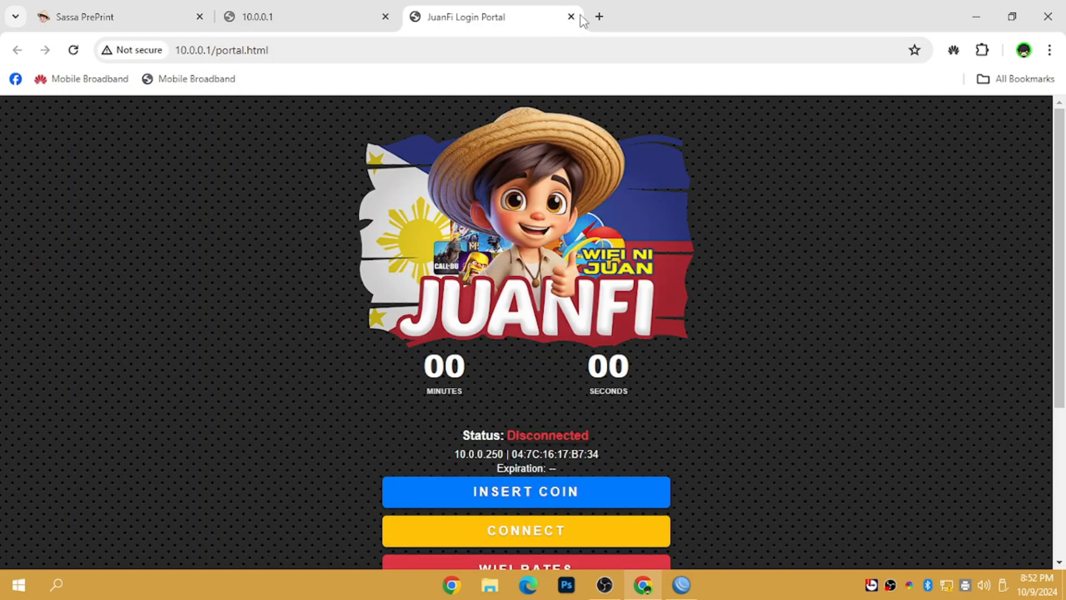
click(385, 17)
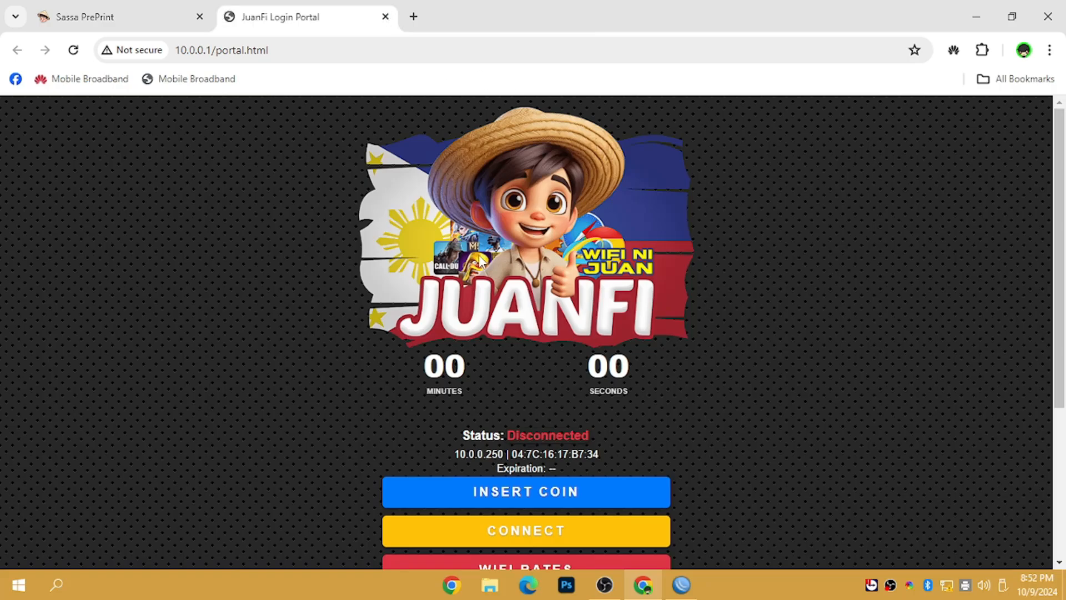
Step: View the portal's WiFi rates table twice, closing it each time
scroll(984, 304, down, 4)
click(594, 327)
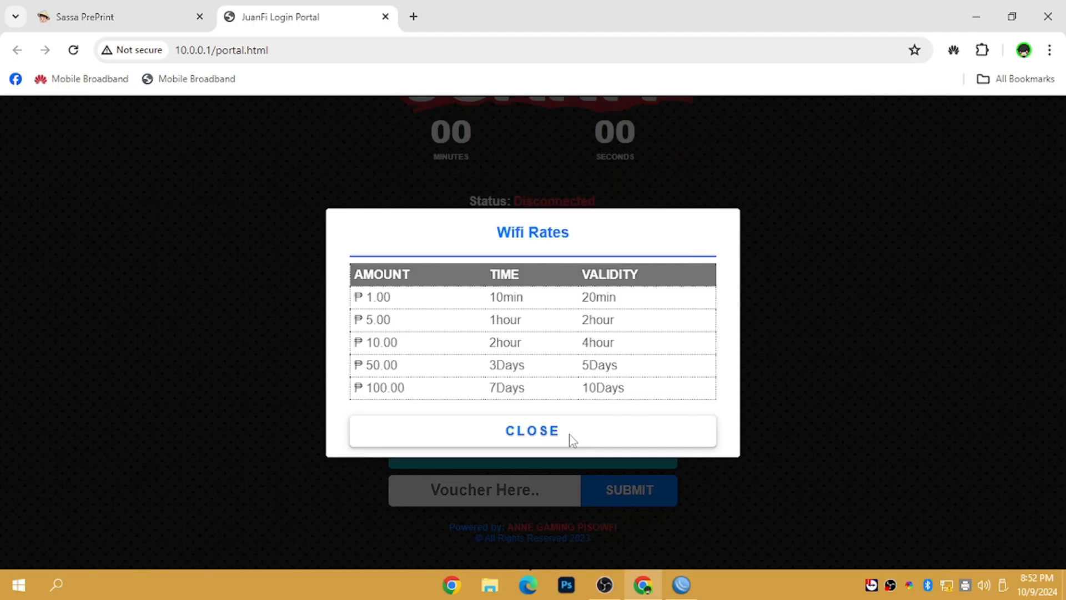
click(571, 438)
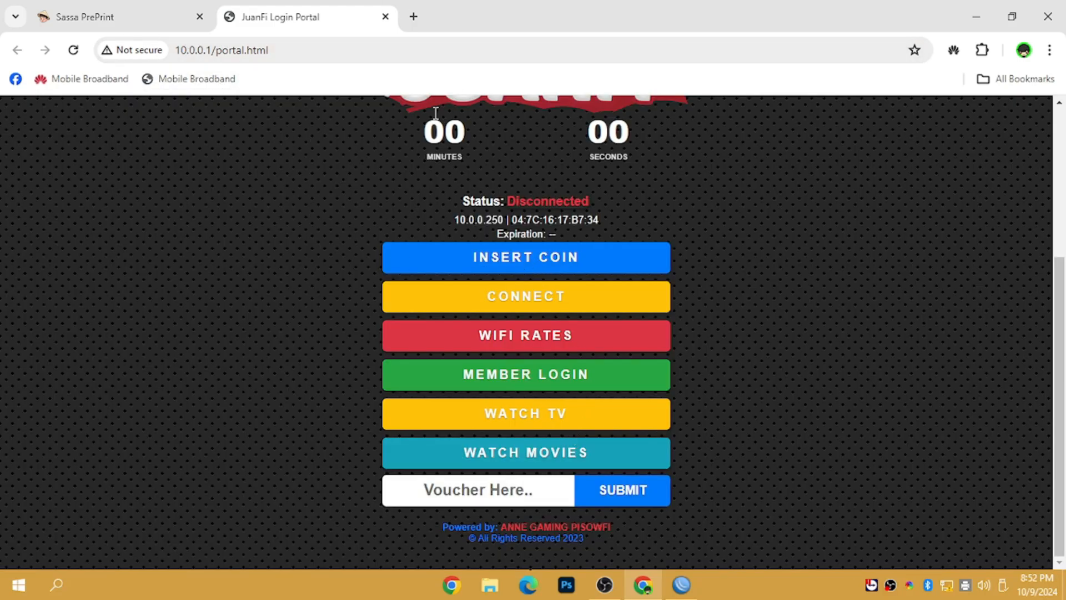
scroll(988, 278, up, 3)
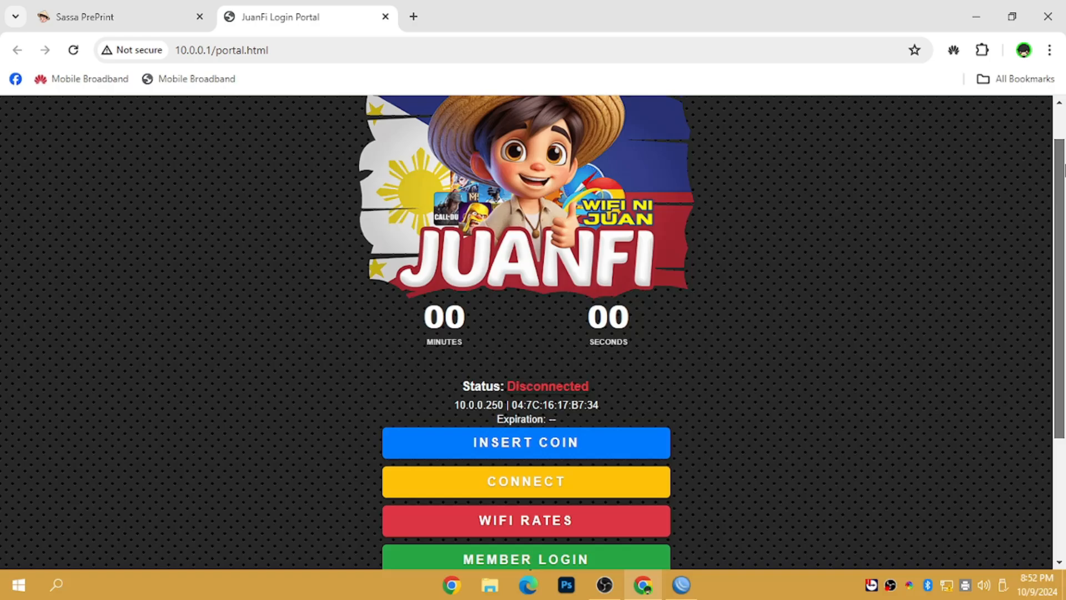
scroll(1047, 316, down, 3)
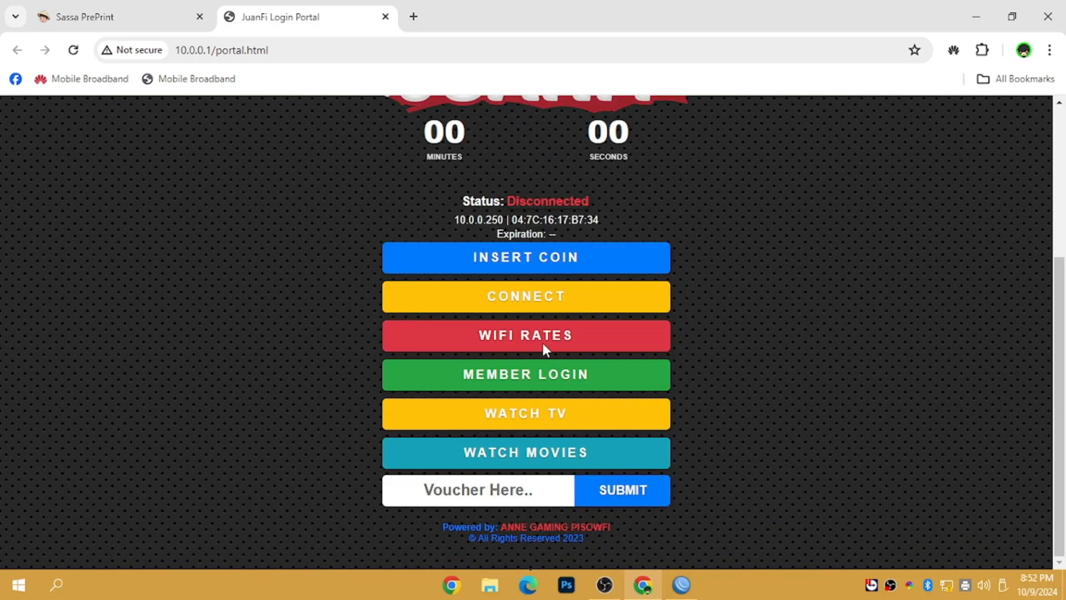
click(542, 342)
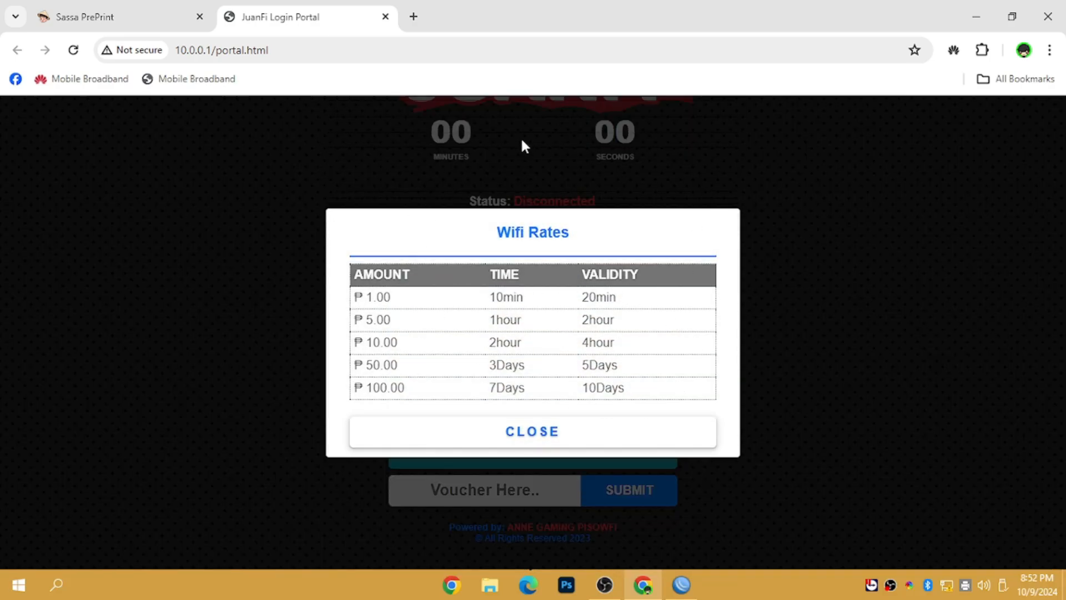
click(542, 434)
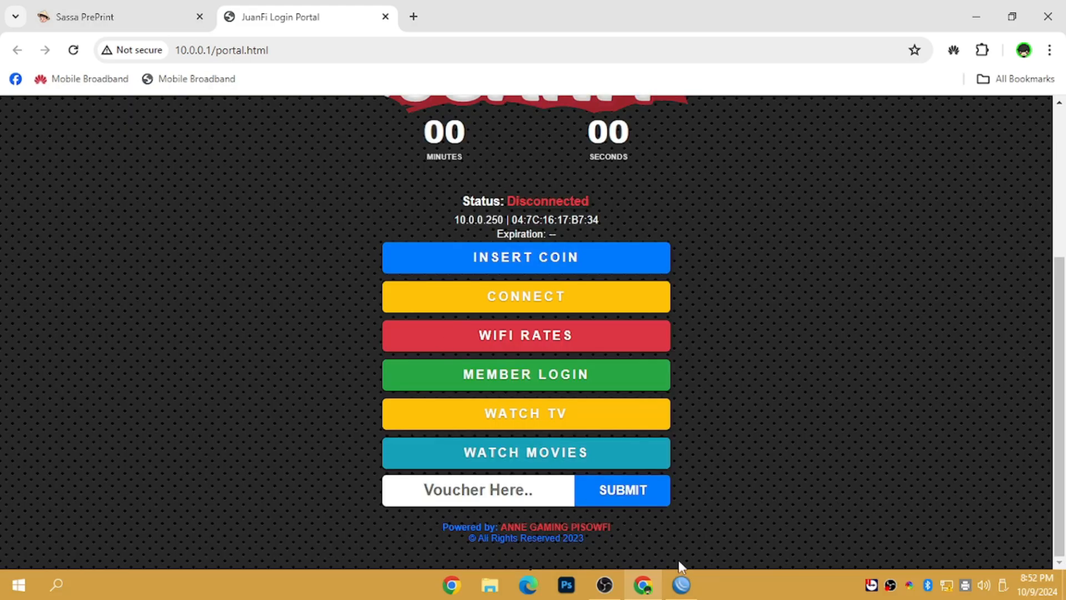
click(680, 583)
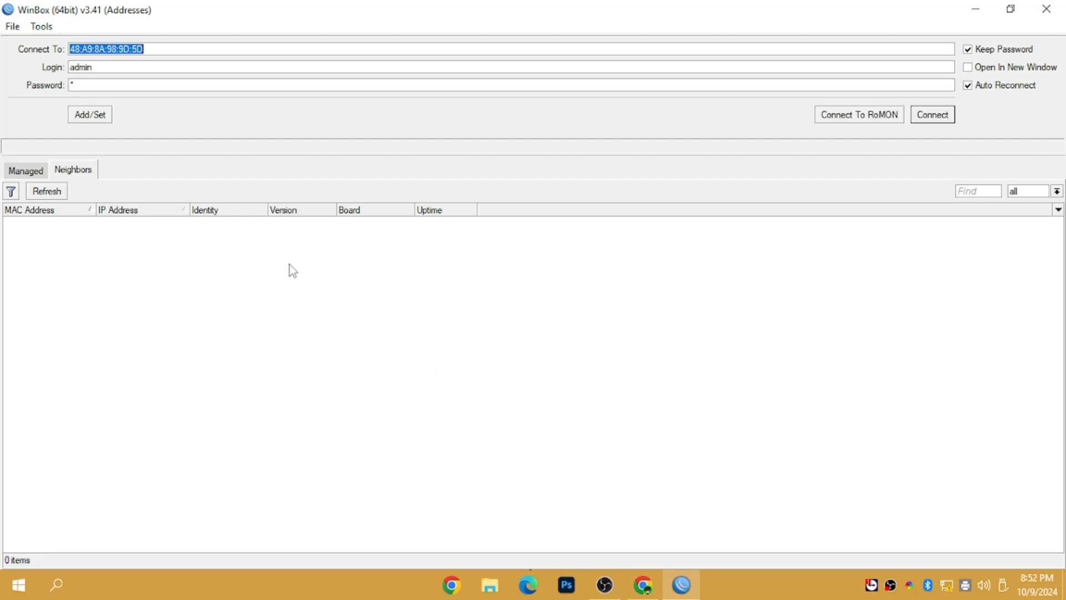
Step: Reconnect to the hEX router and copy 10.0.0.5 from its bypassed hotspot IP binding
click(947, 114)
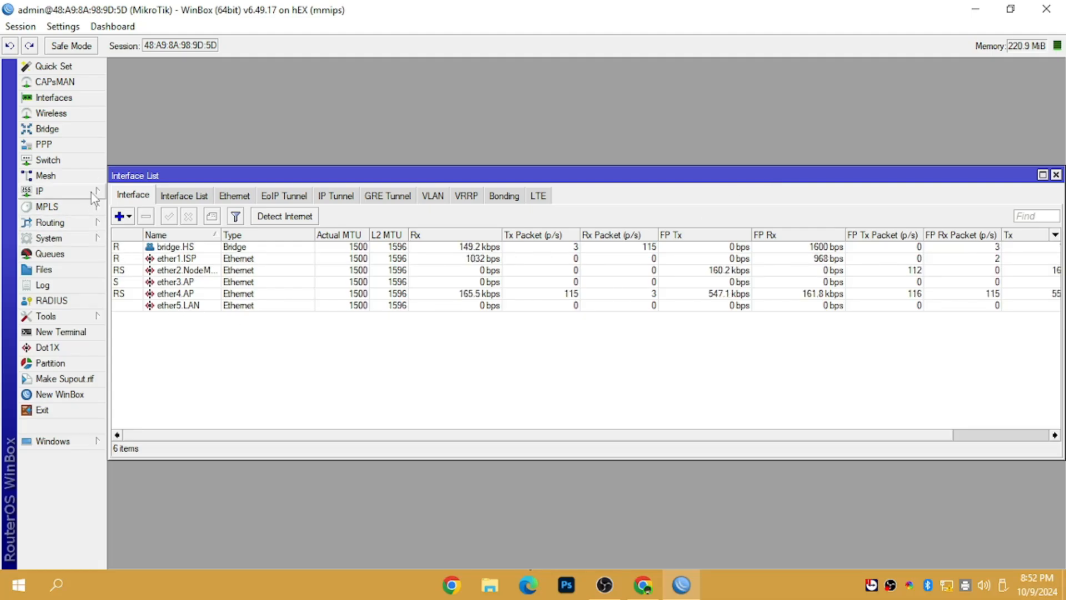
click(83, 191)
click(130, 310)
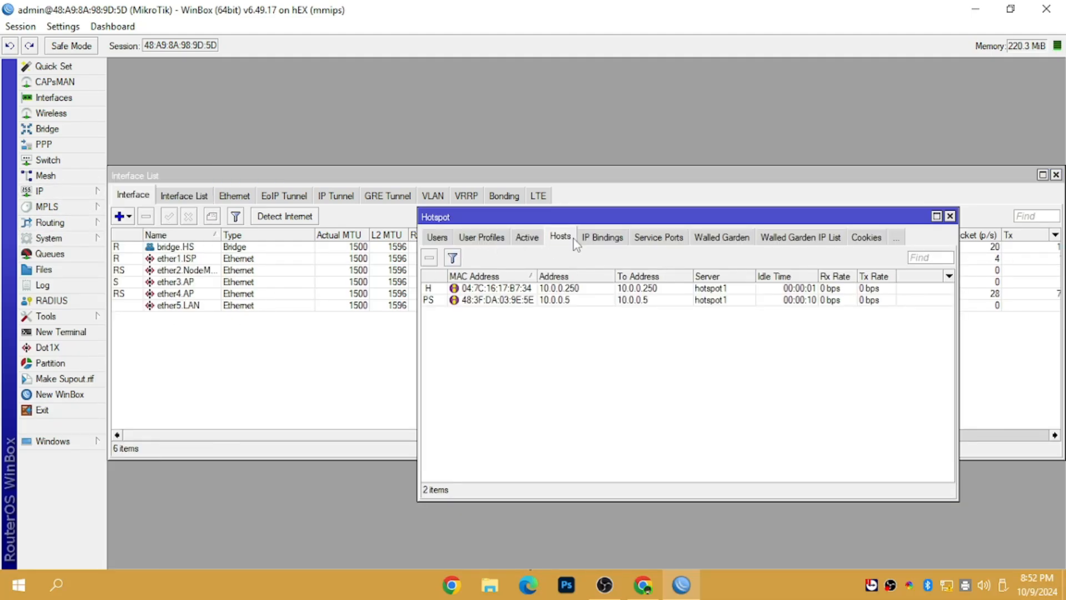
click(596, 245)
double_click(527, 292)
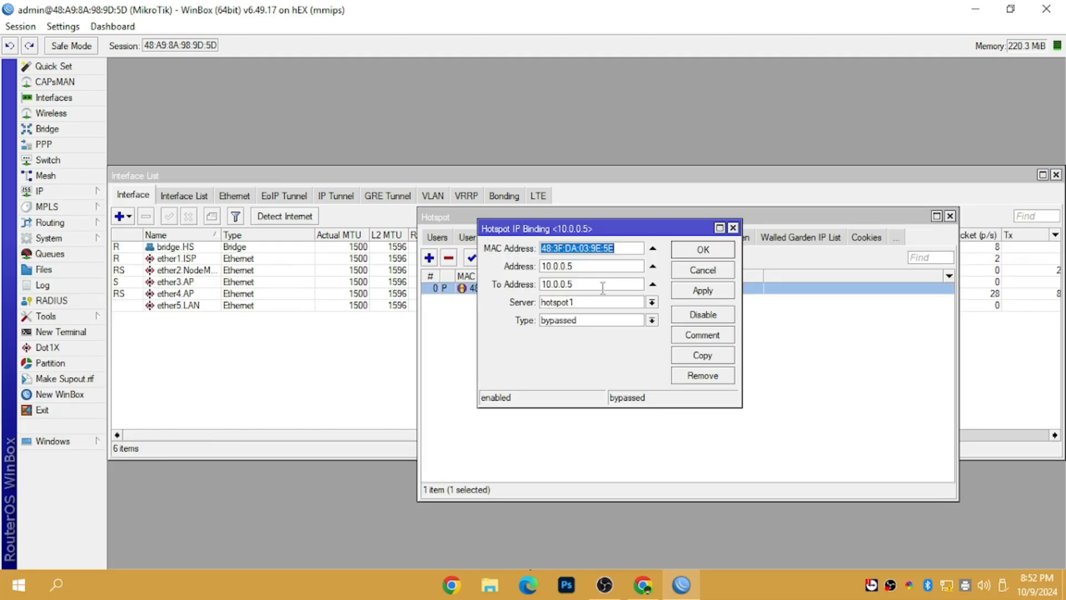
drag(598, 270, 483, 268)
right_click(547, 270)
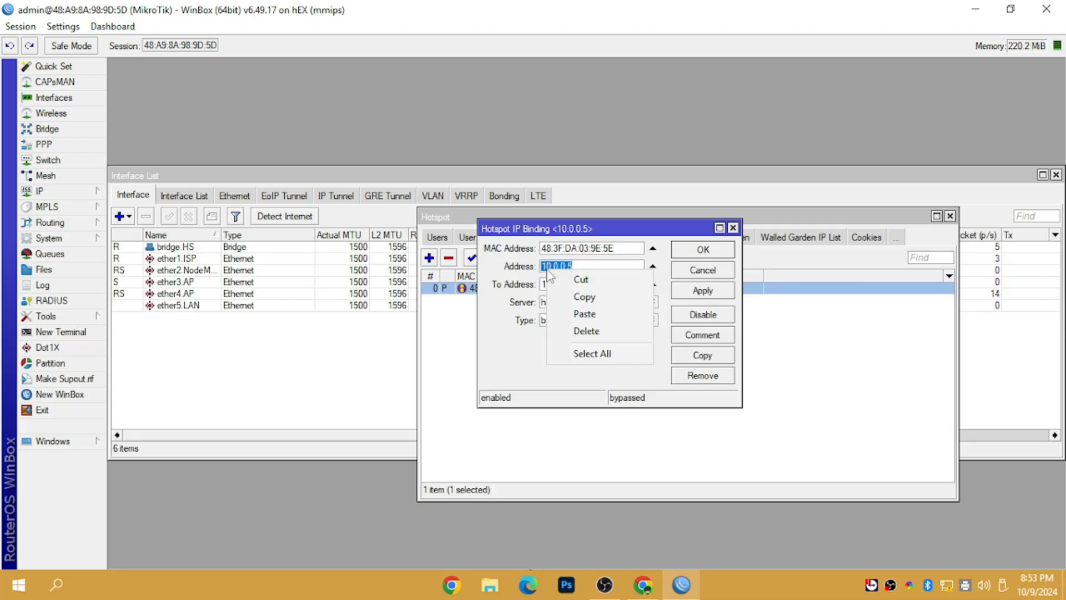
click(584, 296)
click(643, 584)
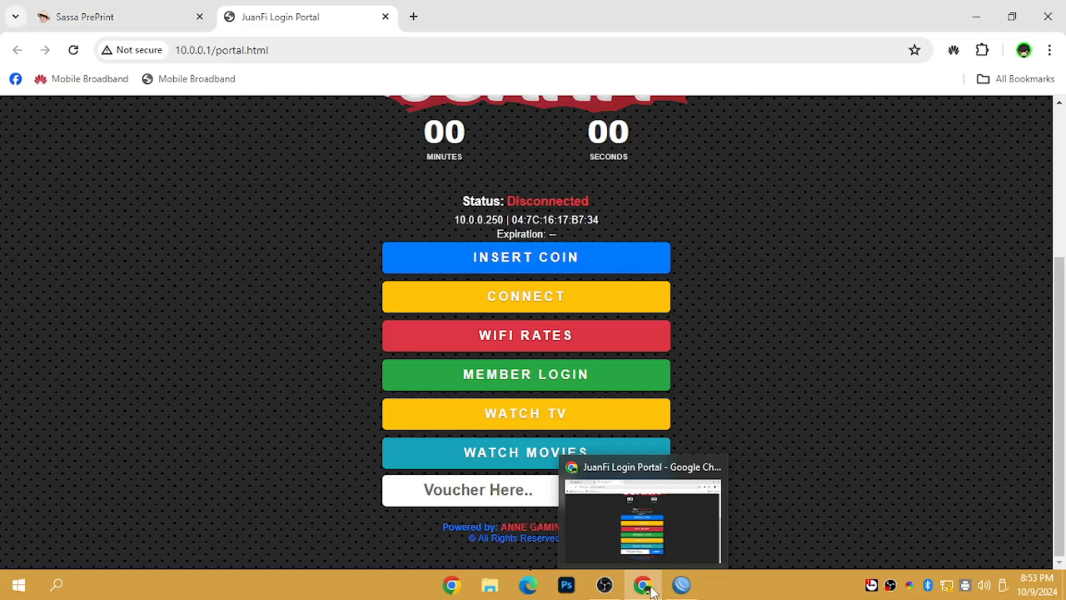
Step: Open 10.0.0.5/admin in a new tab and log in with the admin username and password
click(413, 16)
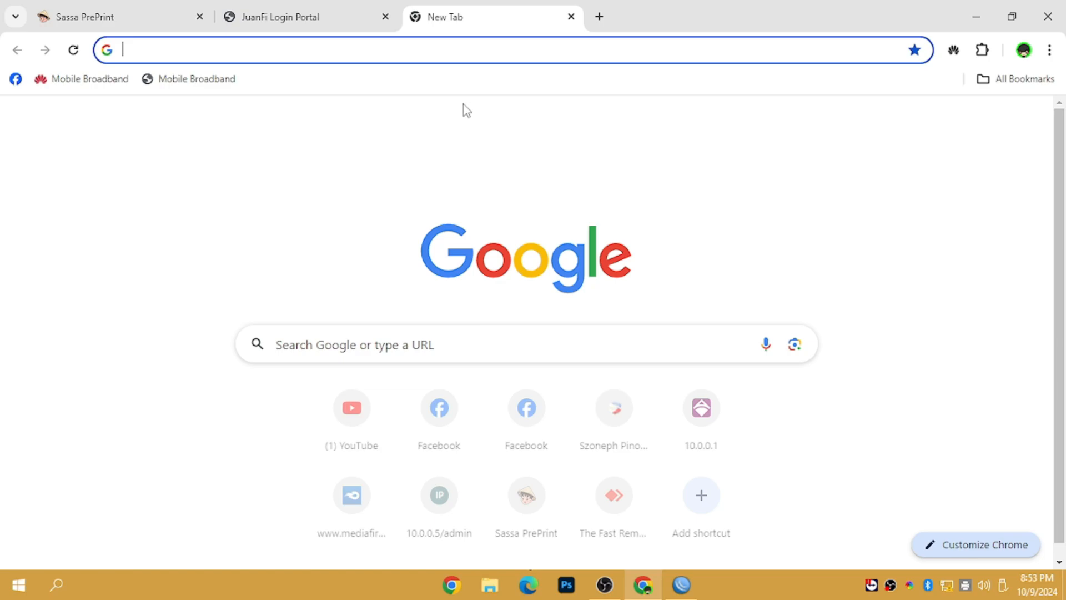
key(ctrl+v)
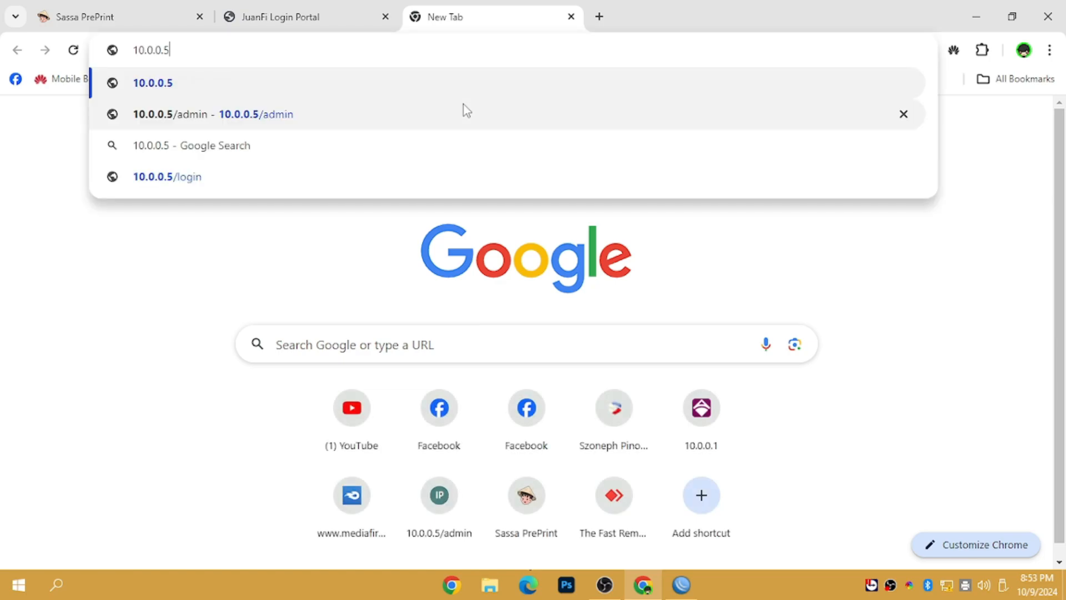
text(/ad)
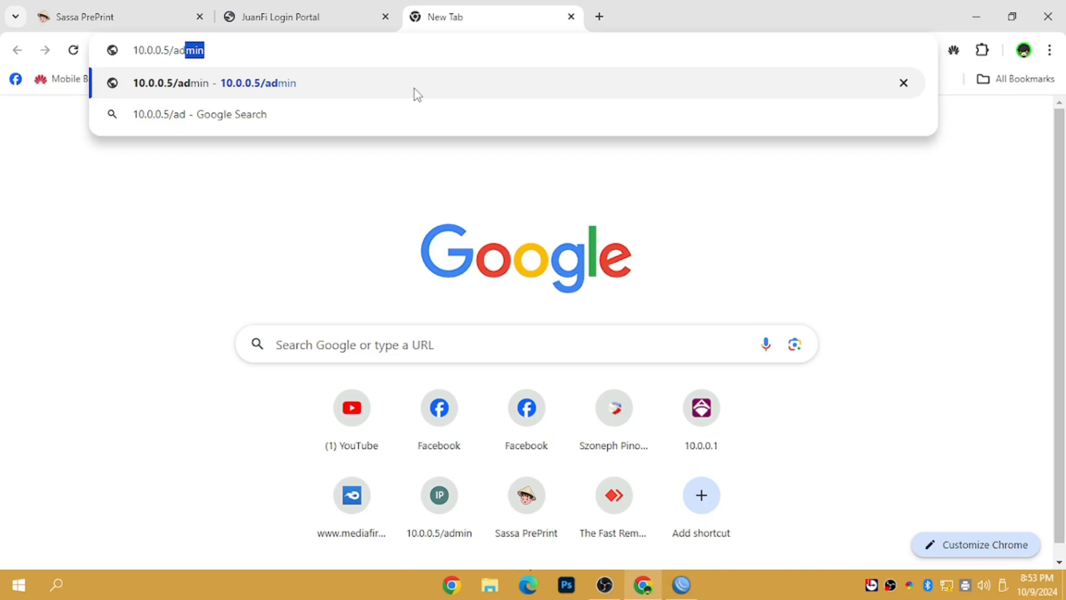
key(Return)
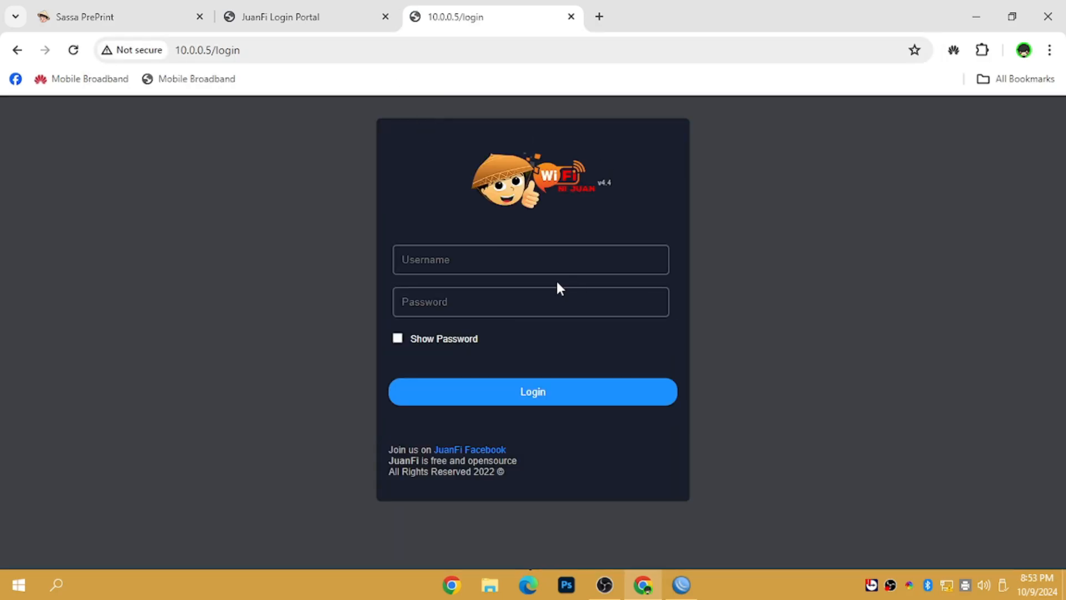
click(550, 263)
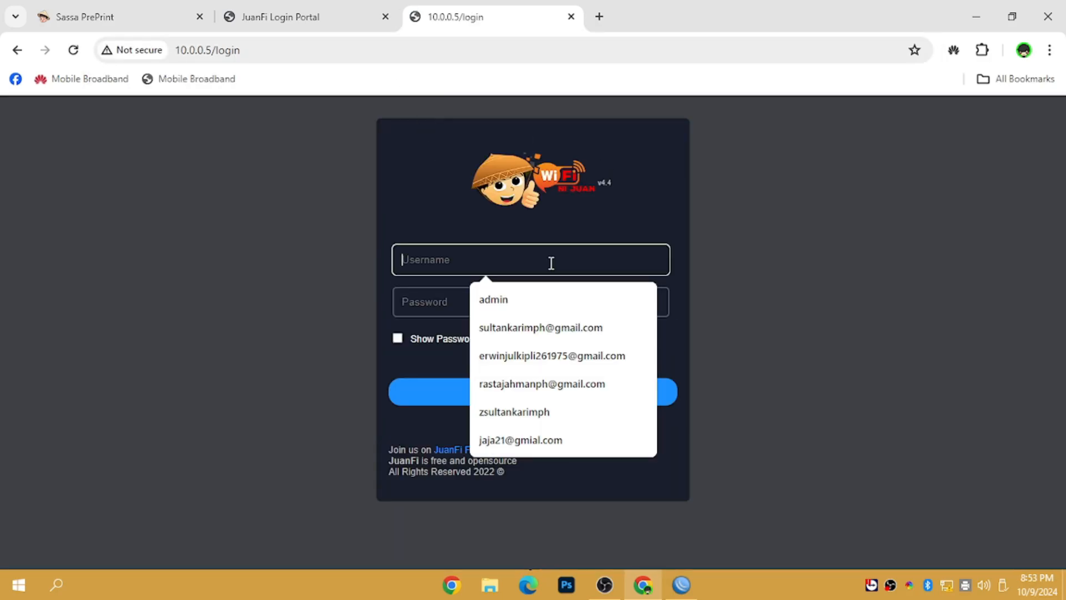
text(ad)
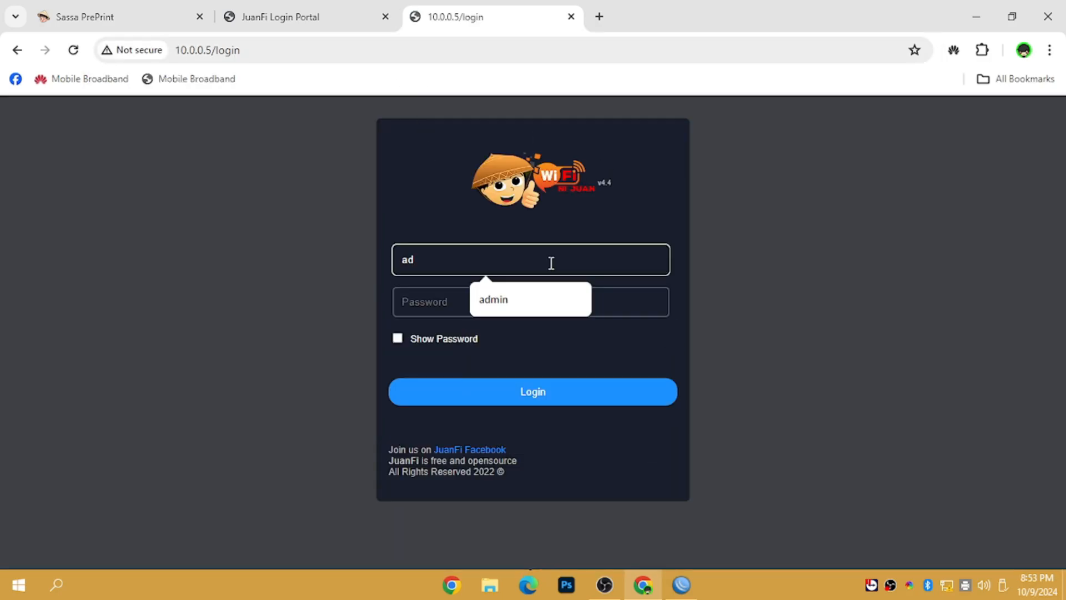
text(min)
key(Tab)
text(a)
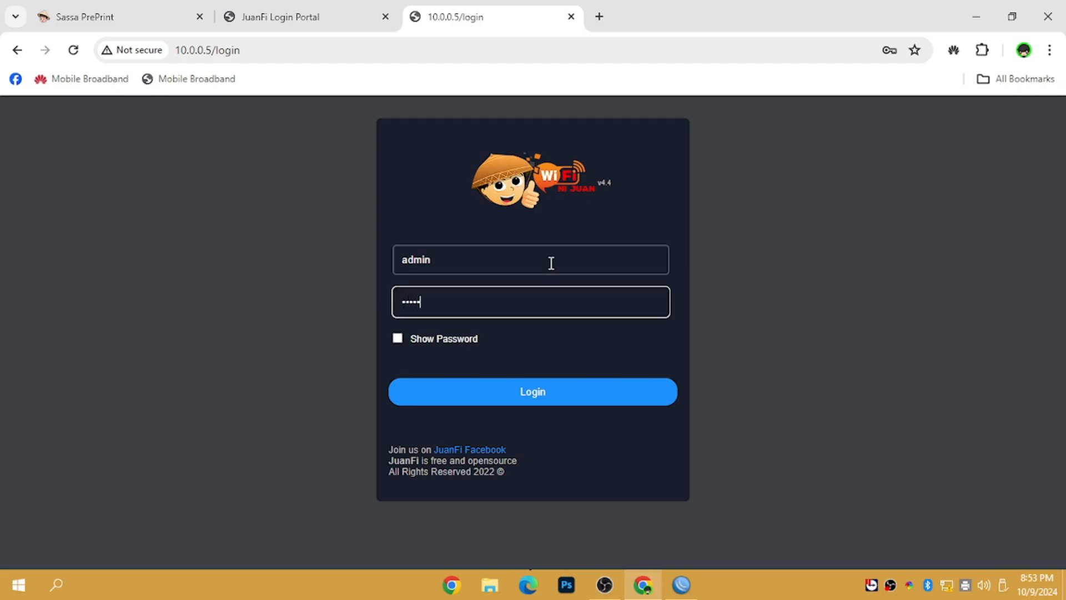
key(Return)
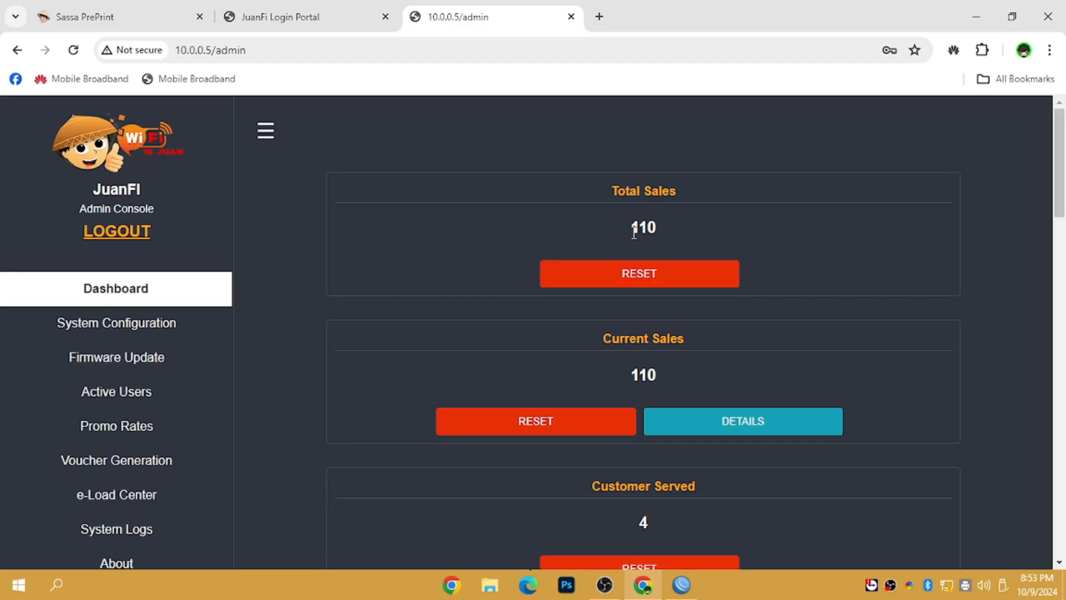
Step: Reset Total Sales, Current Sales and Customer Served to 0
click(646, 276)
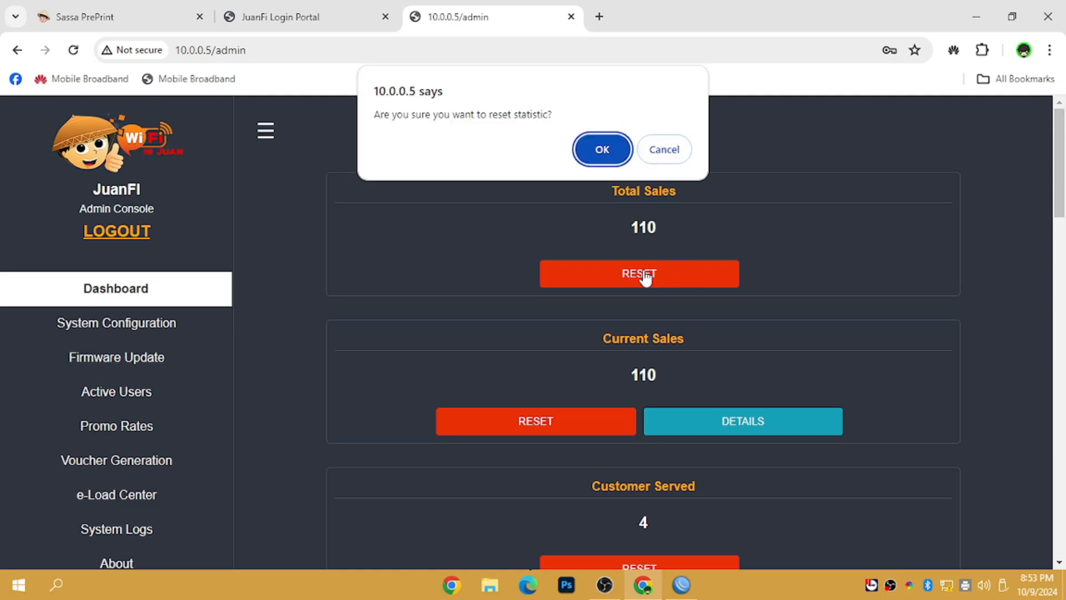
click(602, 150)
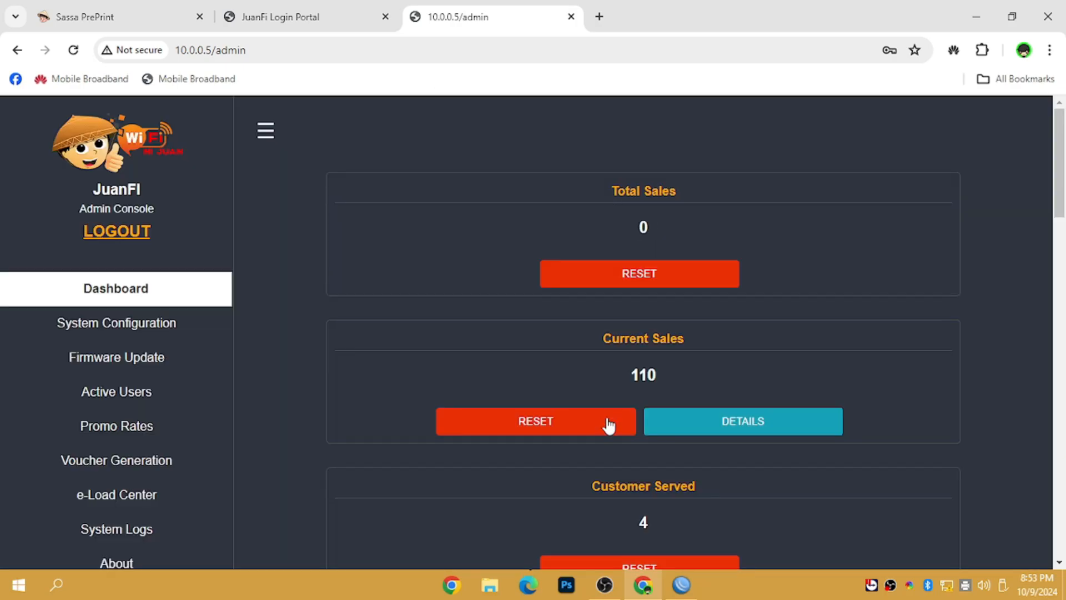
click(609, 426)
key(Escape)
click(652, 563)
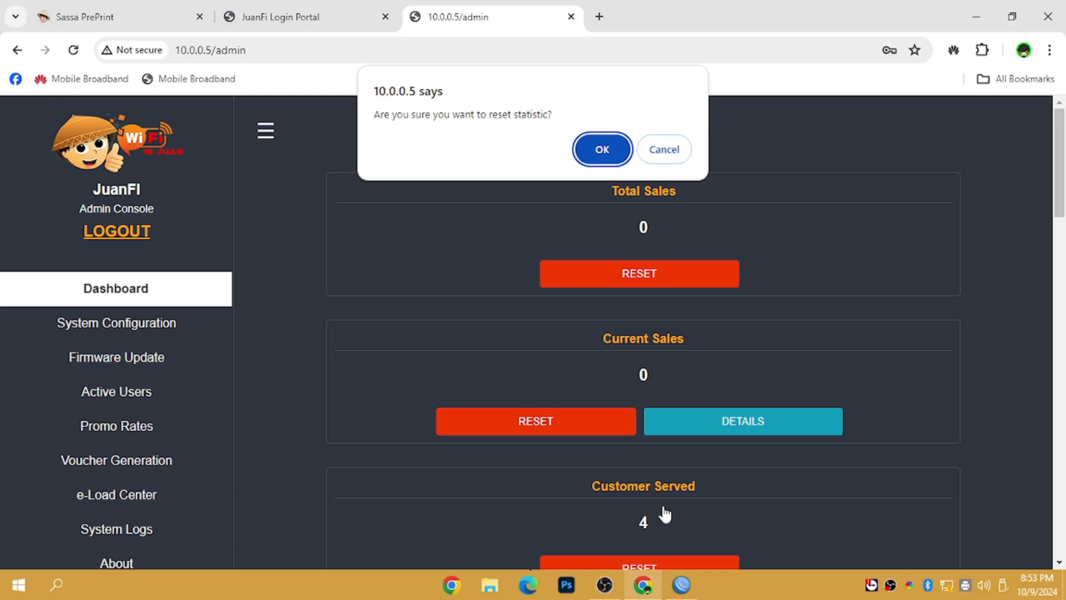
click(603, 149)
mouse_move(1058, 174)
mouse_down()
mouse_move(1060, 284)
mouse_move(1059, 169)
mouse_up()
Step: Open System Configuration and change the Vendo Name to 'Sassa Vendo'
click(193, 328)
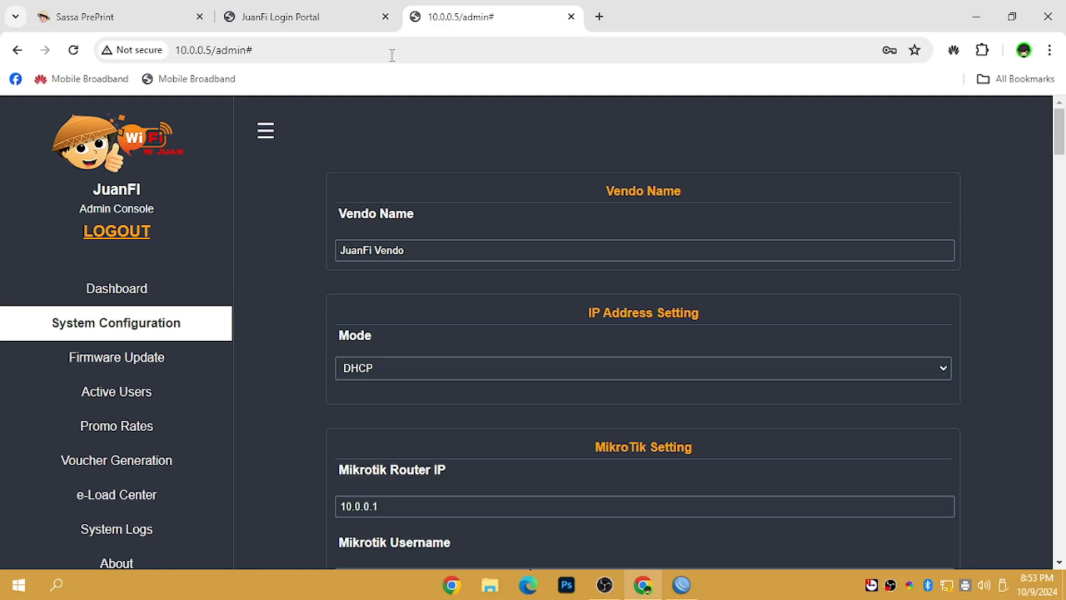
drag(1063, 141, 1062, 143)
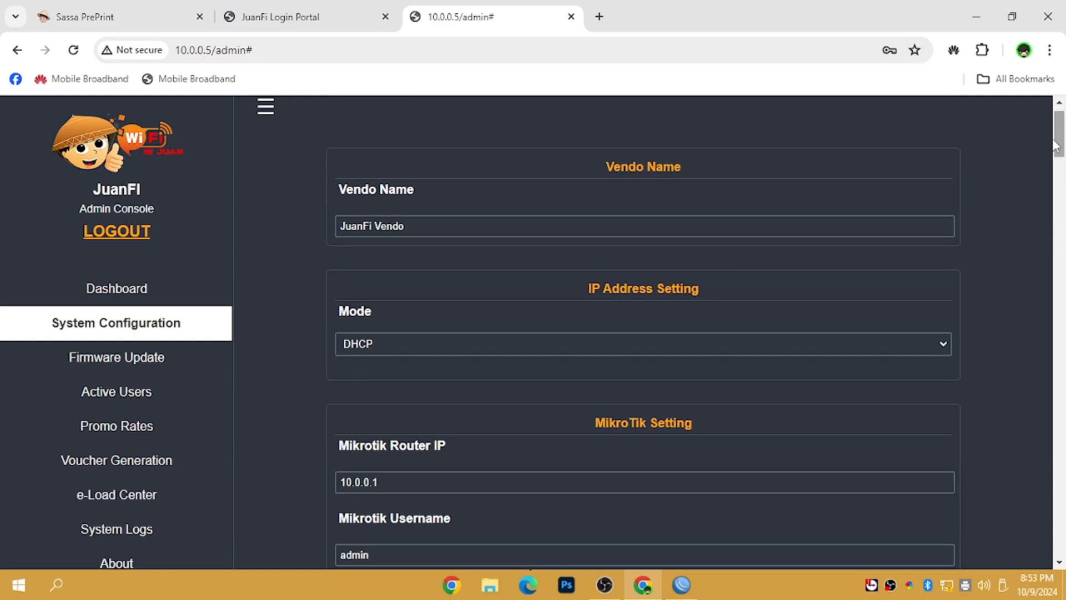
double_click(375, 226)
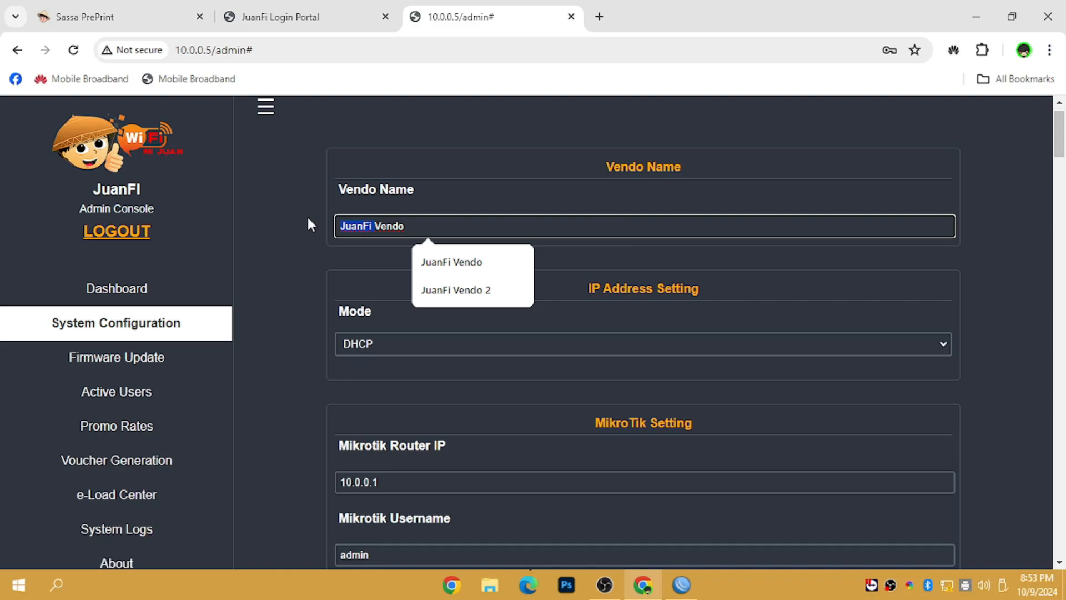
text(SA)
key(BackSpace)
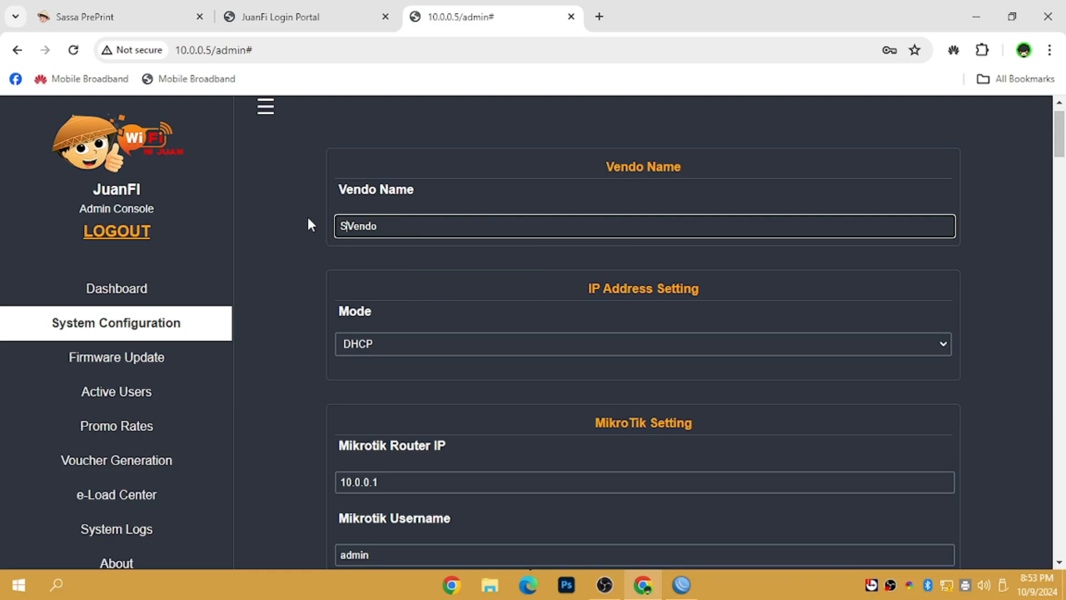
text(asaa)
key(BackSpace)
key(BackSpace)
text(sa)
Step: Edit the Mikrotik Router IP field, leaving it restored to 10.0.0.1
drag(1059, 134, 1059, 160)
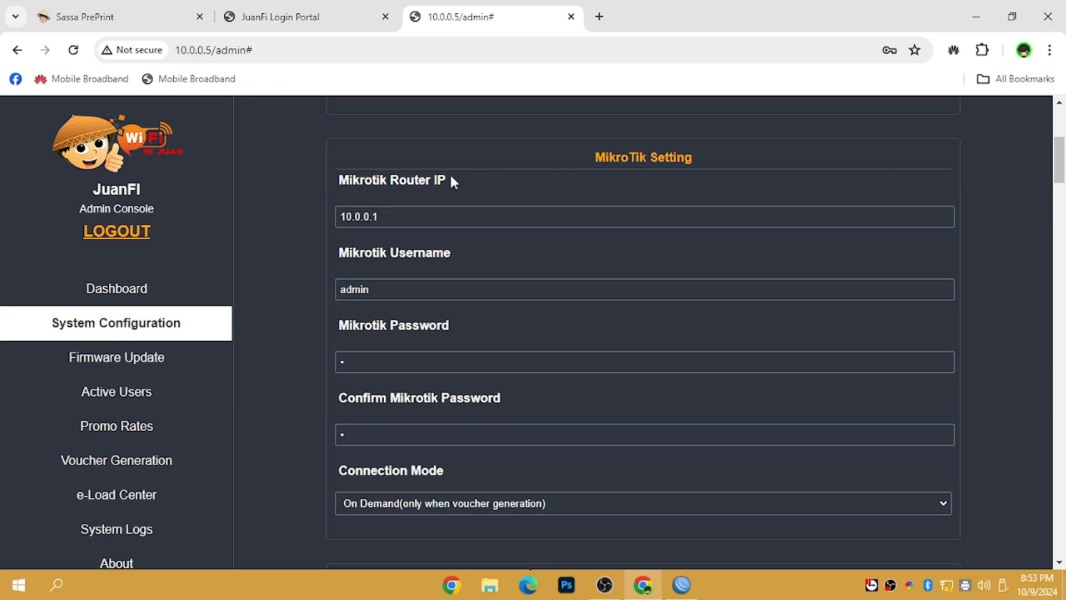
click(395, 215)
drag(395, 213, 319, 229)
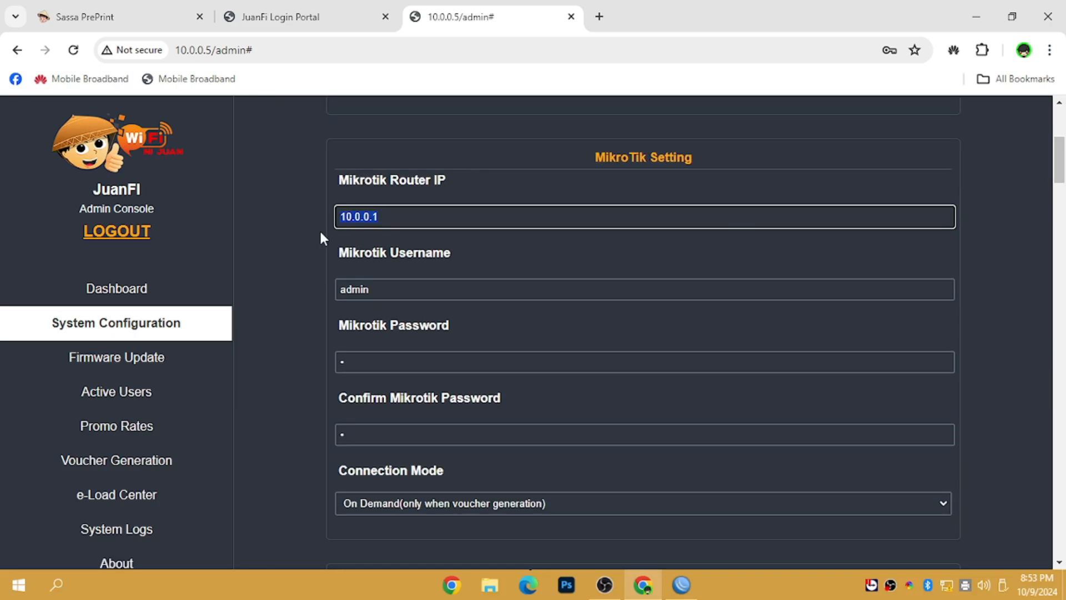
click(364, 218)
text(1)
drag(464, 215, 244, 229)
click(377, 217)
click(371, 216)
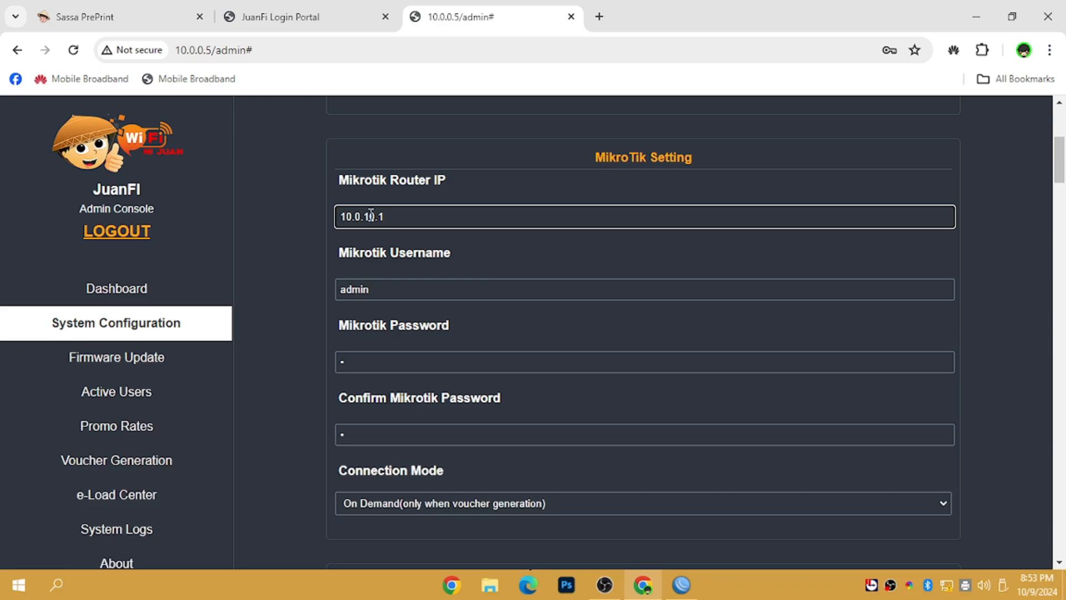
key(BackSpace)
click(425, 246)
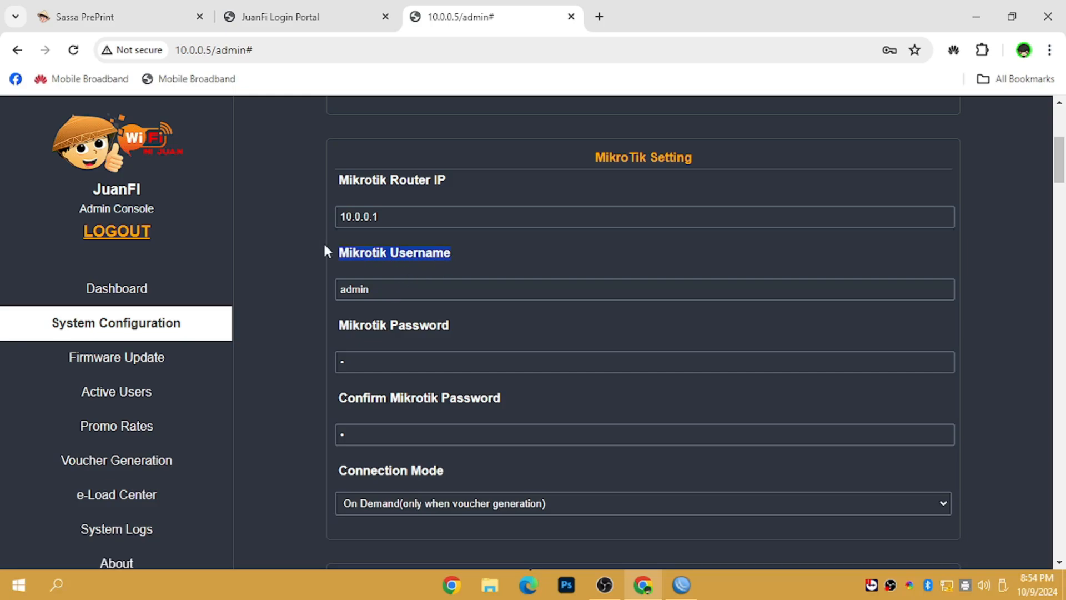
click(681, 584)
Step: Disconnect WinBox and compare its router login name with the console's MikroTik username
click(20, 26)
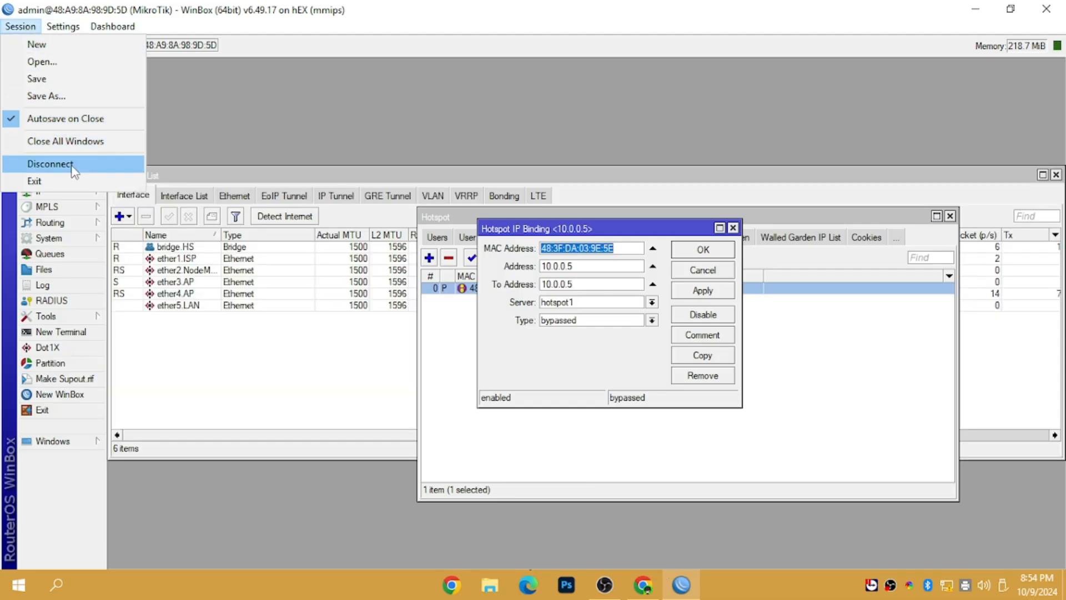
click(134, 163)
click(106, 69)
double_click(107, 69)
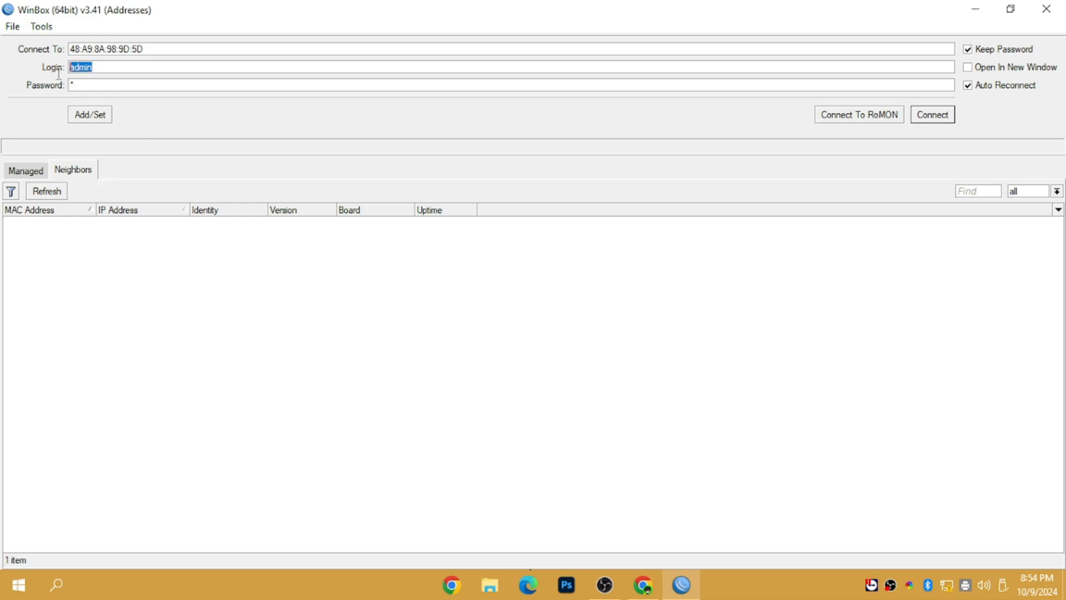
click(643, 584)
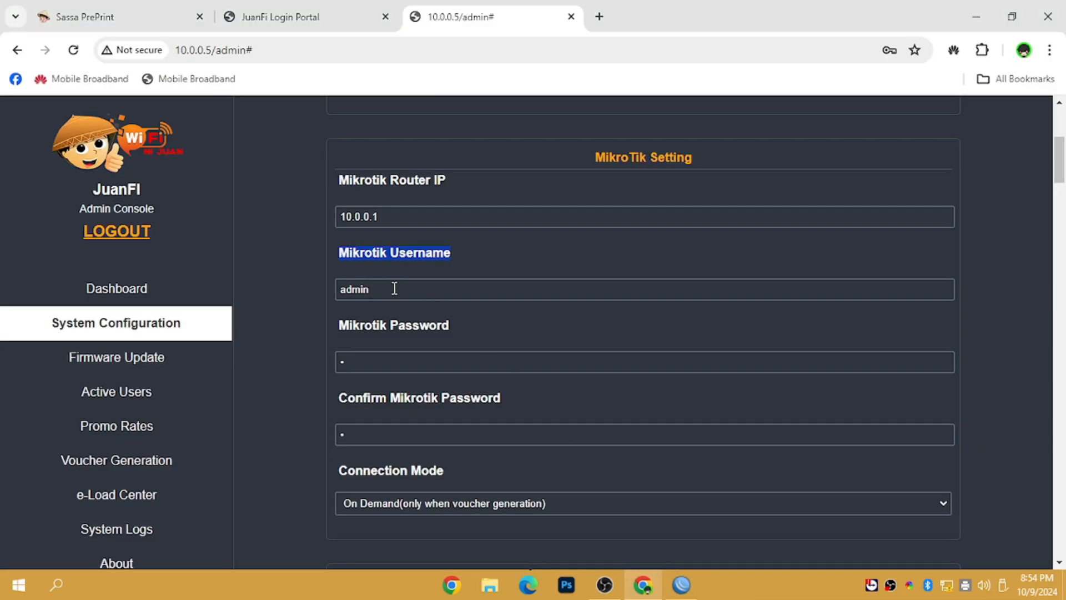
drag(394, 289, 289, 272)
drag(418, 289, 315, 281)
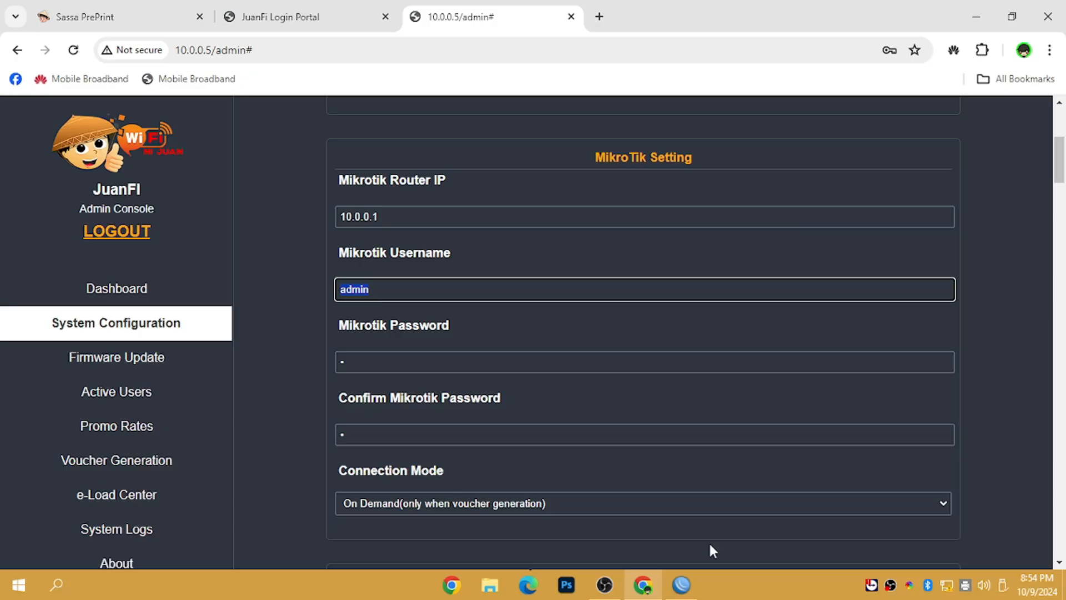
click(680, 584)
click(91, 84)
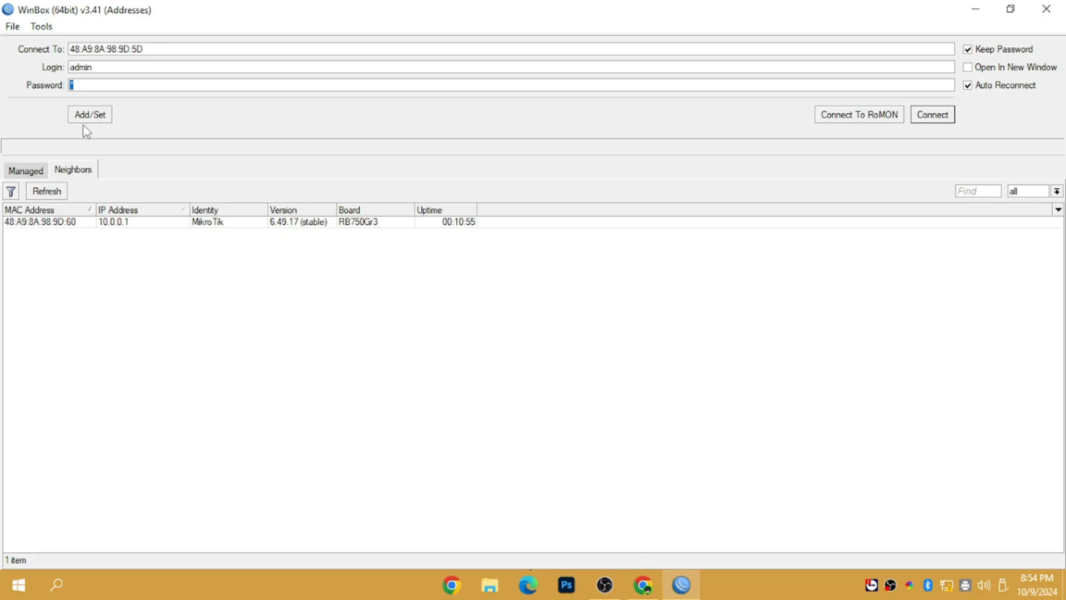
click(642, 584)
Step: Re-enter the matching router password in the console's Mikrotik Password fields, then select Coins Slot Abuse Count
double_click(368, 364)
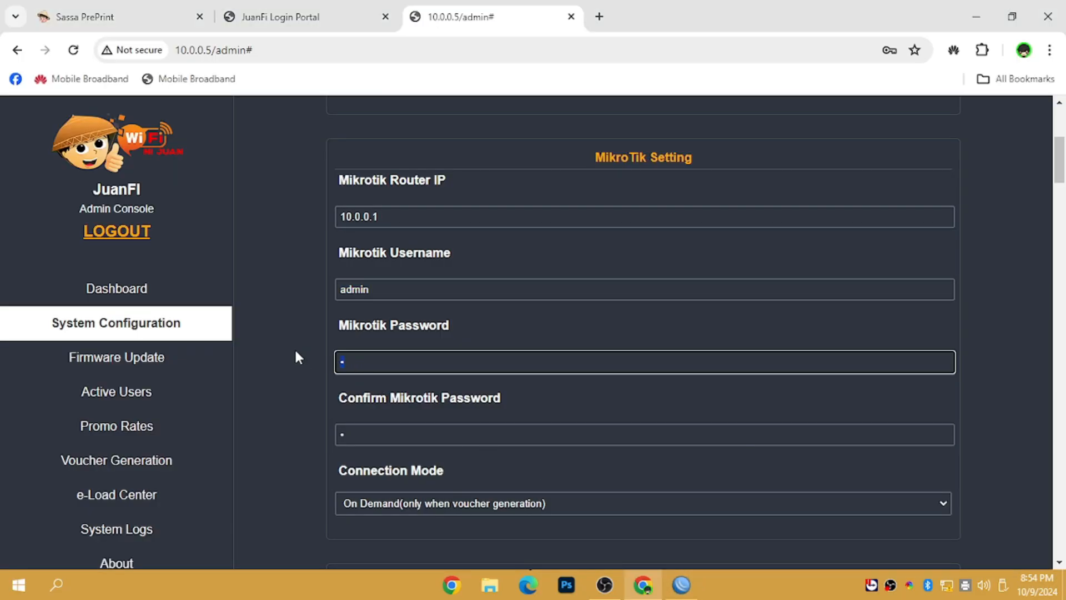
text(1)
click(686, 580)
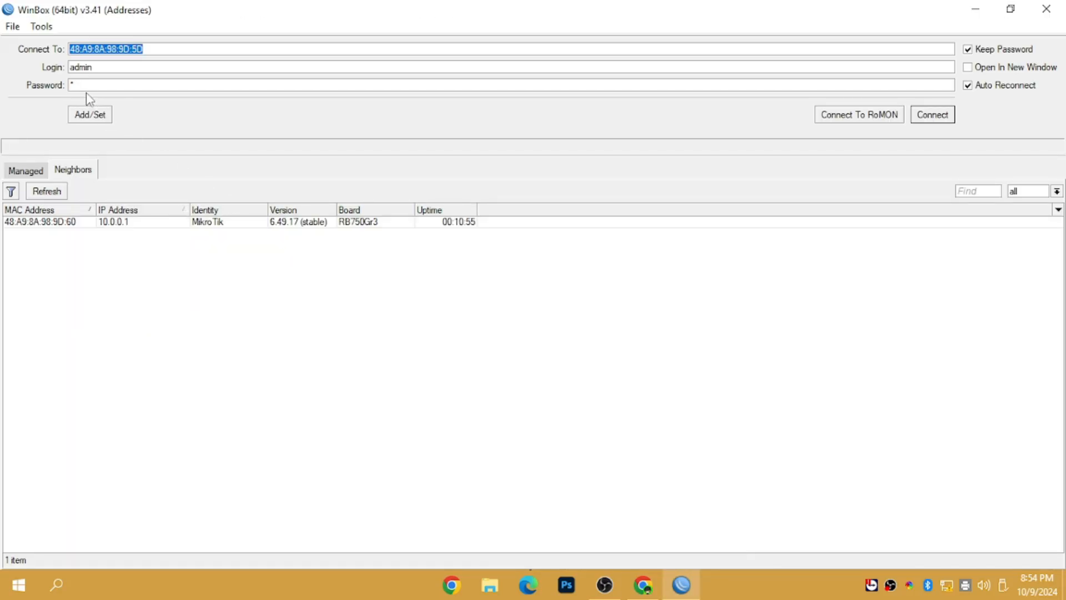
drag(78, 85, 67, 84)
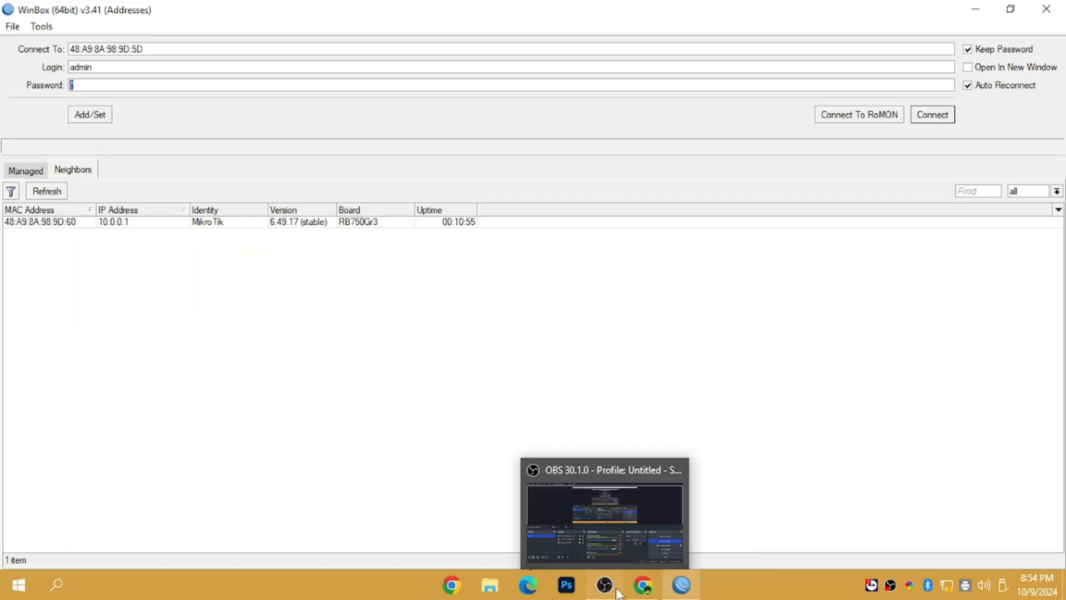
click(642, 584)
click(359, 436)
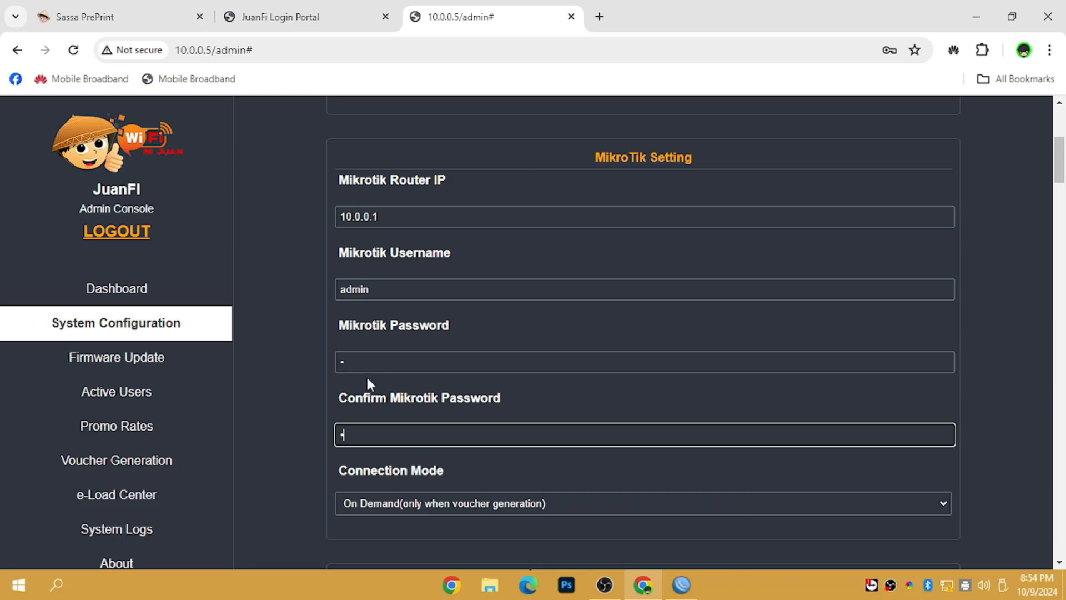
click(367, 367)
click(354, 434)
click(371, 361)
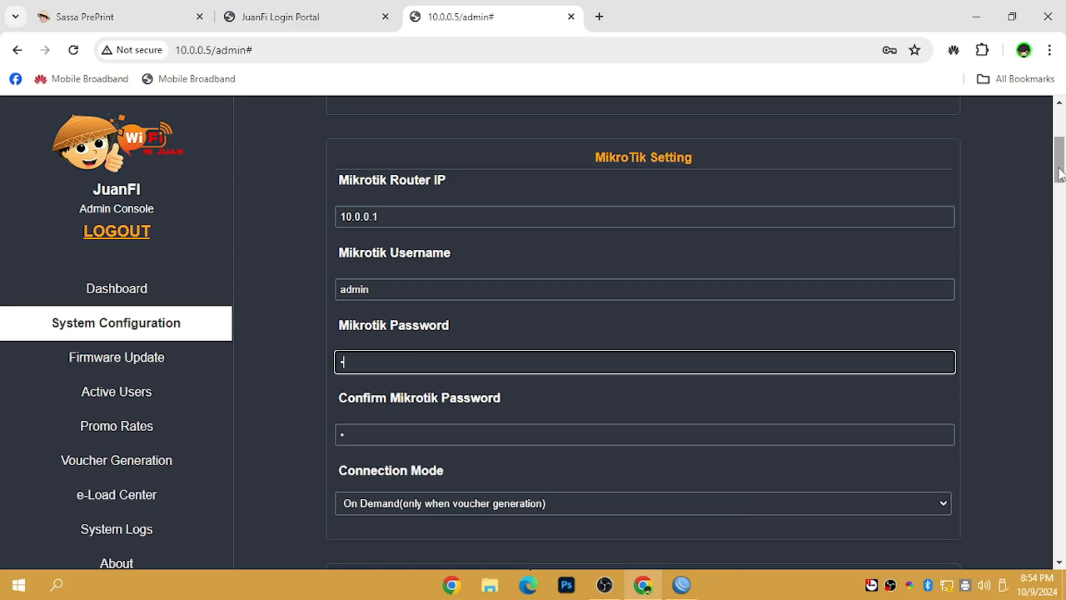
drag(1060, 175, 1003, 272)
drag(392, 307, 321, 320)
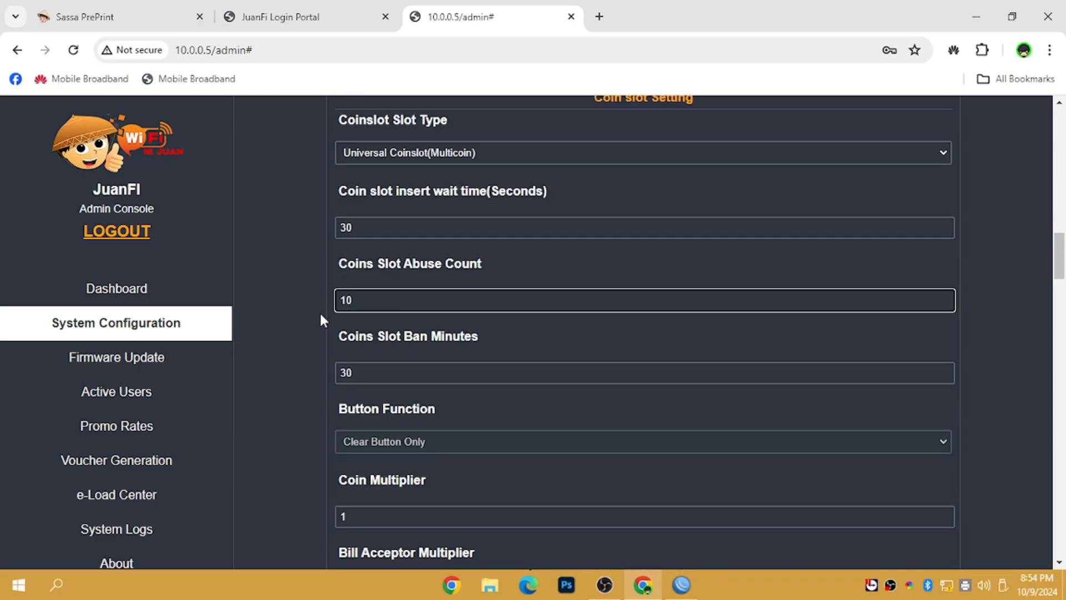
Step: Save the configuration with Coins Slot Abuse Count 10, close the admin tab and reload the portal
drag(1062, 246, 1062, 541)
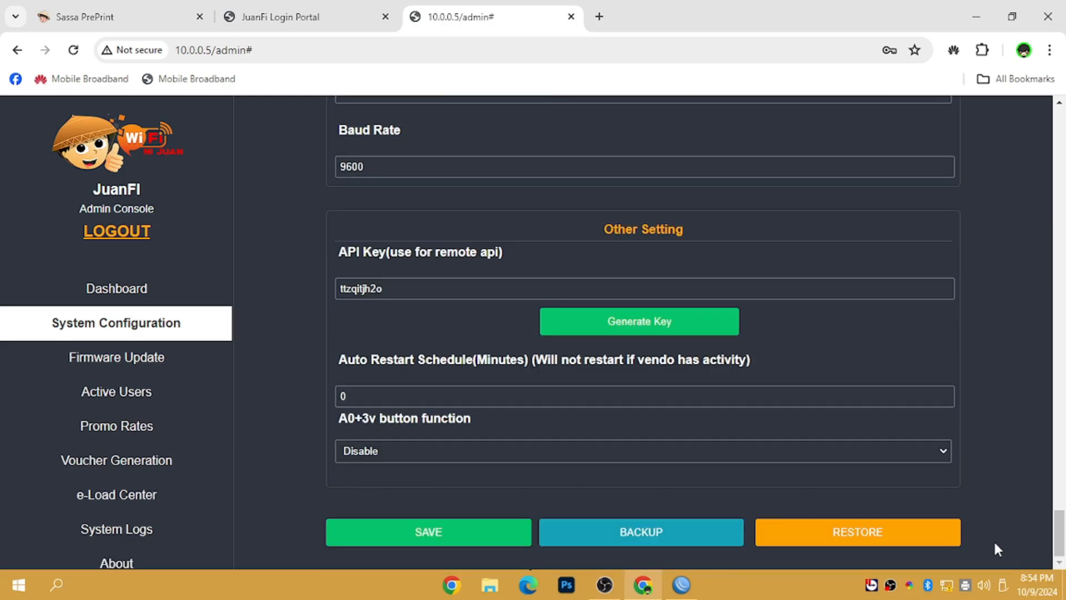
click(418, 536)
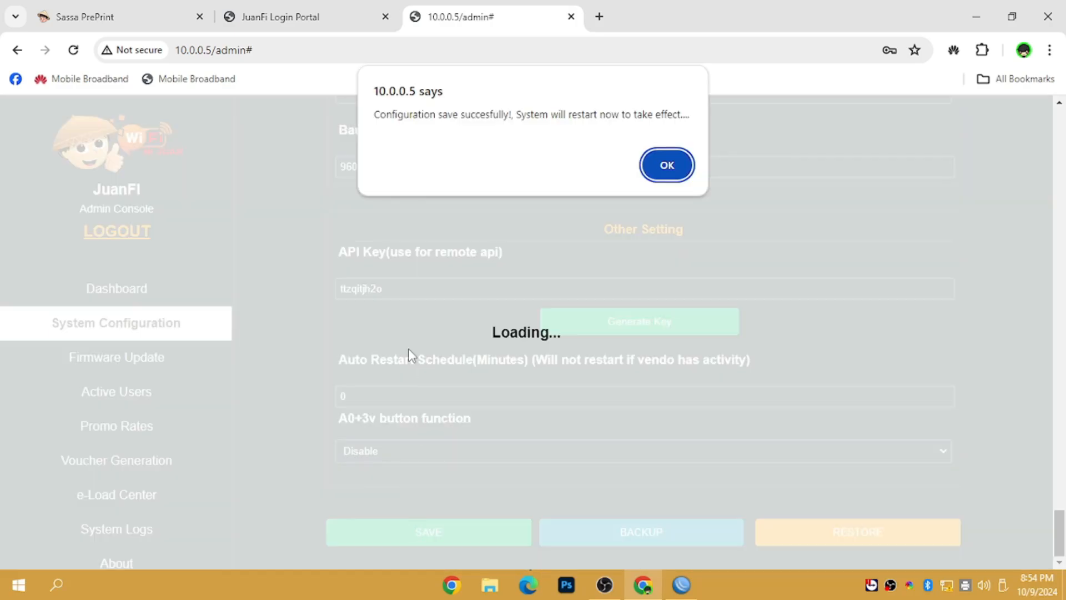
click(666, 165)
click(127, 293)
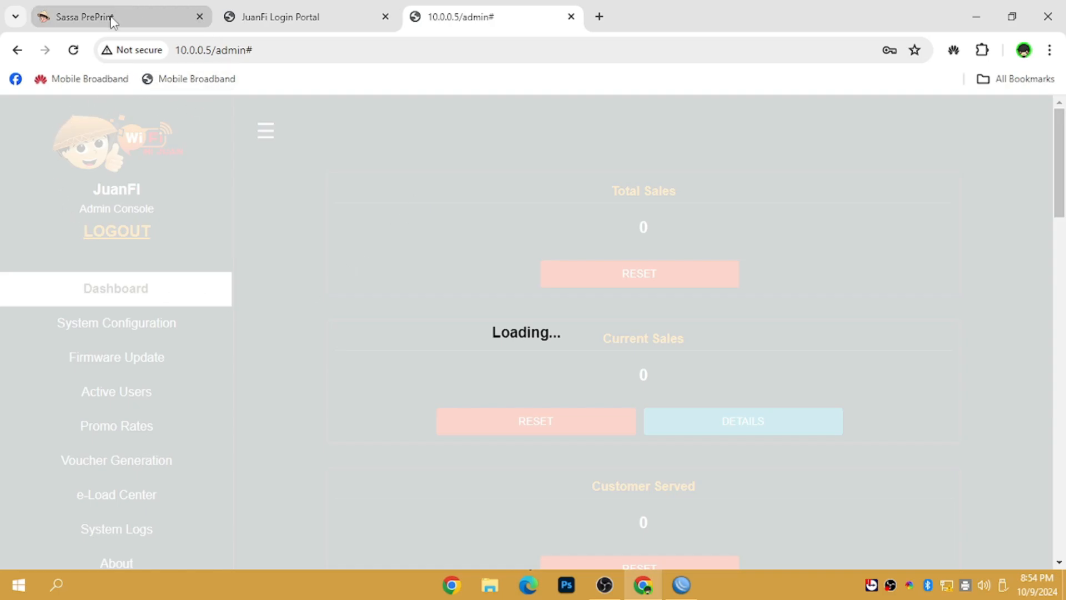
click(571, 17)
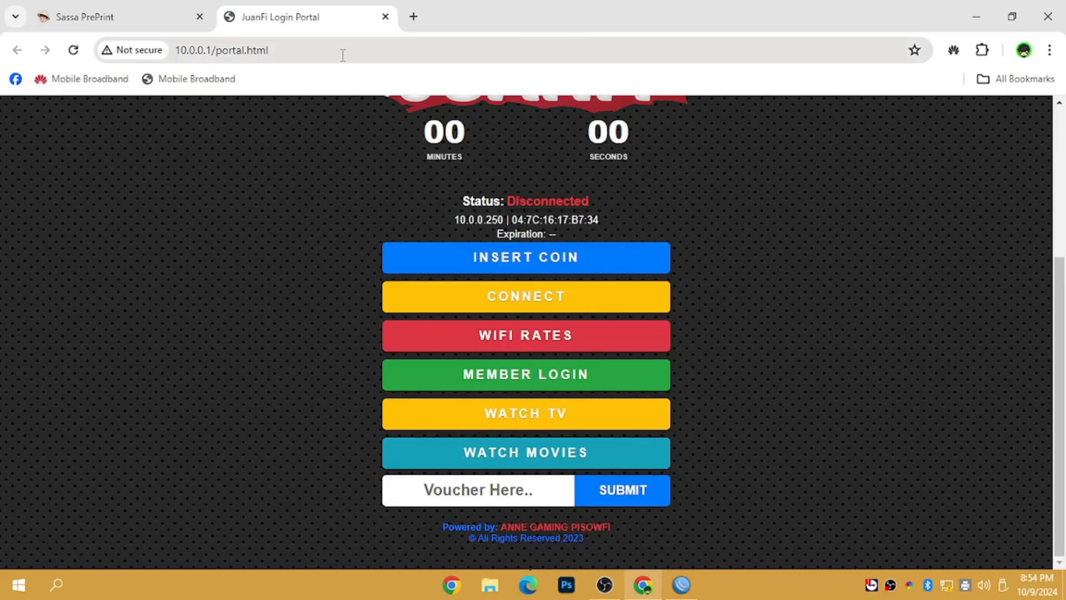
click(73, 50)
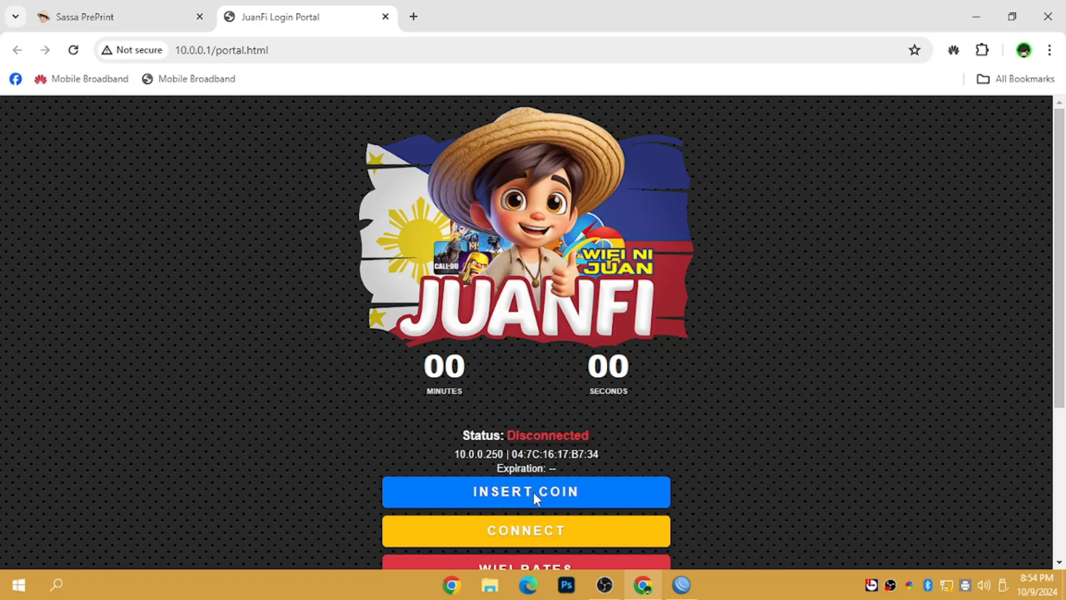
drag(1059, 228, 1047, 340)
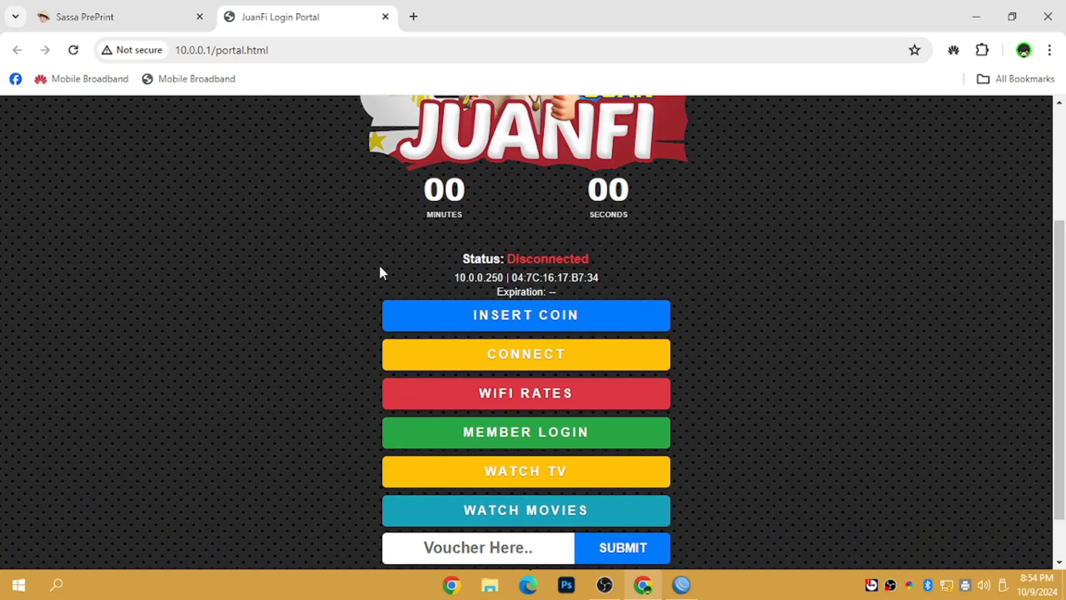
Step: Reload the portal, pay ₱7.00 in coins for a session, and check the network status
click(73, 50)
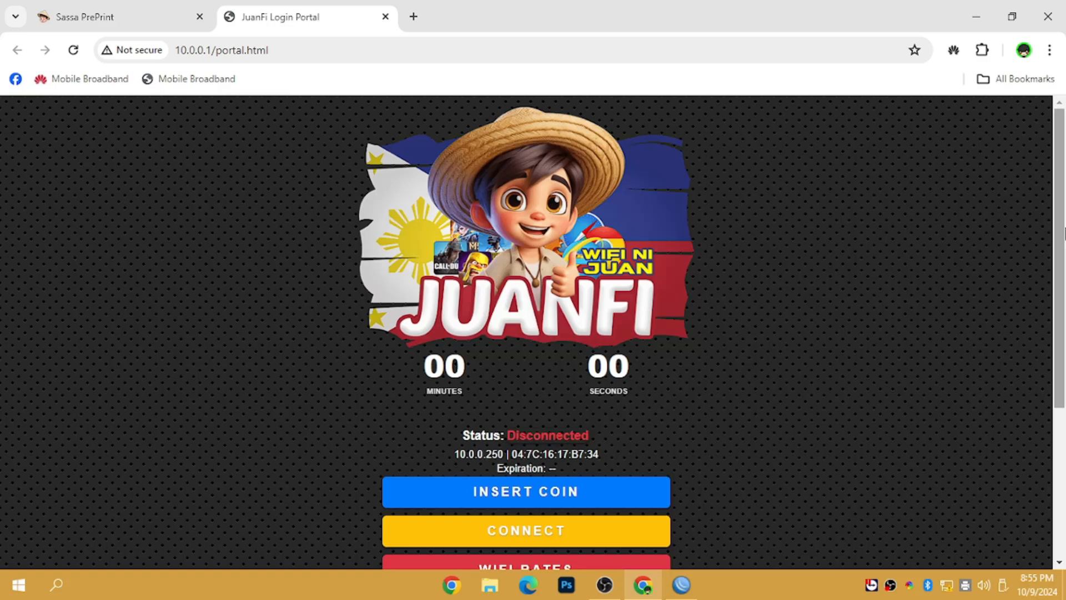
scroll(871, 361, down, 1)
click(541, 411)
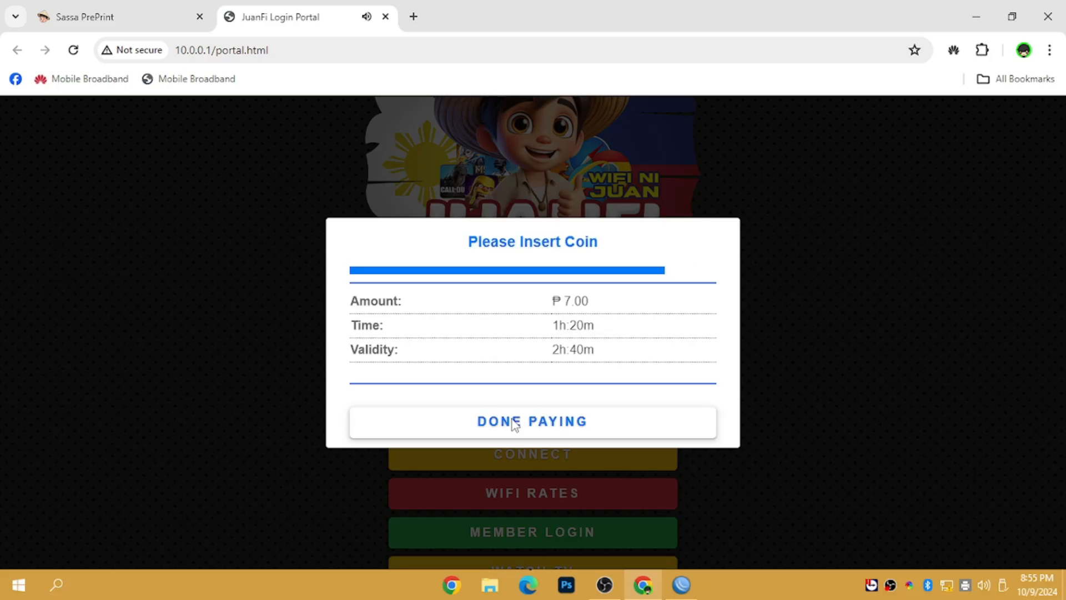
click(514, 423)
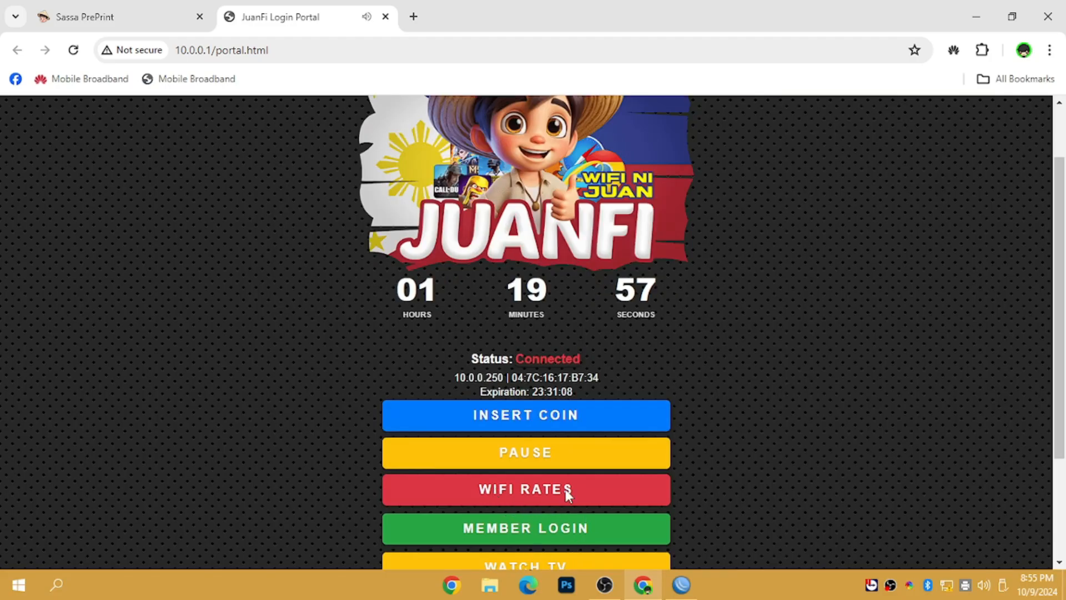
click(949, 583)
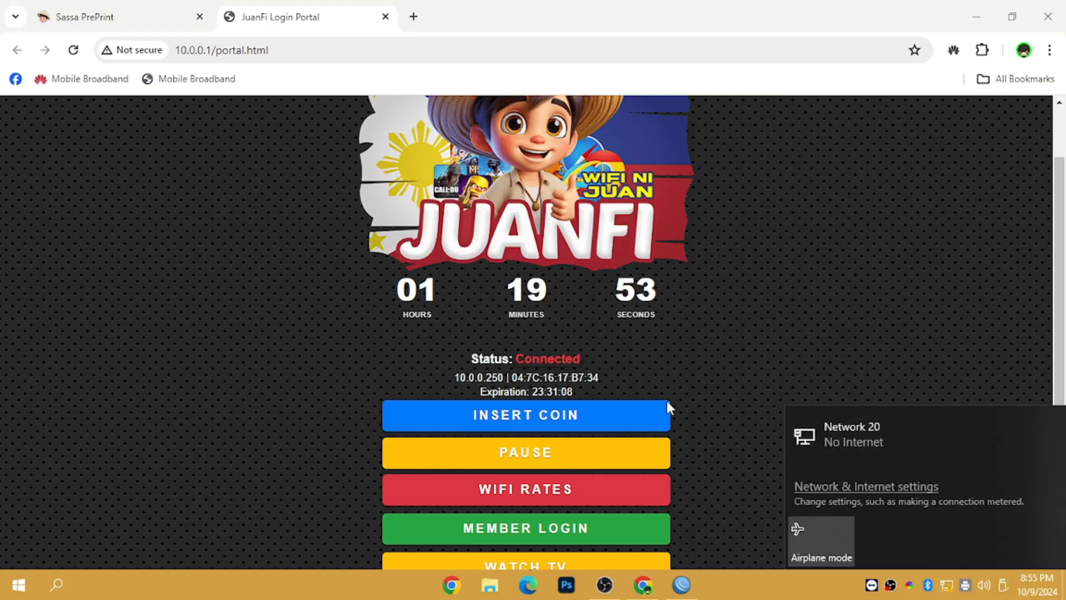
click(76, 49)
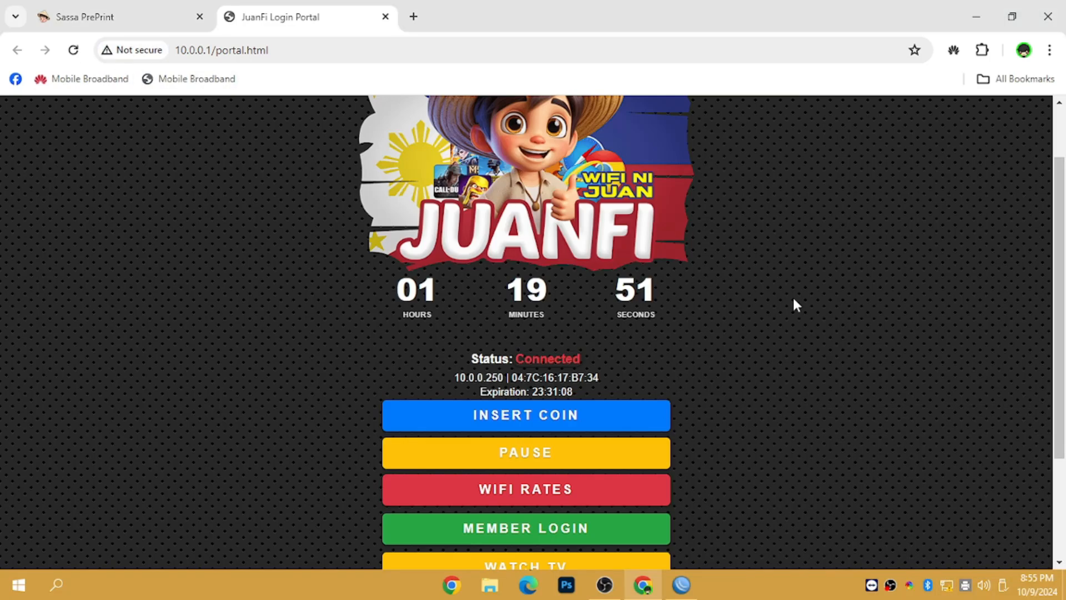
click(946, 586)
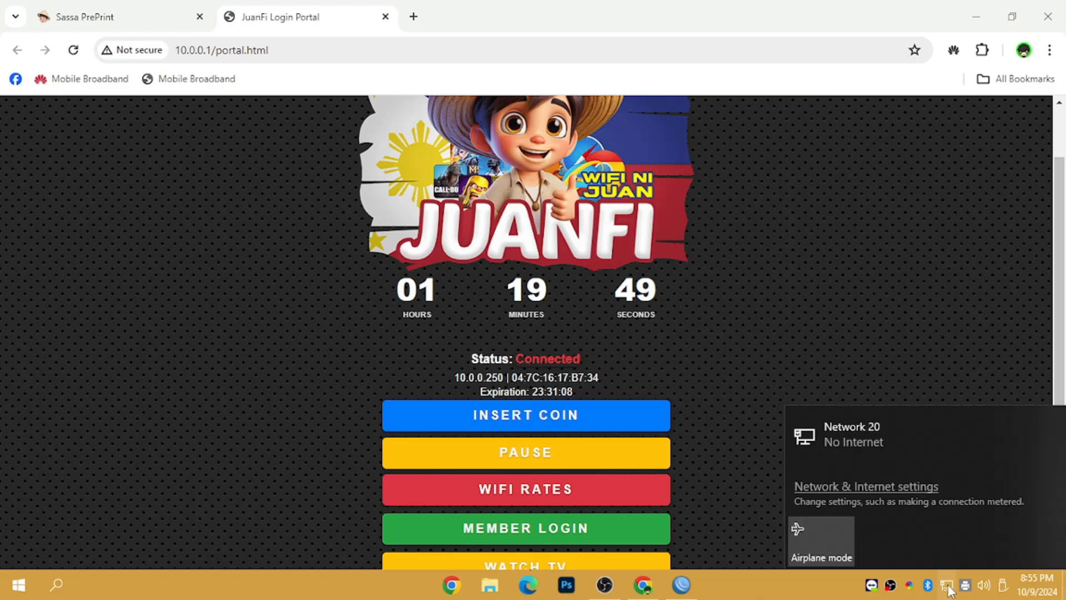
click(943, 587)
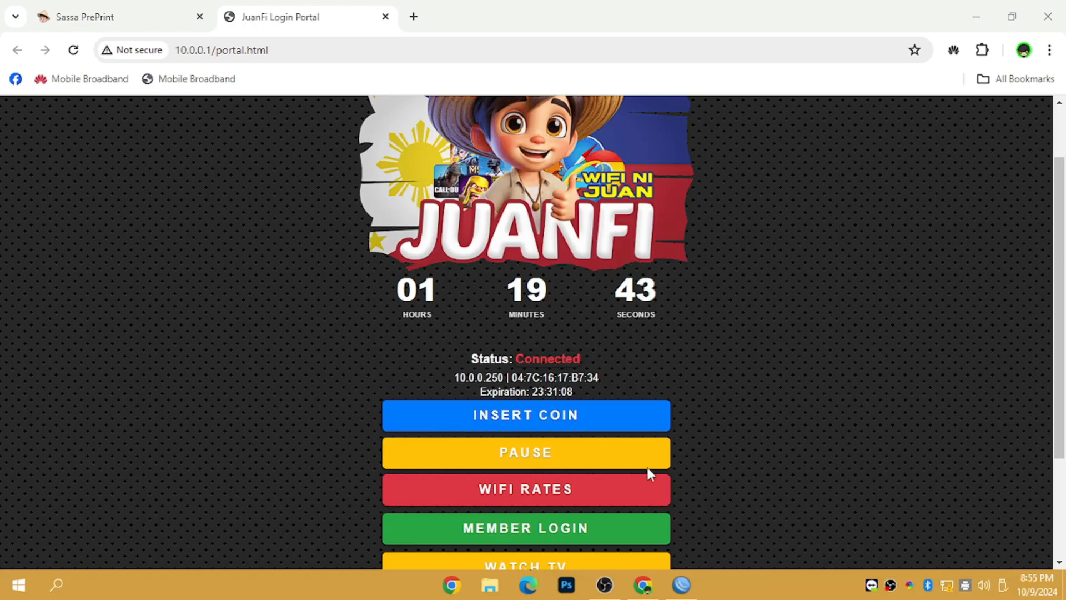
Step: Connect to the RB750Gr3 router at 10.0.0.1 and view its DHCP client lease
click(678, 590)
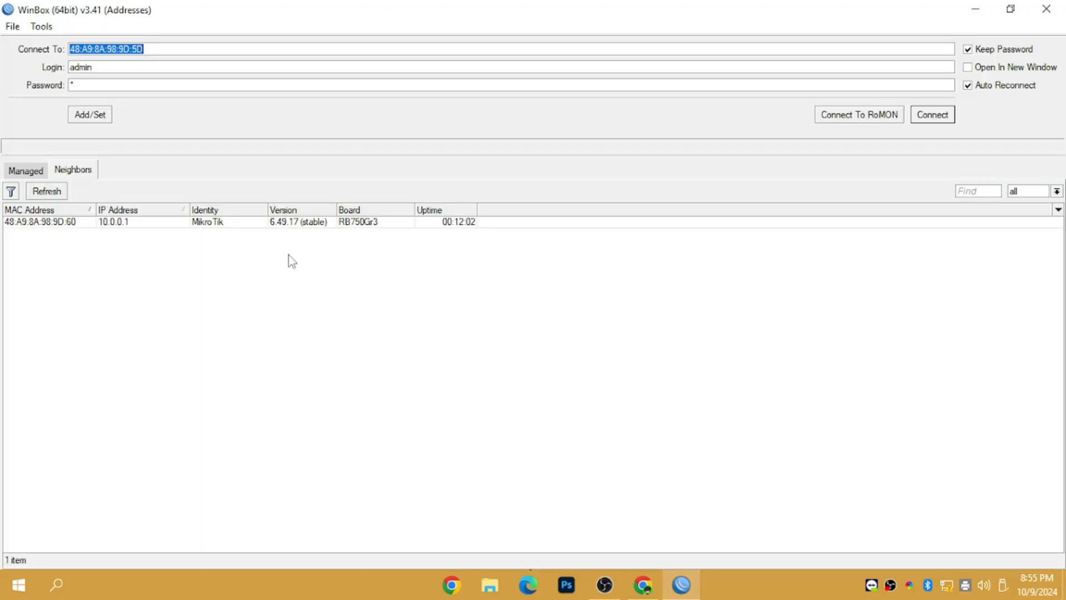
click(55, 223)
click(929, 115)
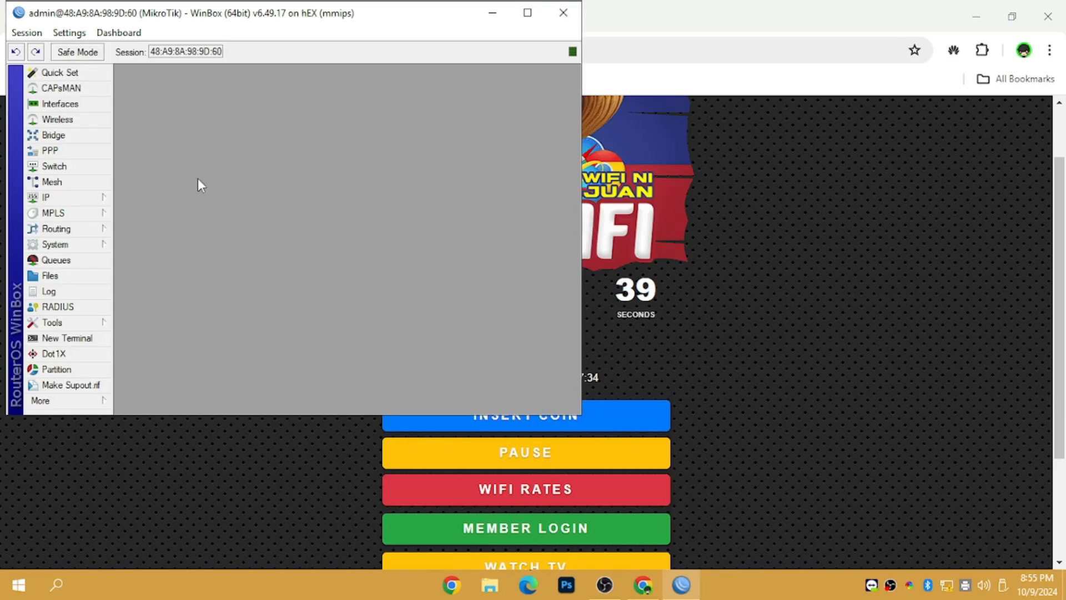
click(95, 198)
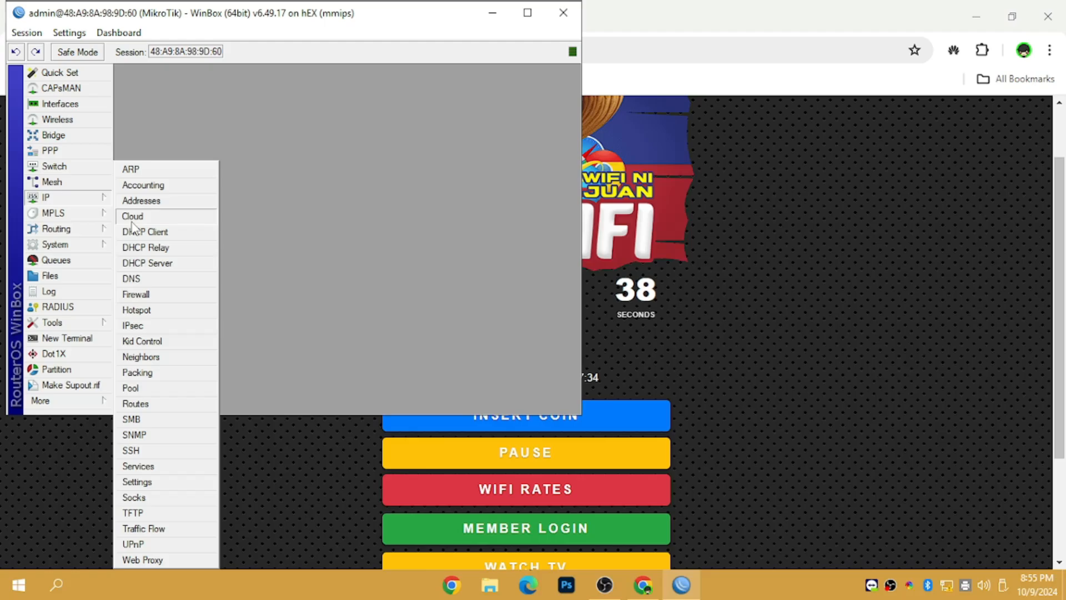
click(165, 233)
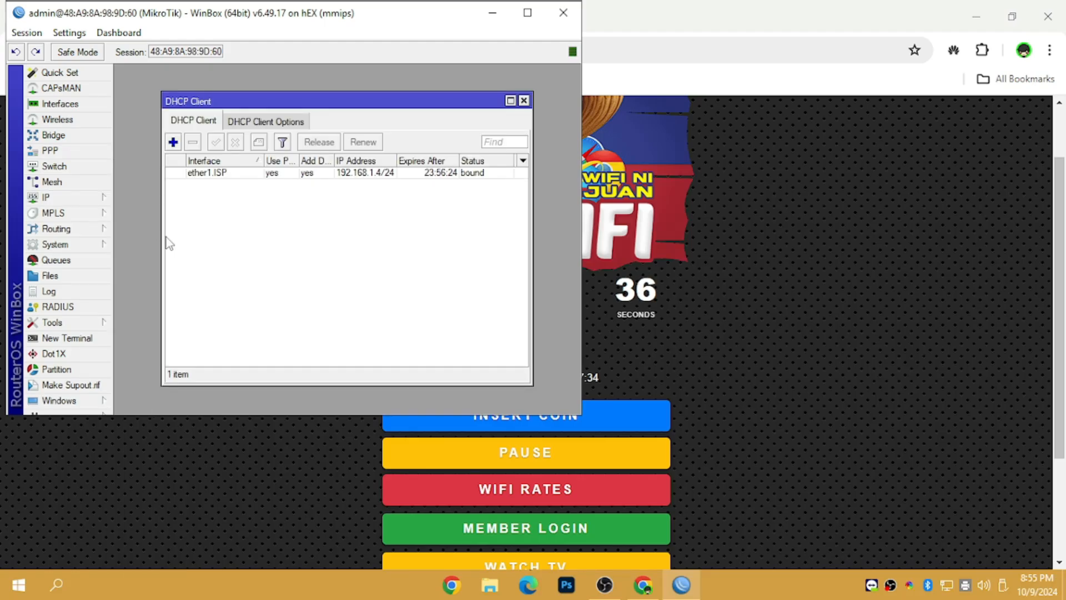
click(523, 100)
Step: Inspect the firewall NAT rules, selecting masquerade rule 17, then disconnect the session
click(105, 199)
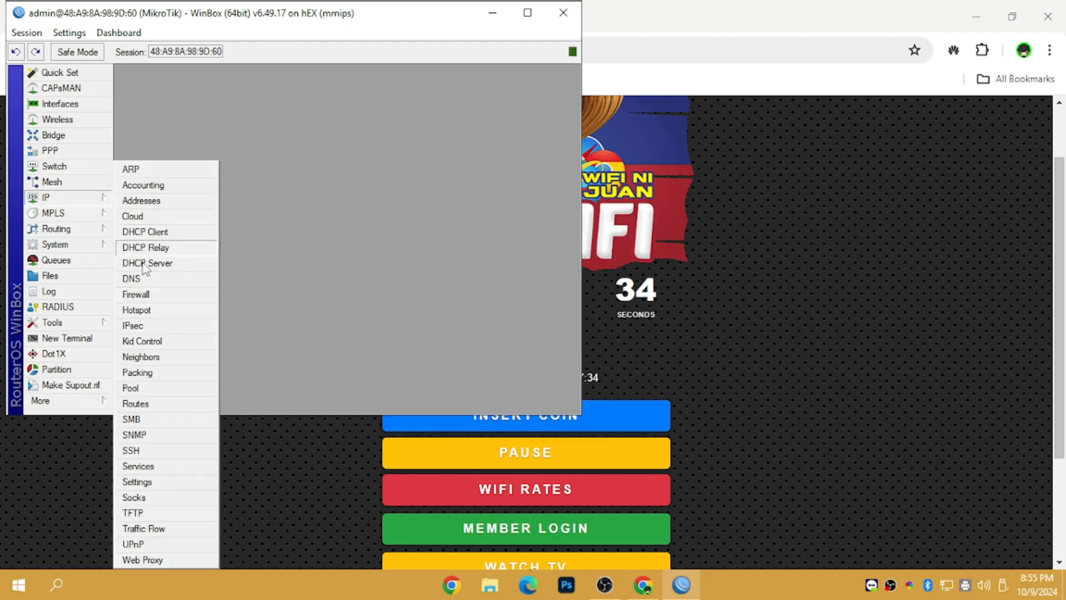
click(156, 295)
click(184, 121)
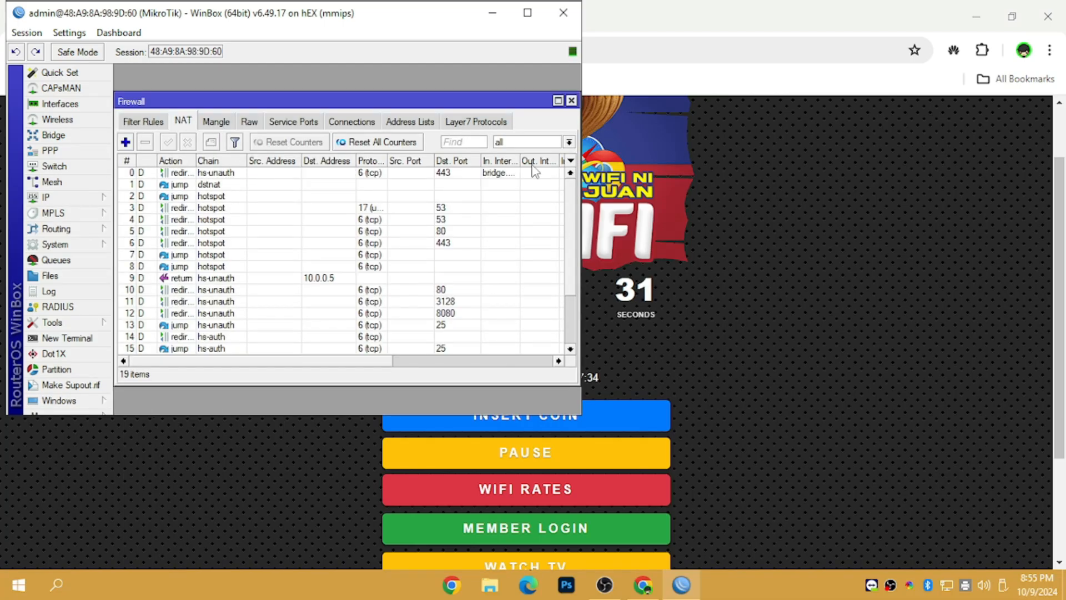
drag(572, 211, 585, 286)
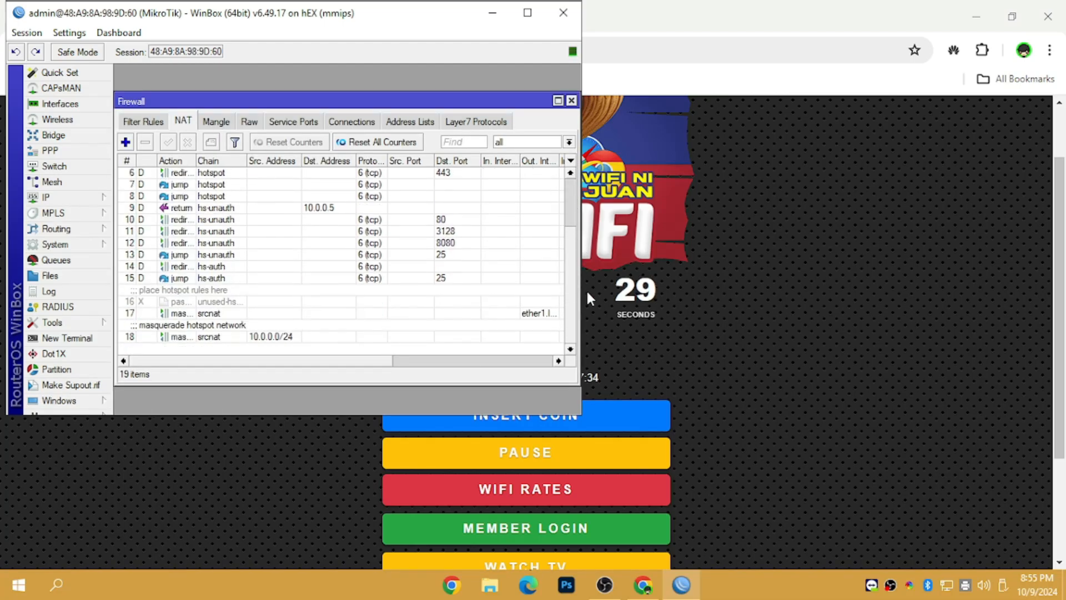
click(534, 314)
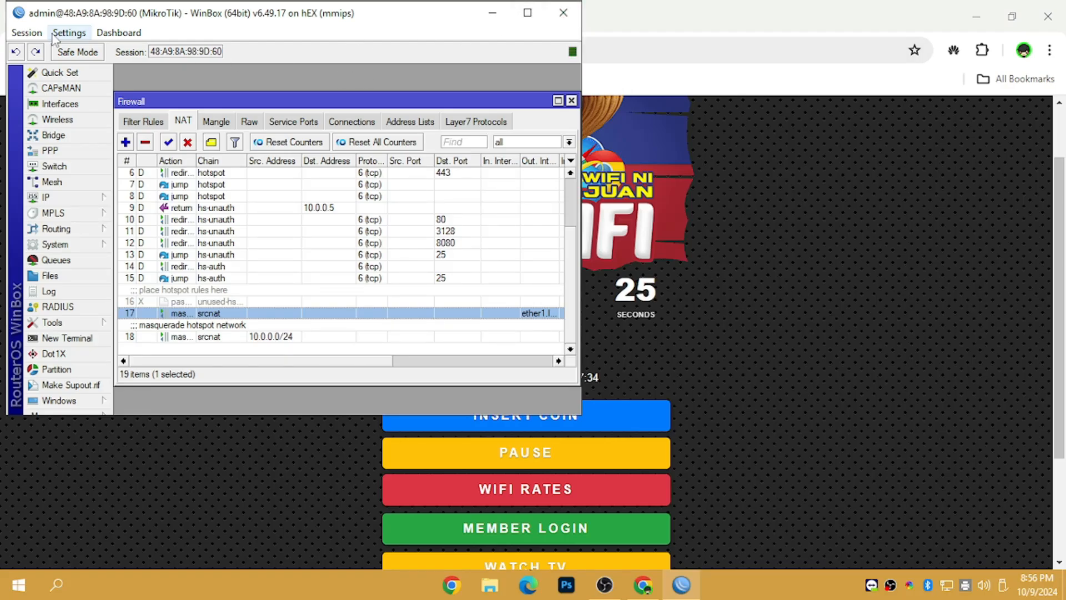
click(26, 33)
click(39, 169)
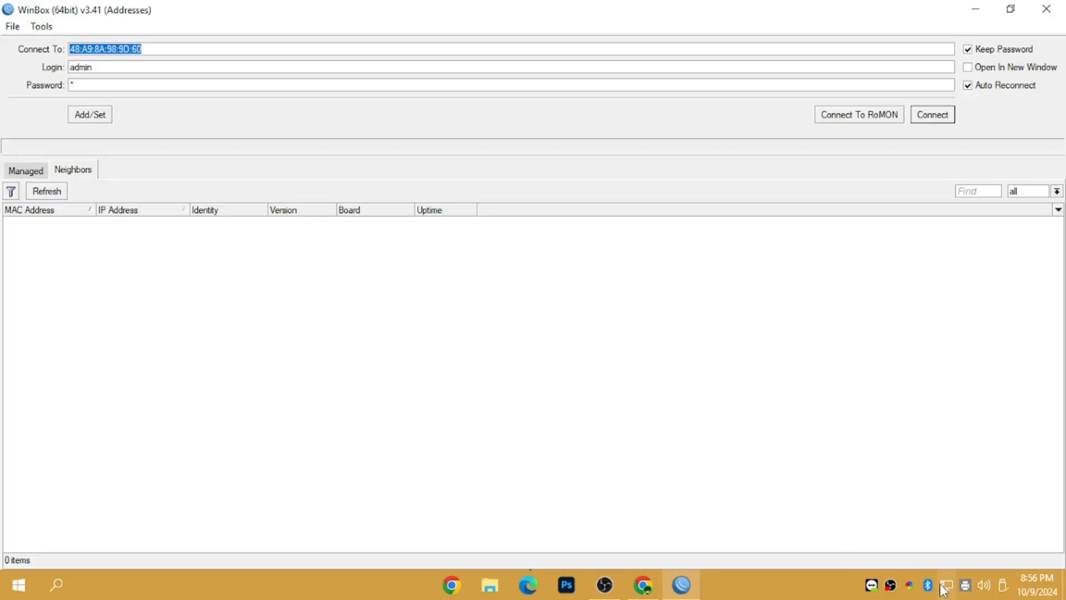
click(642, 584)
click(92, 7)
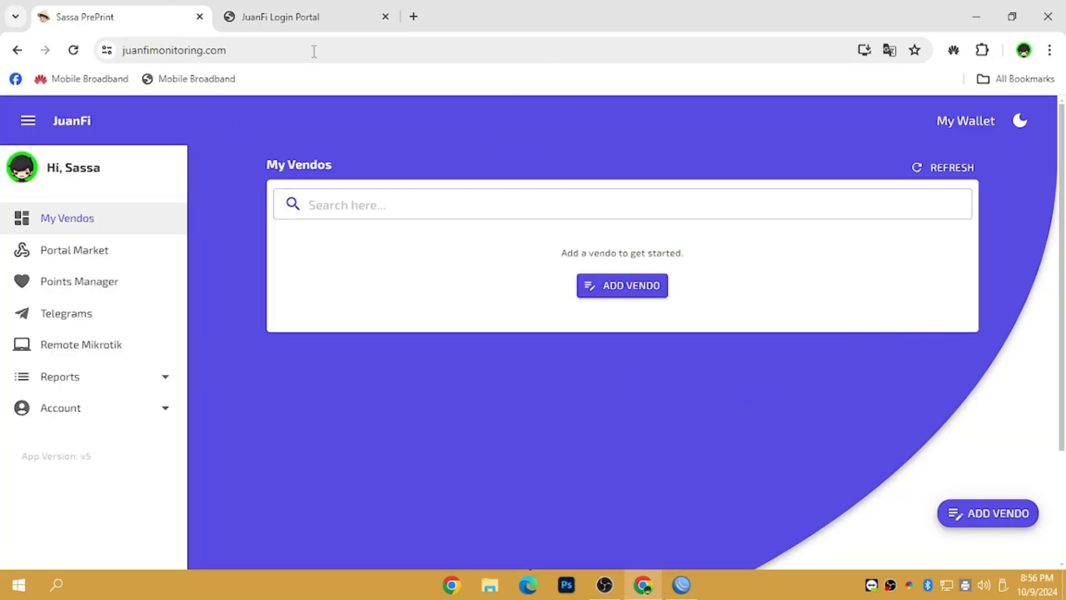
click(286, 16)
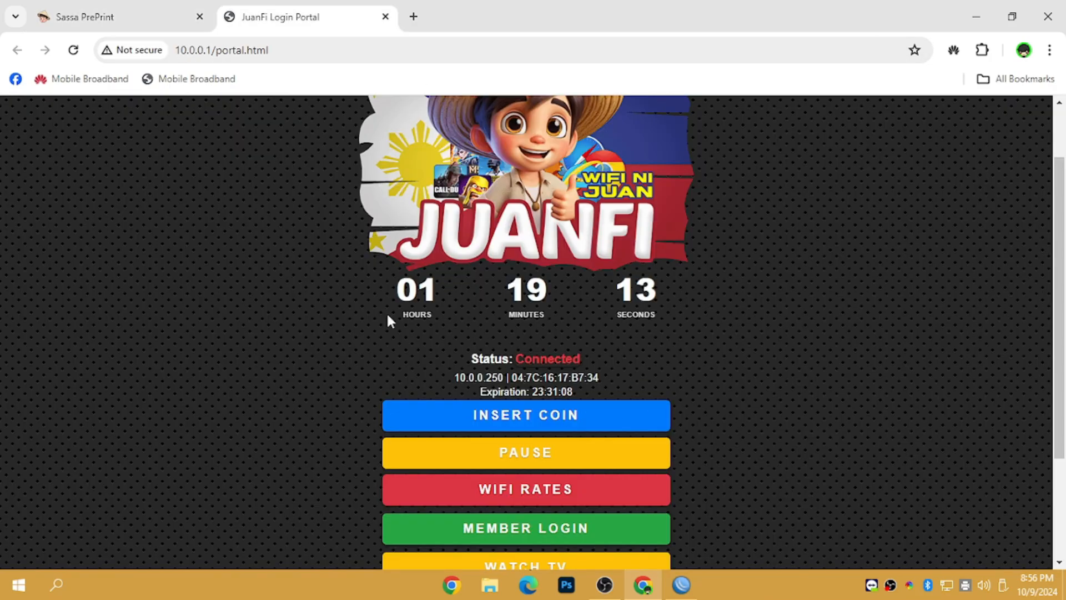
click(161, 19)
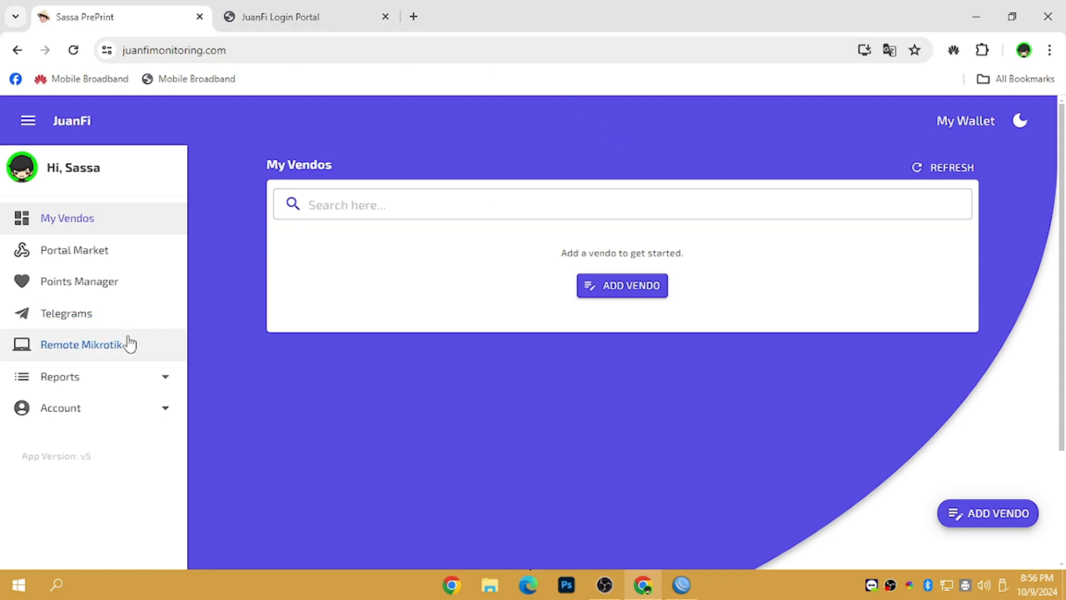
click(105, 344)
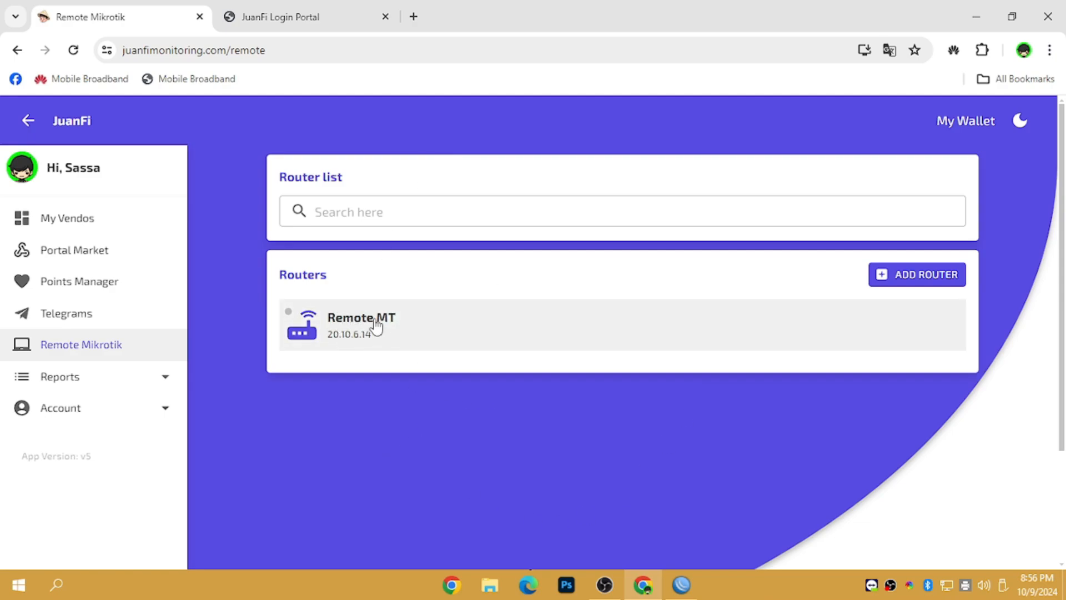
click(924, 276)
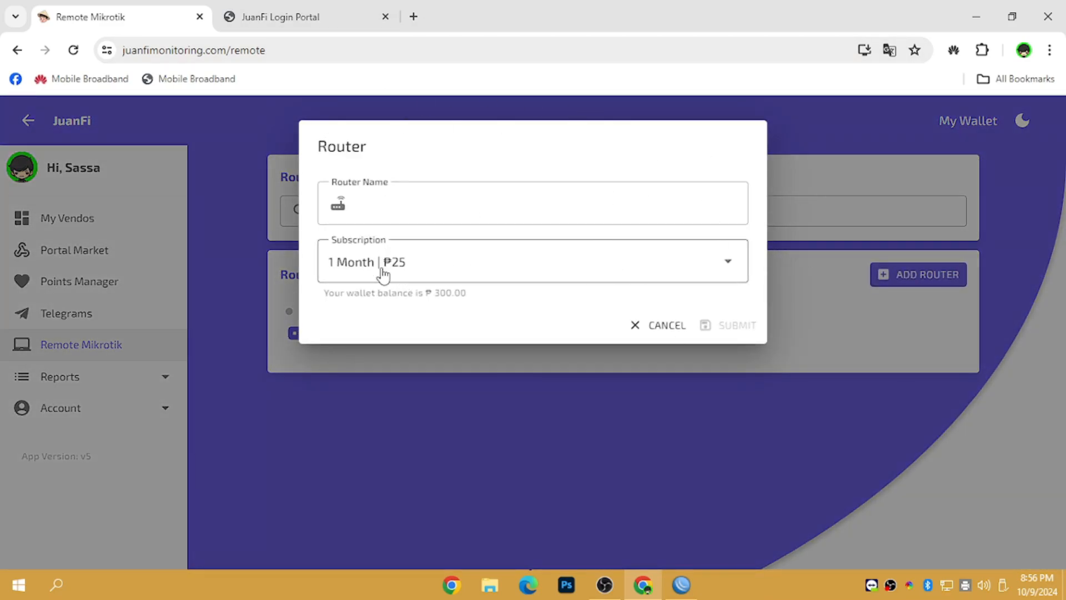
click(409, 269)
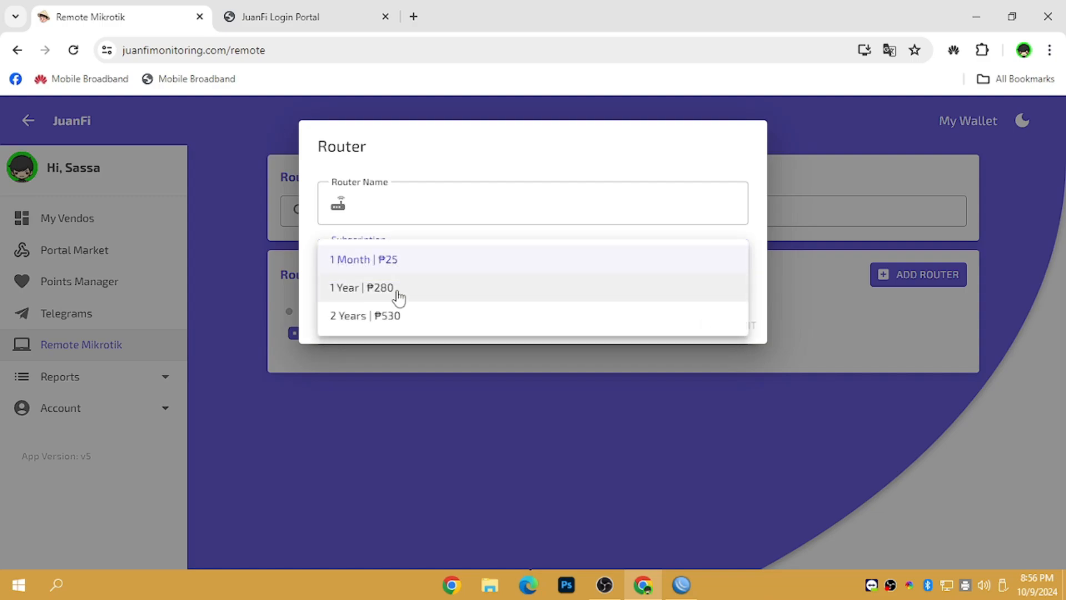
click(398, 298)
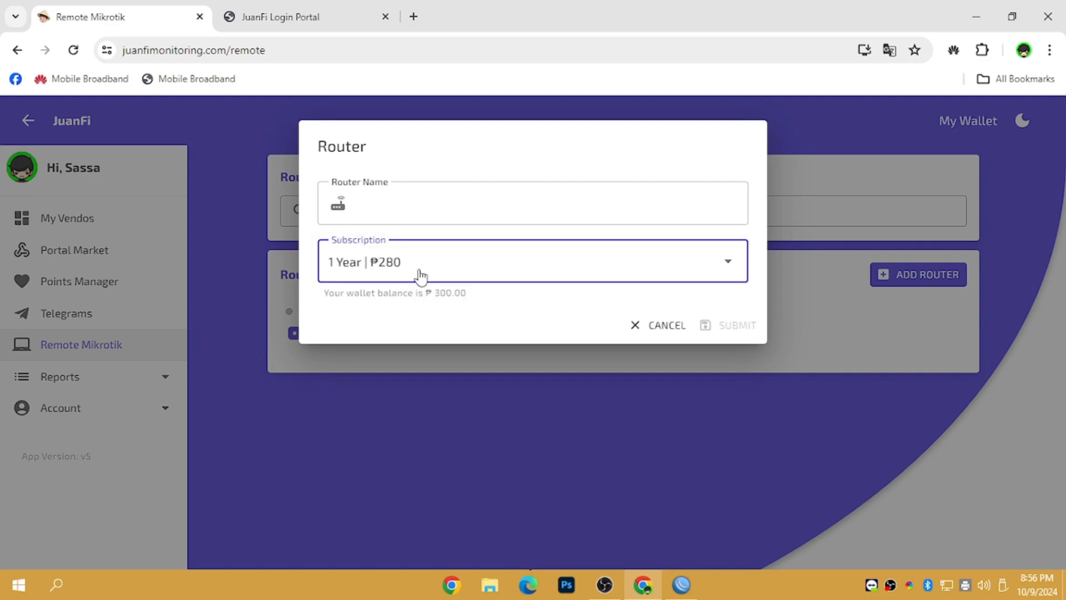
click(420, 276)
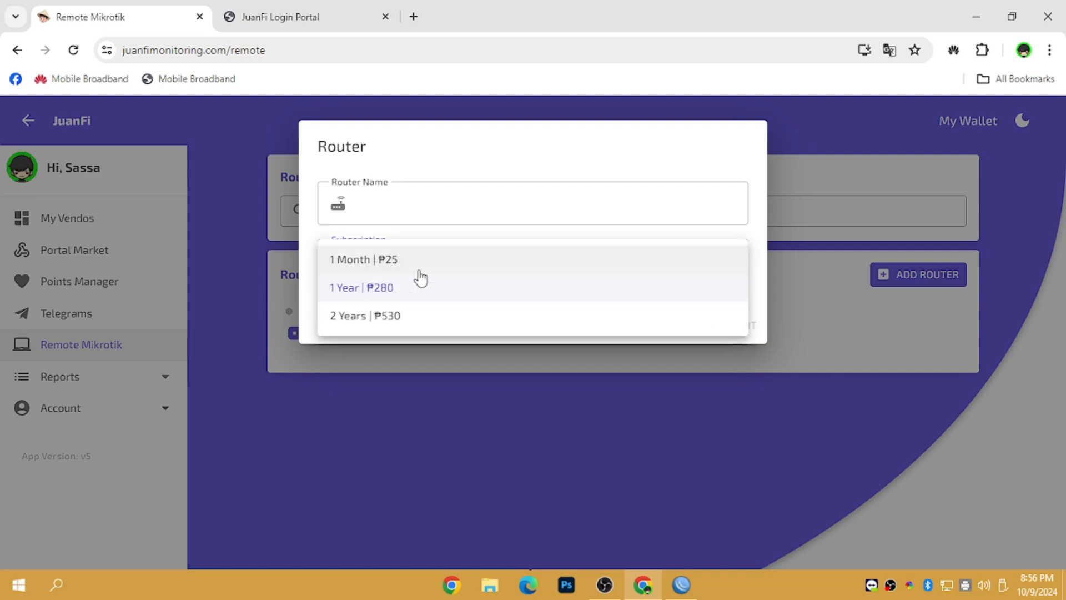
click(409, 316)
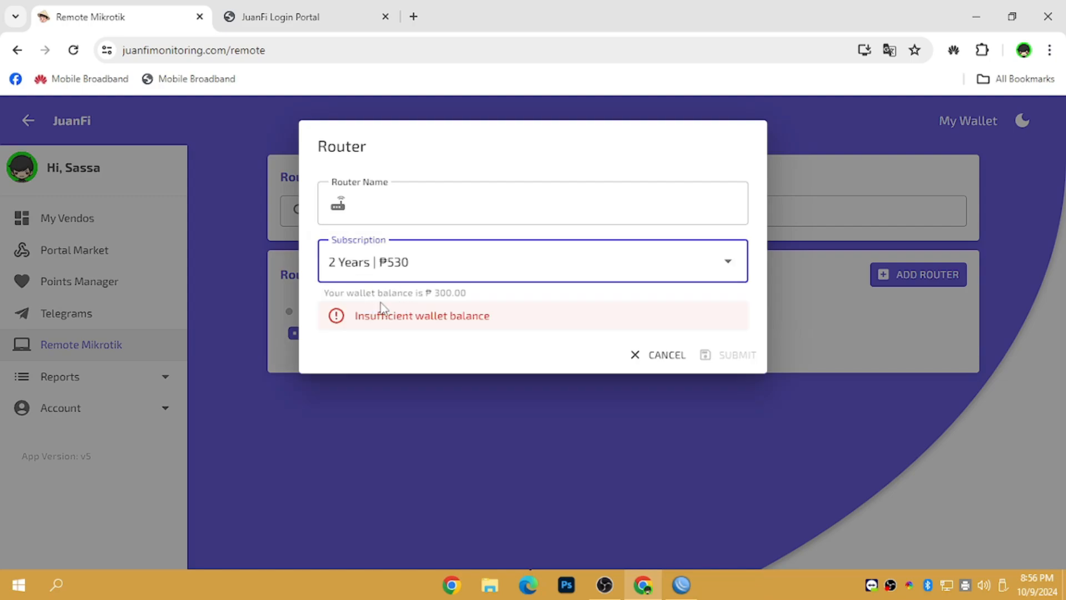
click(646, 360)
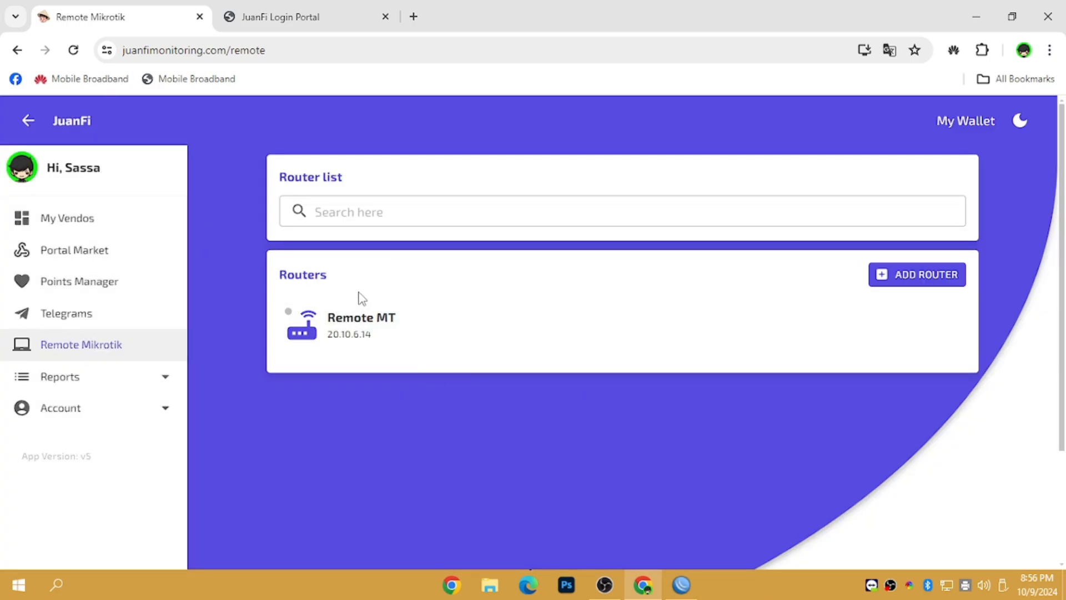
click(116, 227)
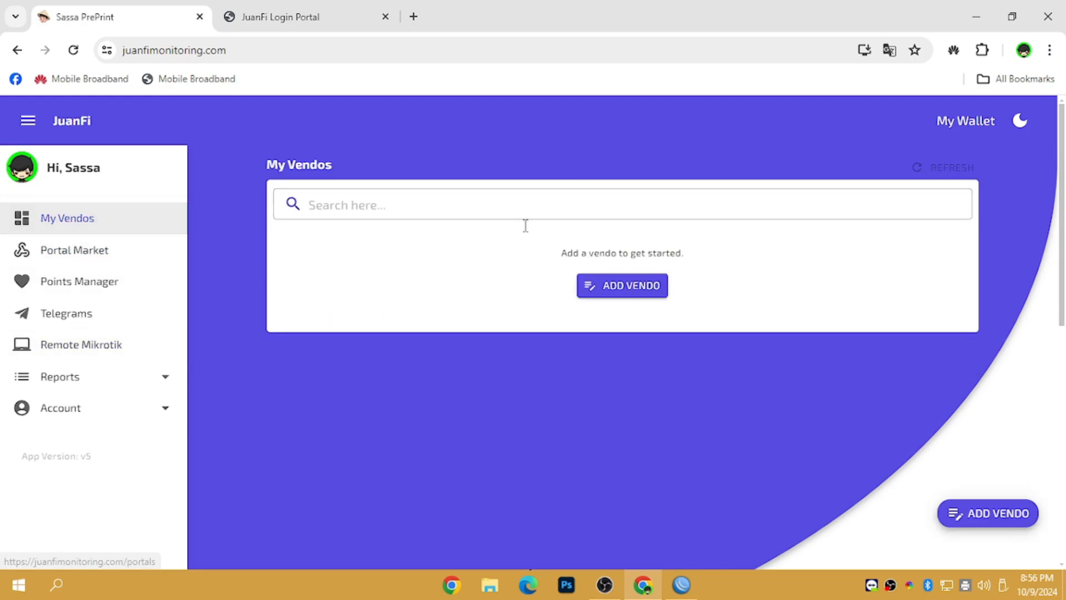
Step: Open the Remote MT router's details in Remote Mikrotik, keeping JuanFi (Port 110) as the port
click(108, 347)
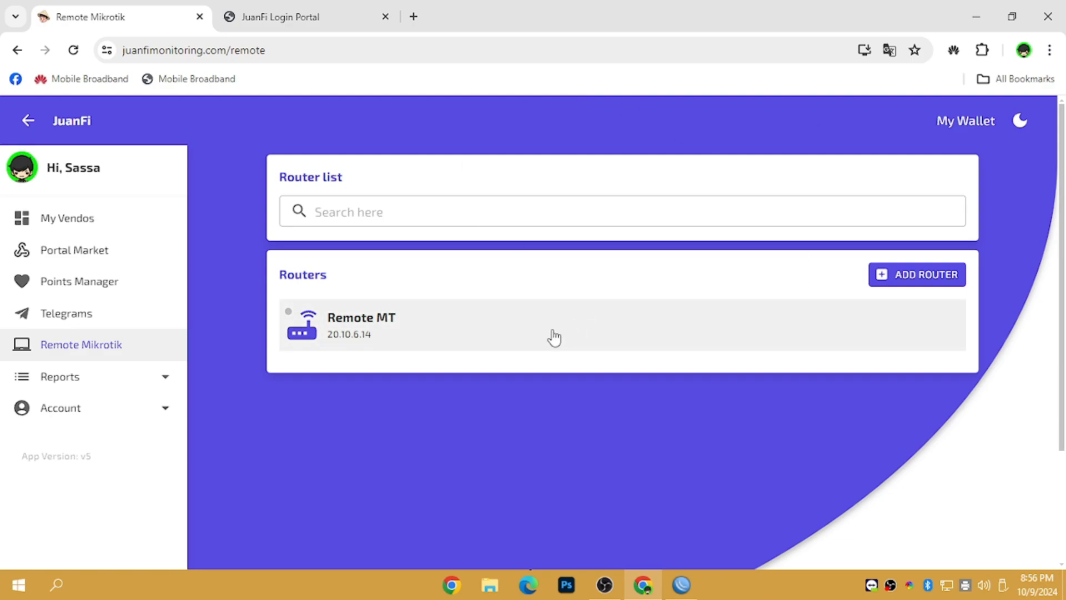
click(366, 334)
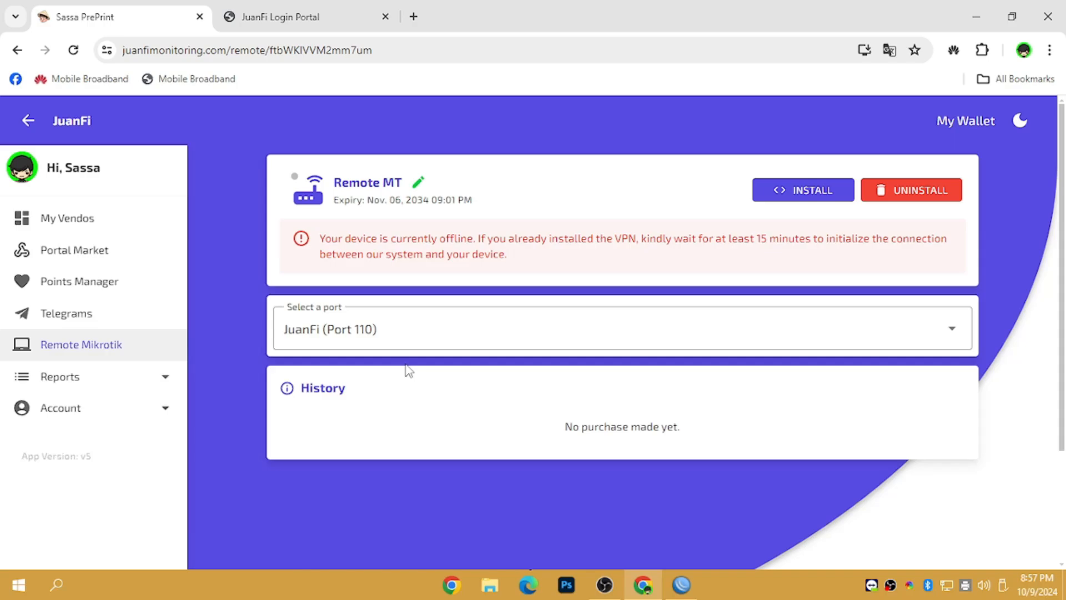
click(359, 333)
click(336, 332)
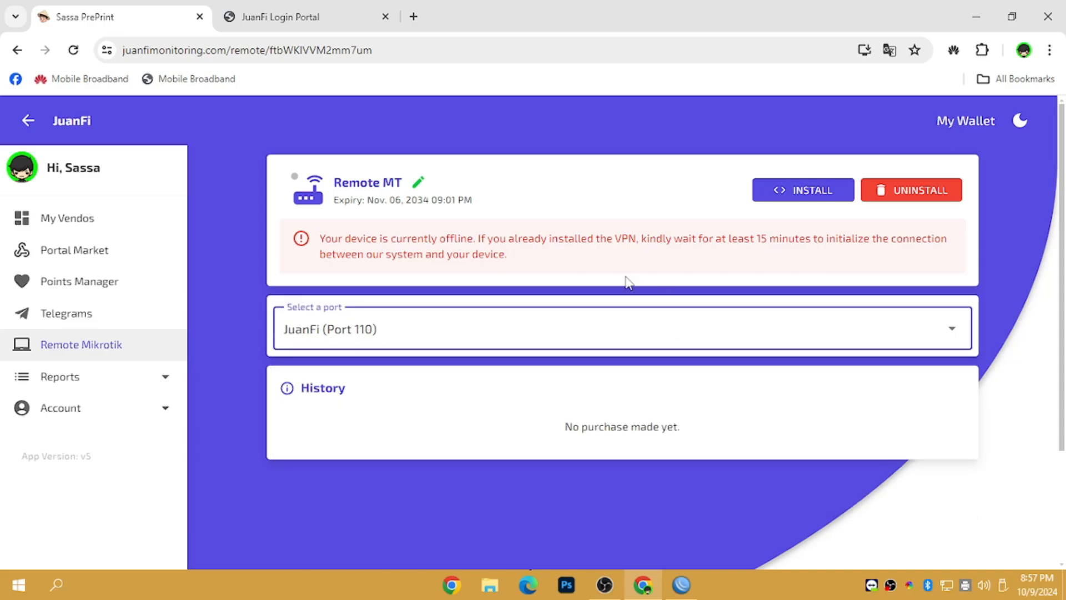
Step: Copy the Remote MT VPN installer script, dismiss the installer, and bring WinBox's login window forward
click(797, 190)
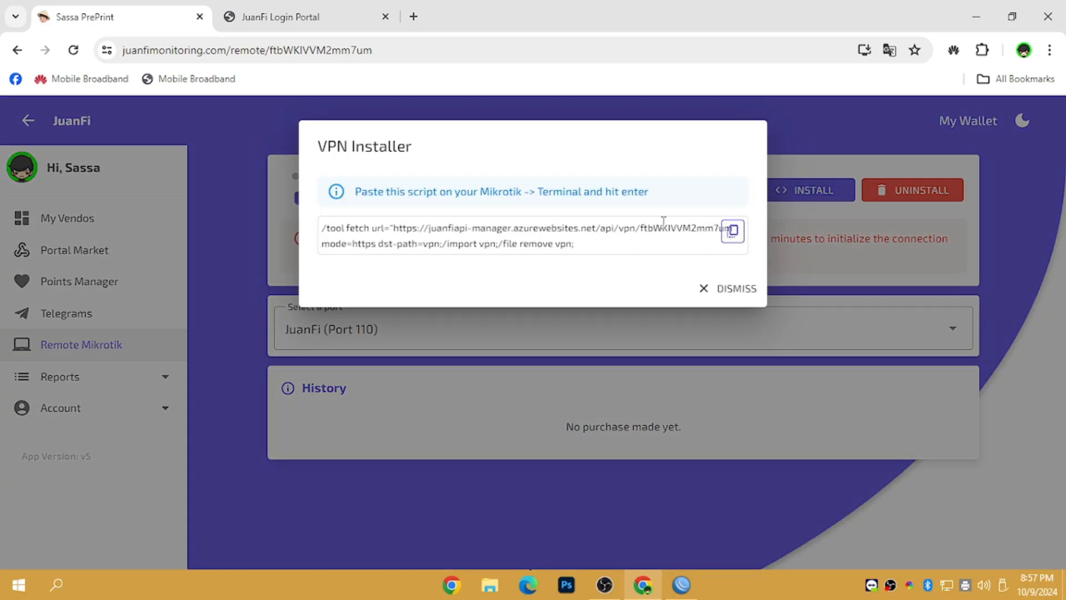
click(736, 236)
click(736, 288)
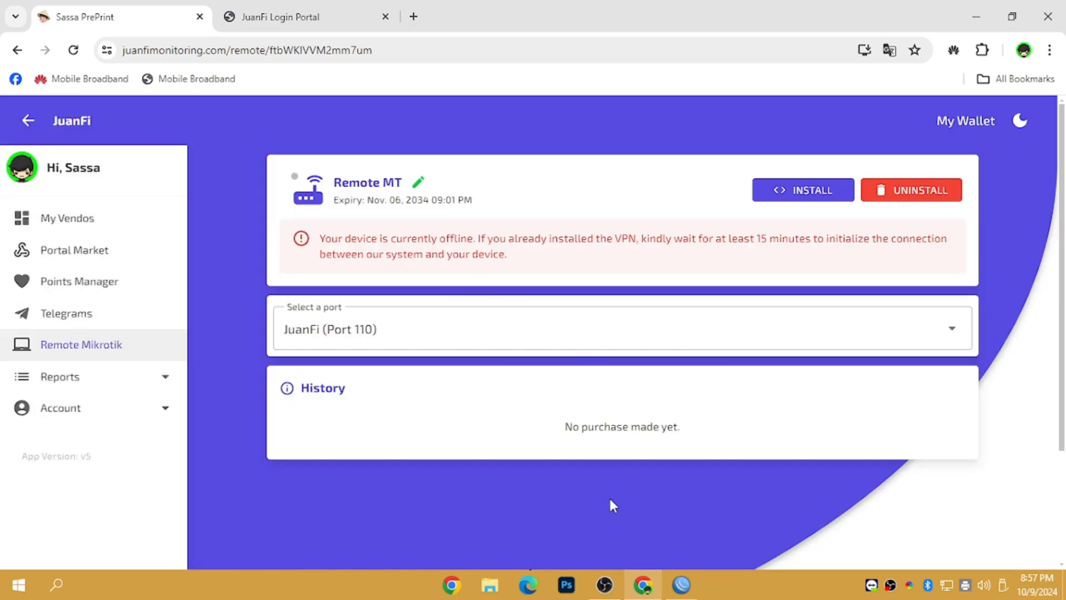
click(681, 585)
Step: Connect to the router at 10.0.0.1, open a New Terminal, and paste the copied script
click(129, 223)
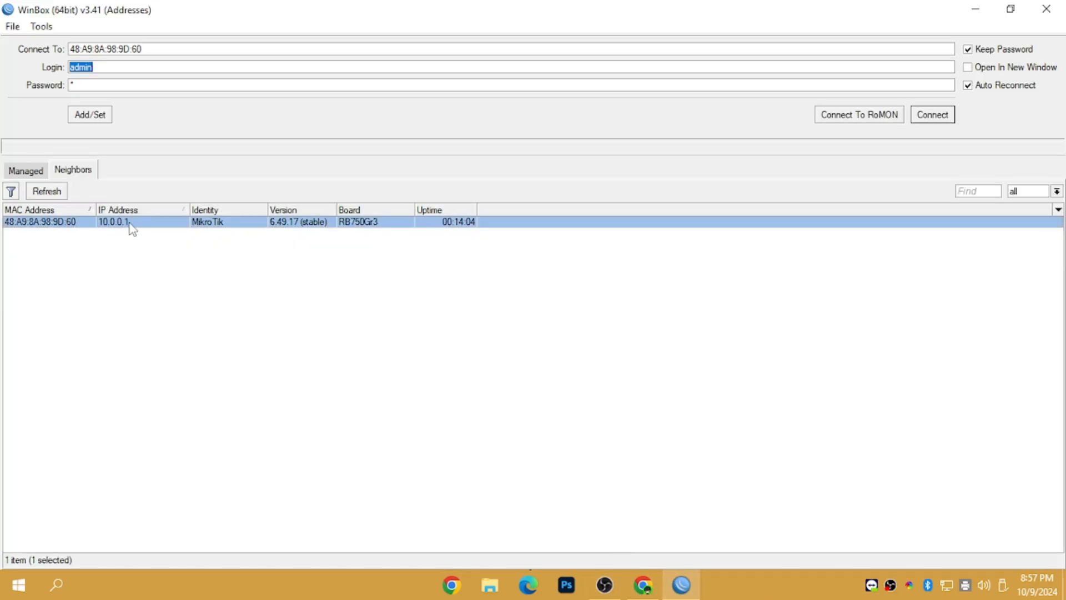
click(924, 116)
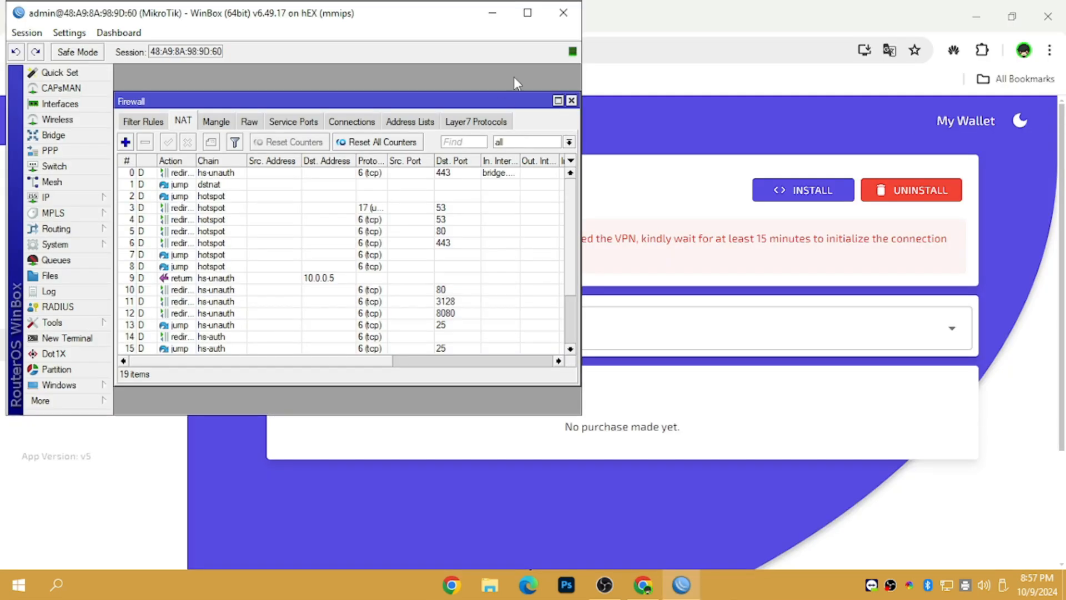
click(527, 12)
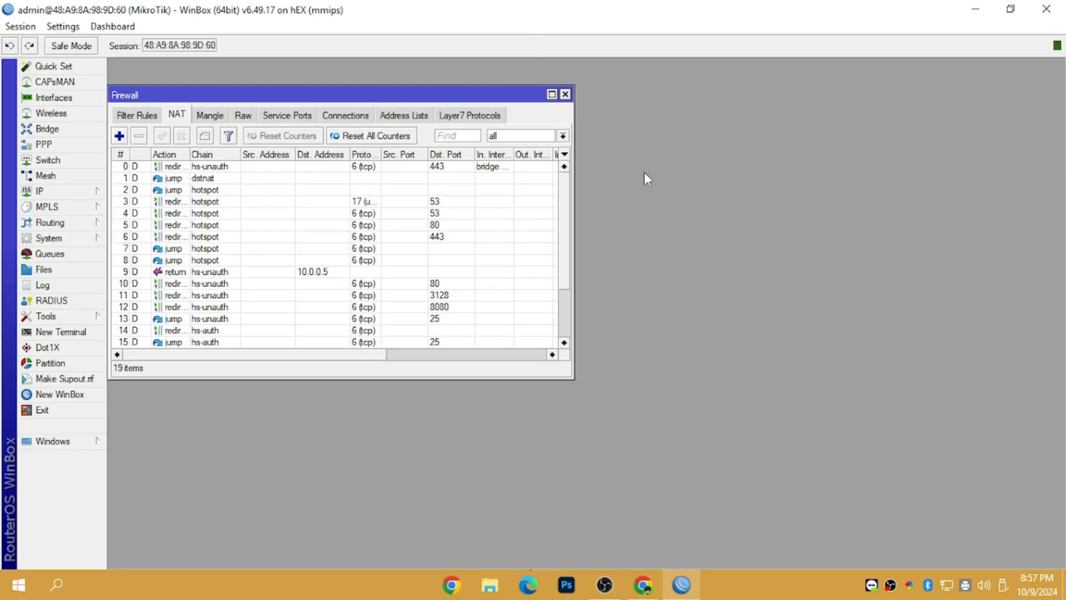
click(565, 95)
click(99, 332)
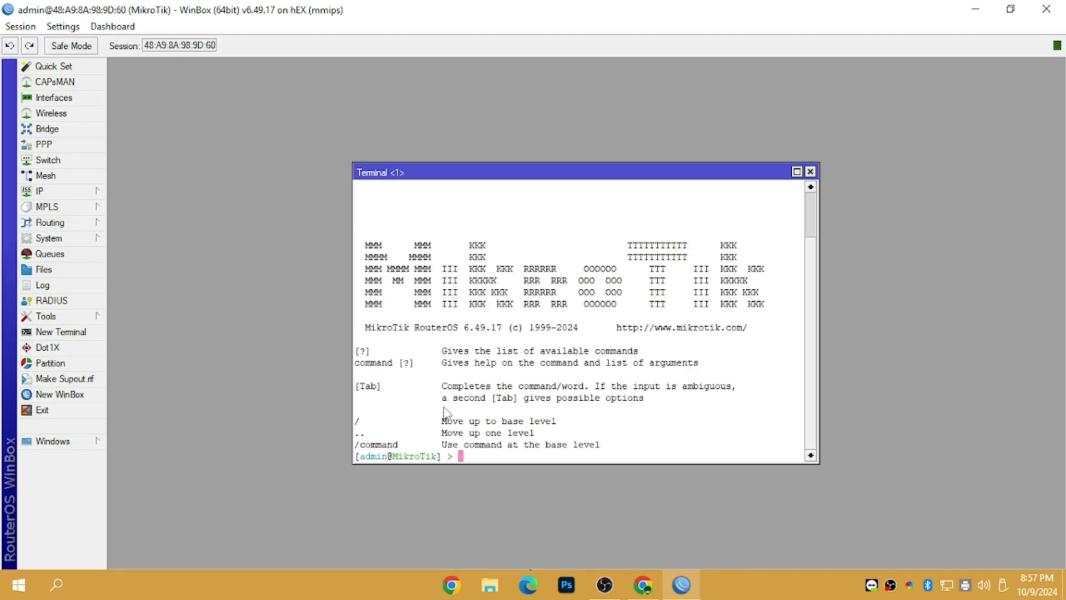
right_click(484, 460)
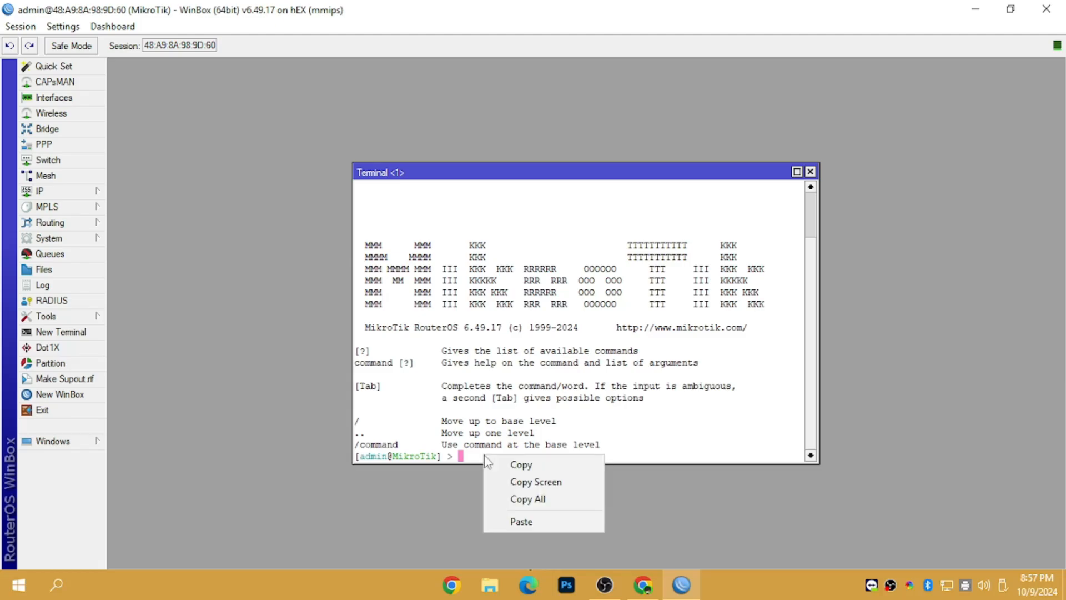
click(512, 525)
Step: Re-copy the Remote MT VPN installer script and run it in the router terminal
click(642, 522)
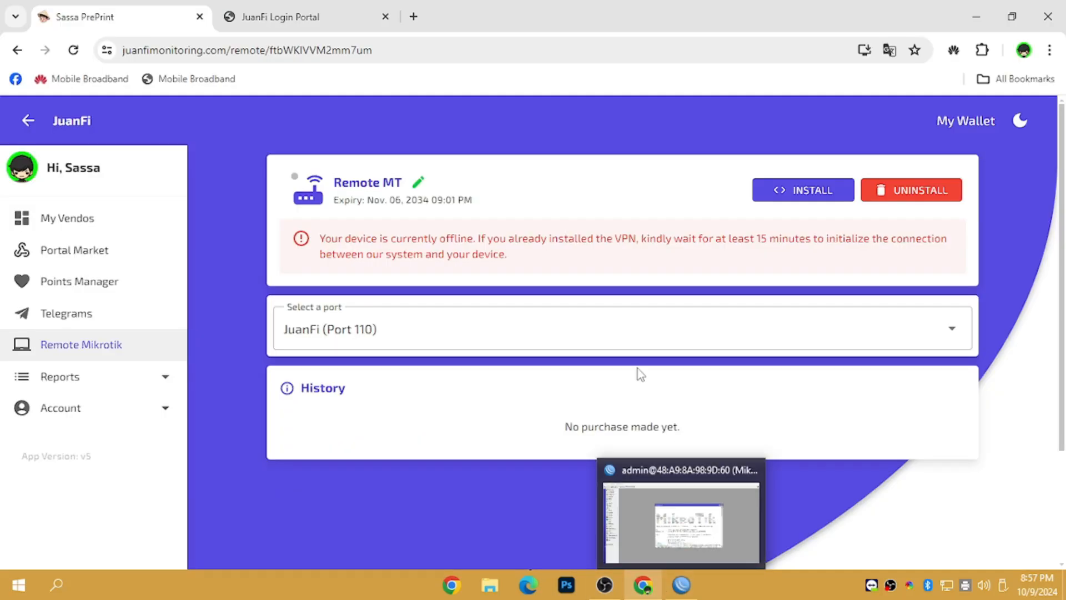
click(777, 207)
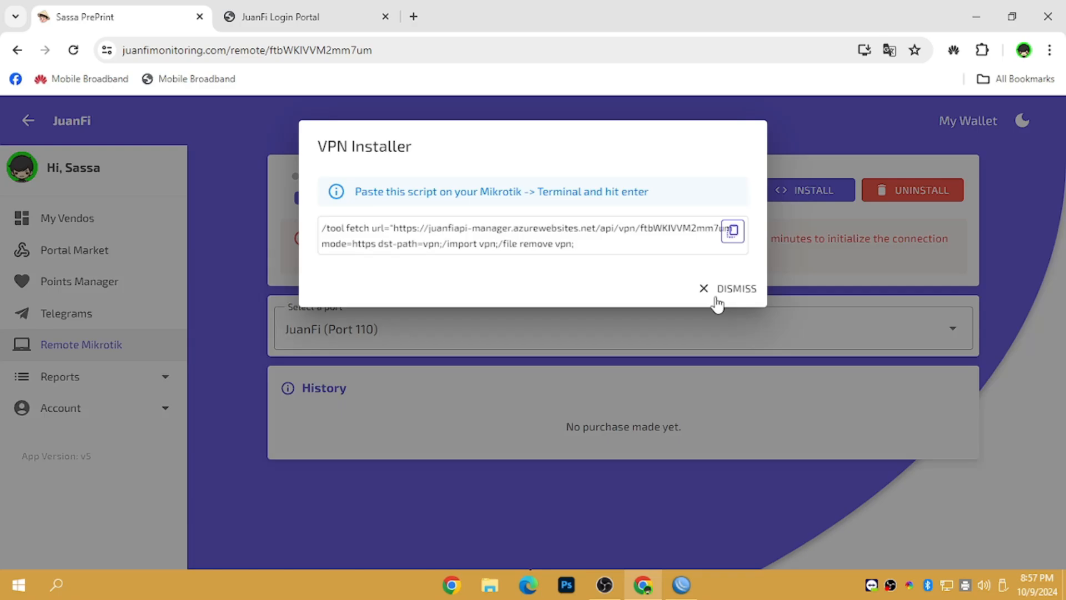
click(741, 241)
click(728, 290)
mouse_move(682, 584)
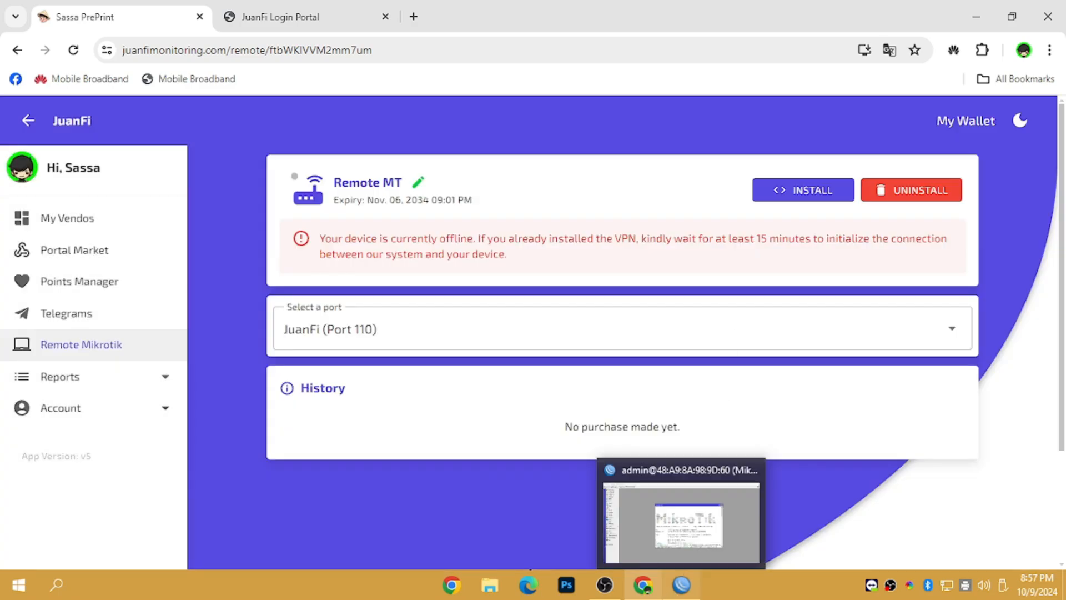
click(651, 508)
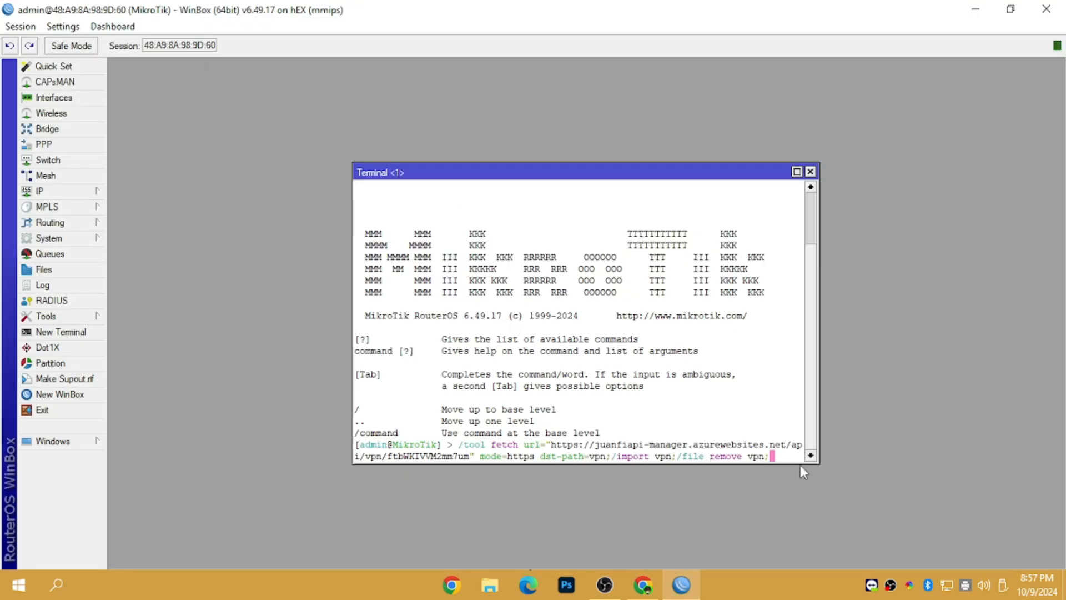
key(Return)
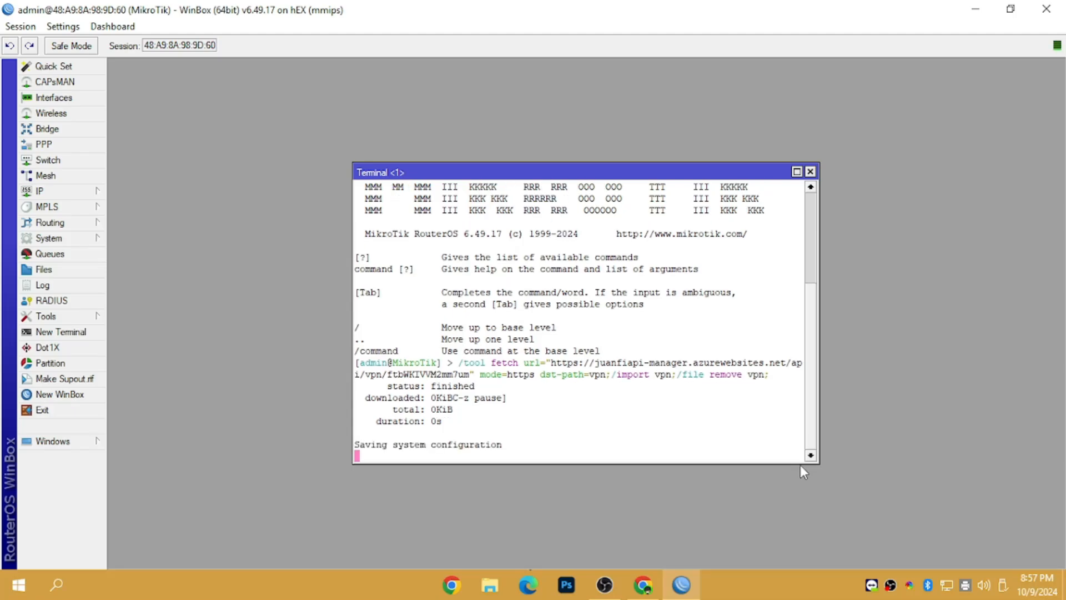
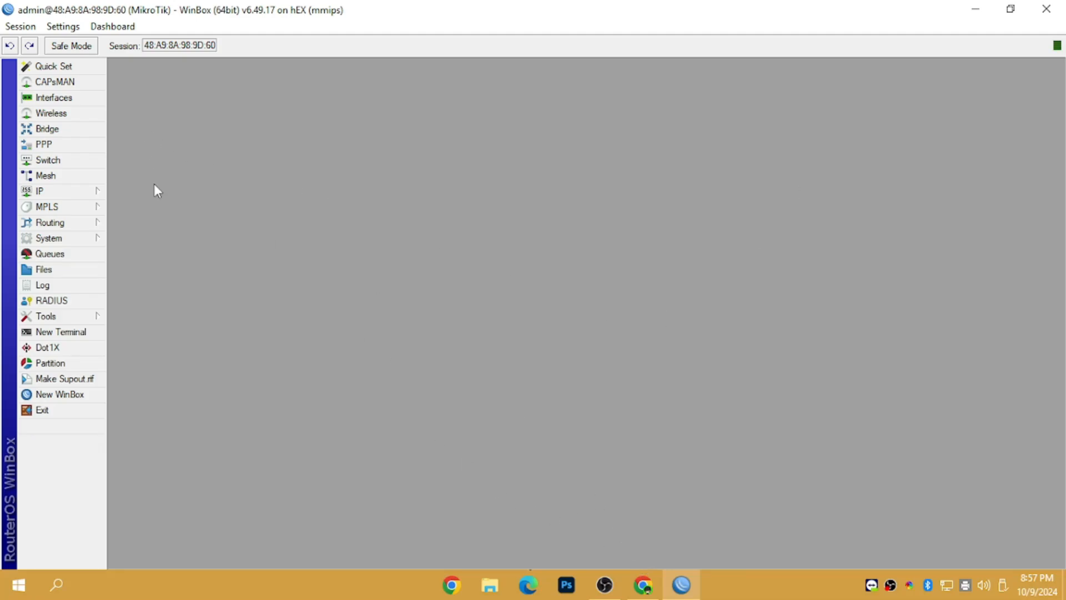
Step: Add a vendo named SASSAVENDO under My Vendos in JuanFi Monitoring and save it
click(681, 584)
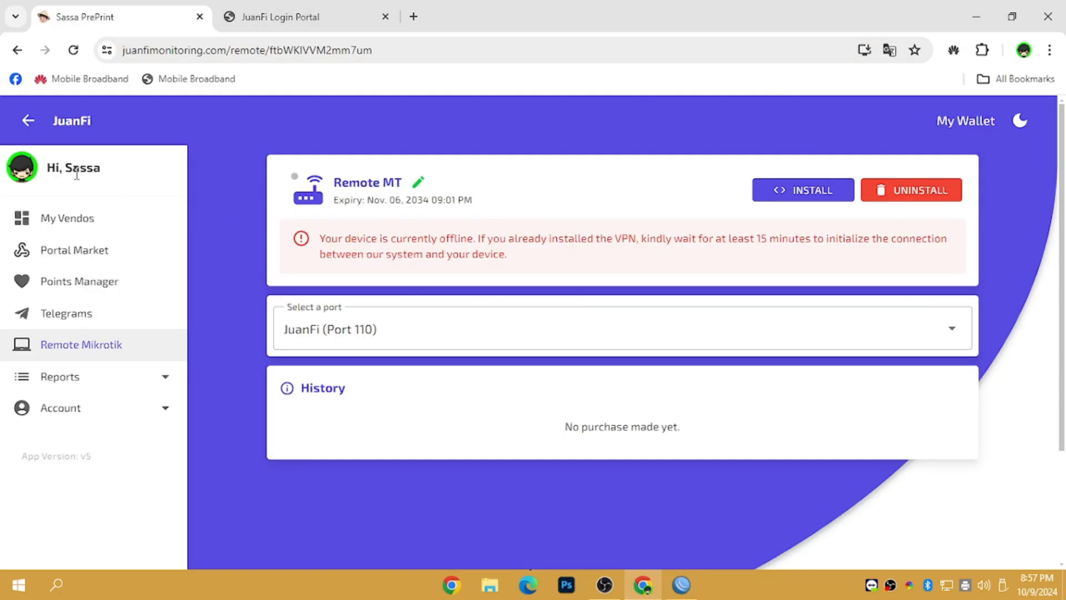
click(84, 220)
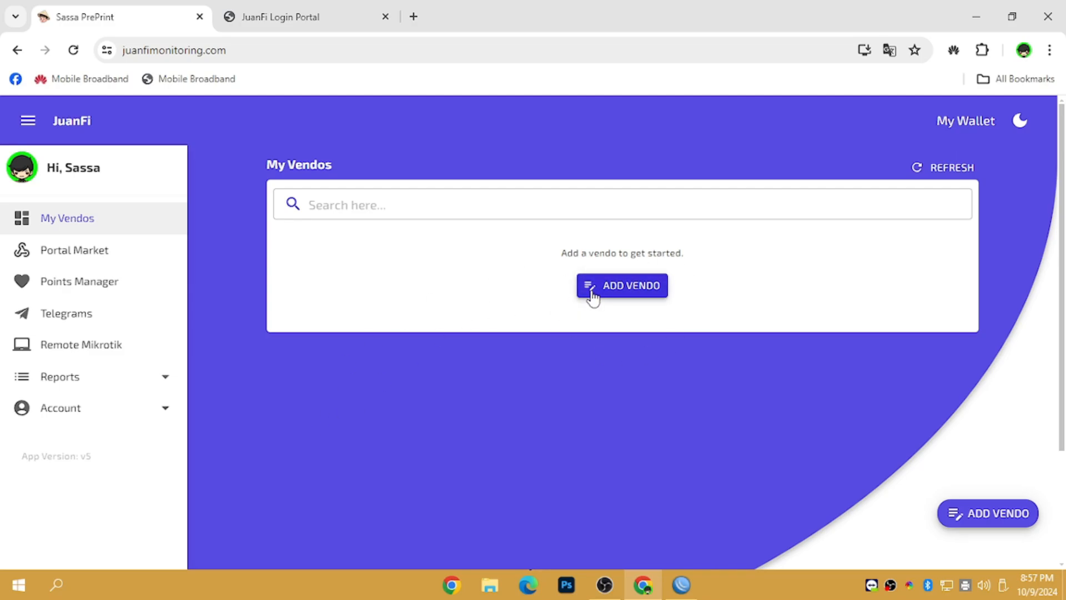
click(633, 285)
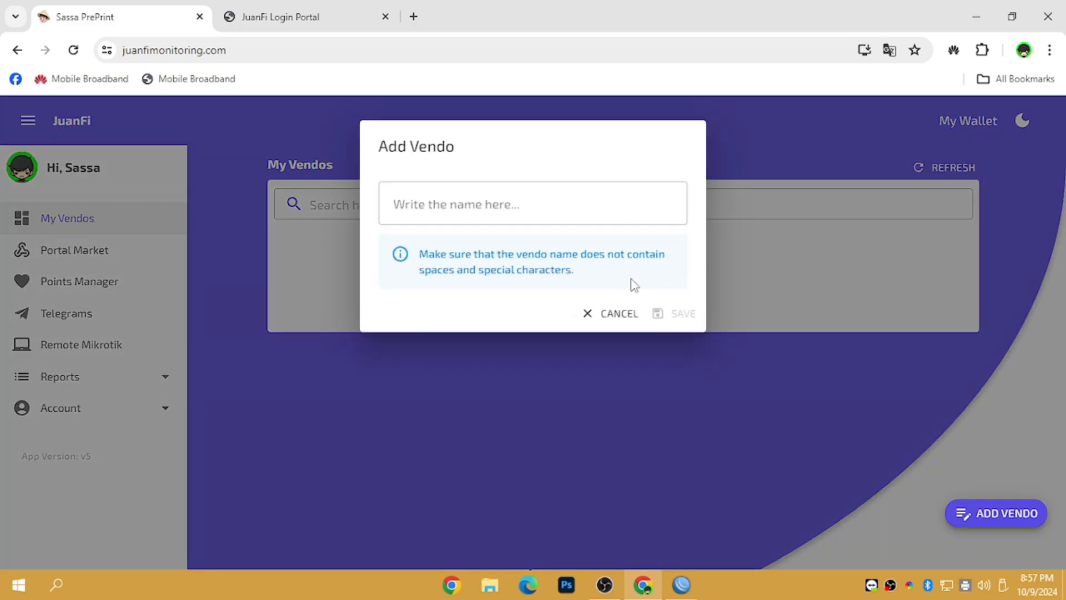
click(490, 211)
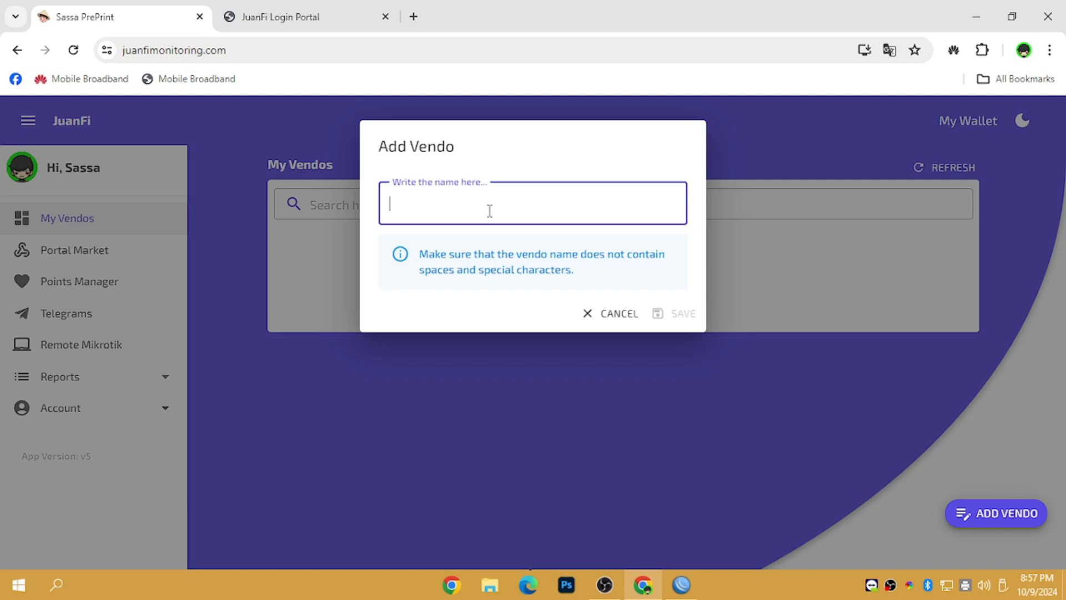
text(SASSA VENDO)
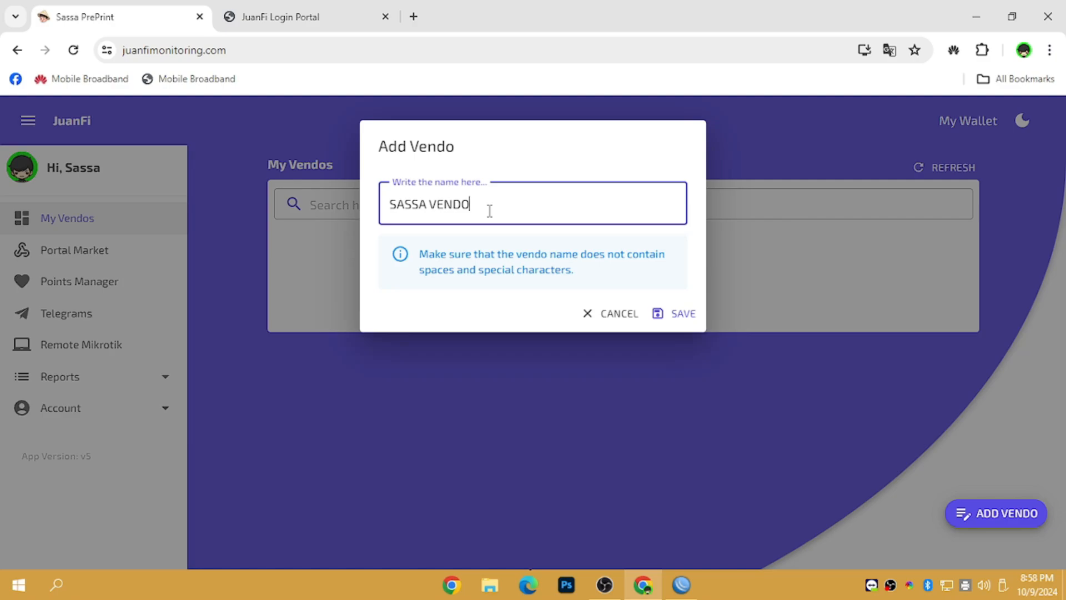
click(675, 314)
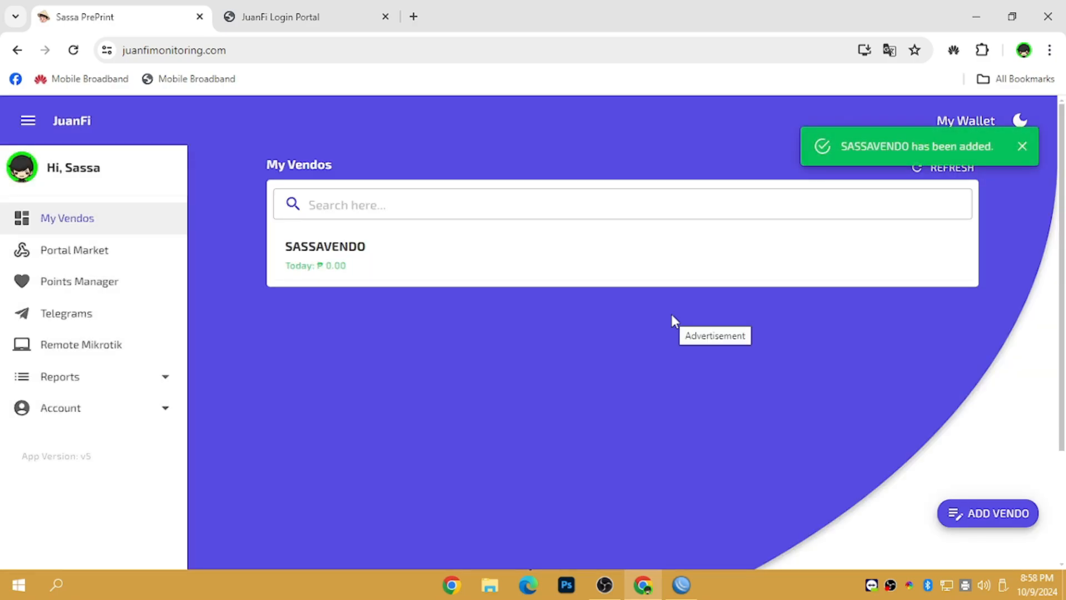
Step: Open SASSAVENDO's Local IP Address settings, pick Remote MT as the Mikrotik device, then cancel
click(340, 266)
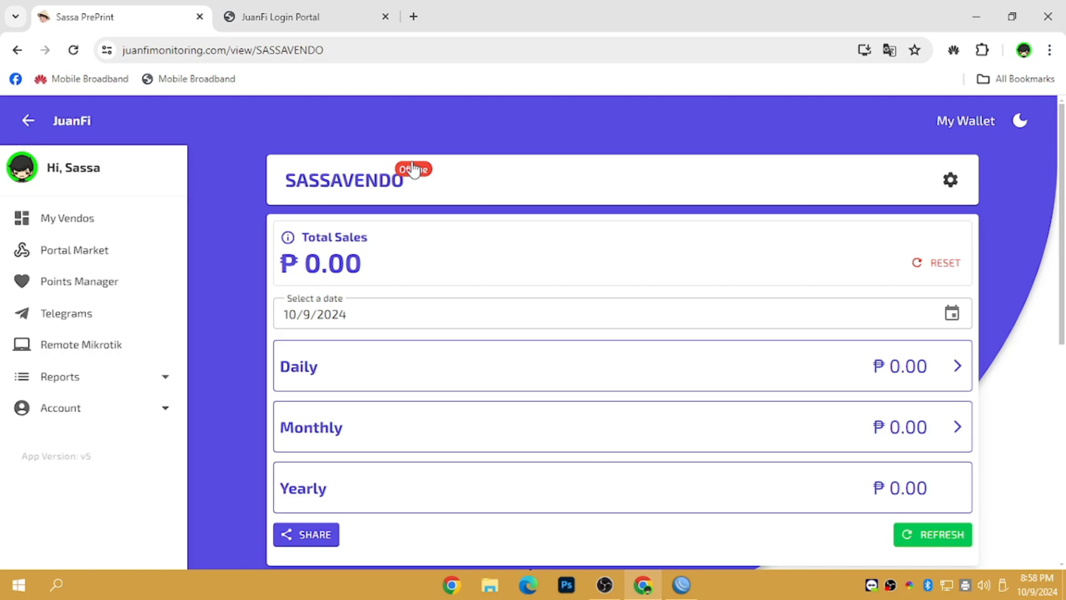
click(950, 179)
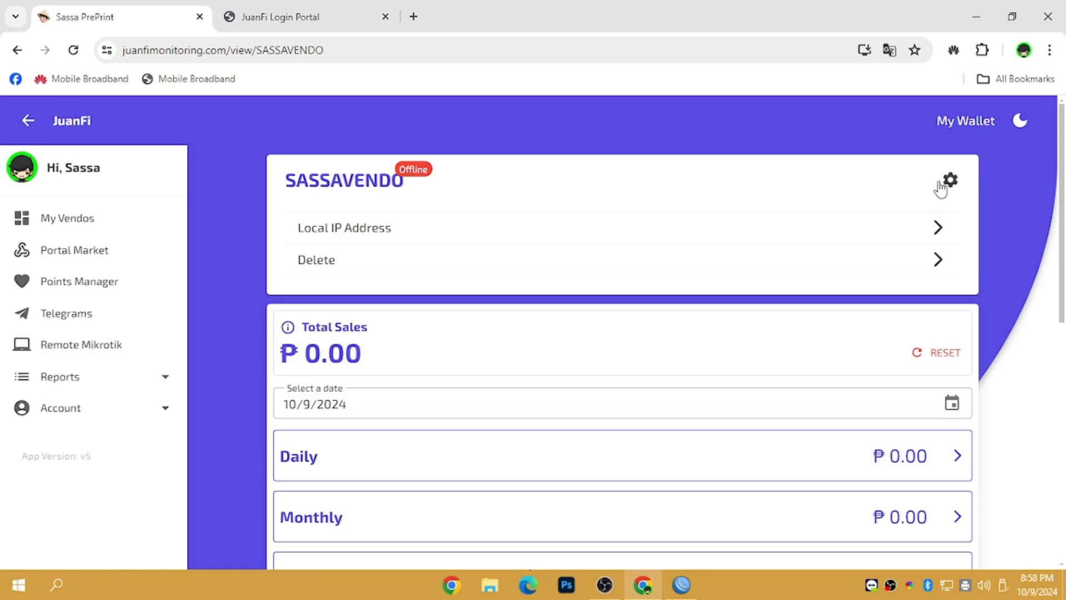
click(951, 180)
click(951, 180)
click(427, 229)
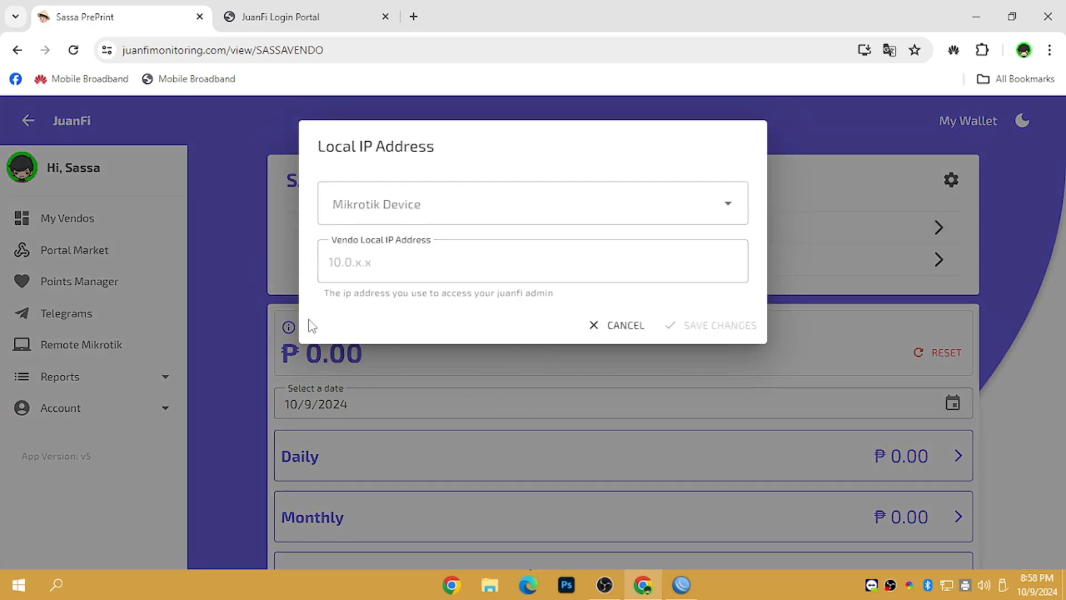
click(364, 216)
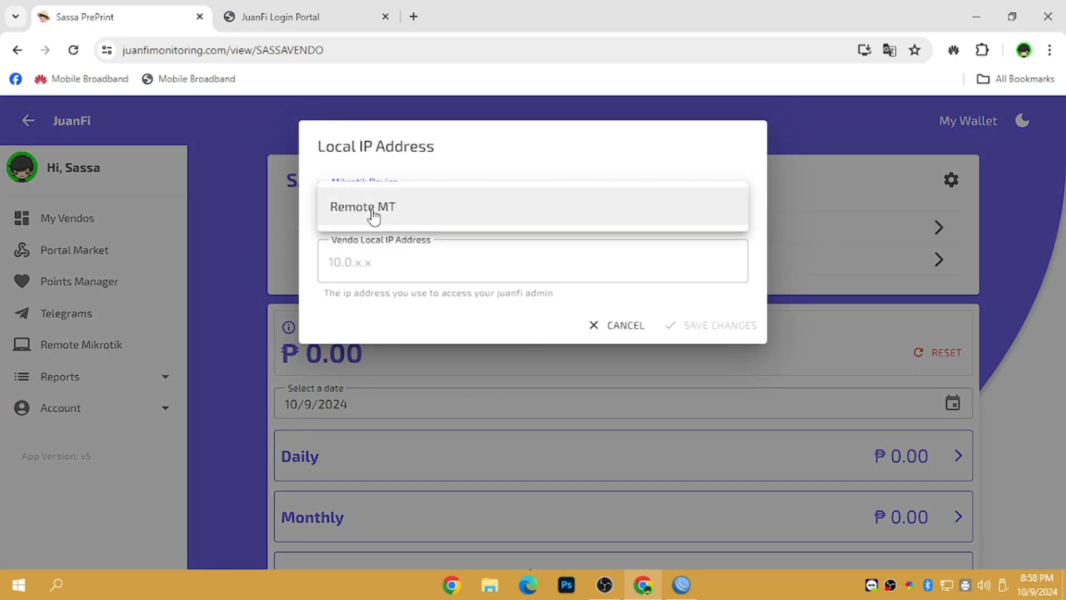
click(348, 211)
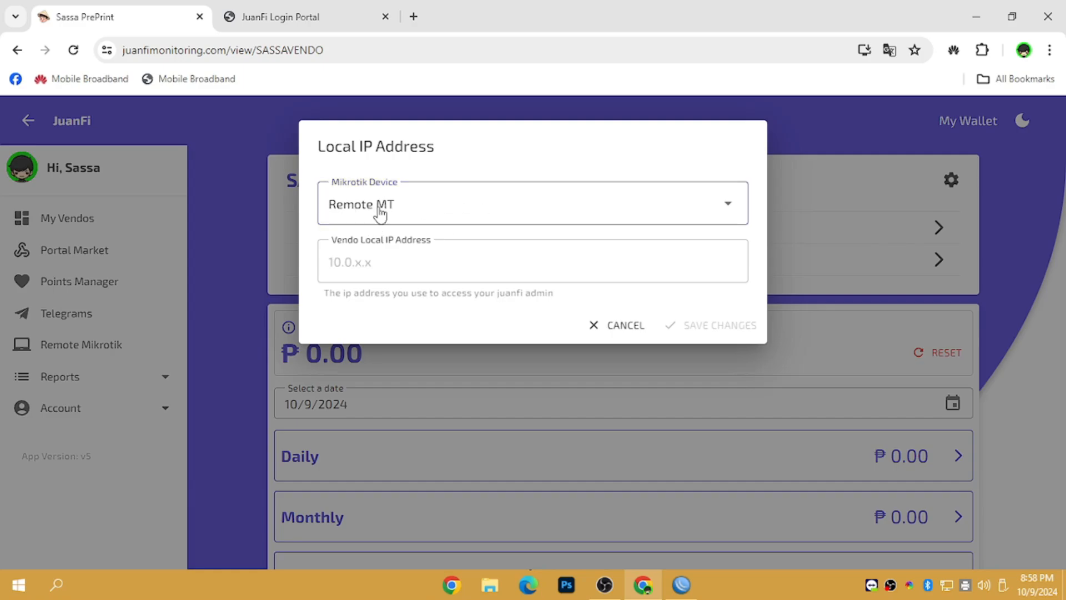
click(615, 327)
Step: Reopen SASSAVENDO's Local IP Address settings with Remote MT selected, then bring up WinBox's IP menu
click(98, 345)
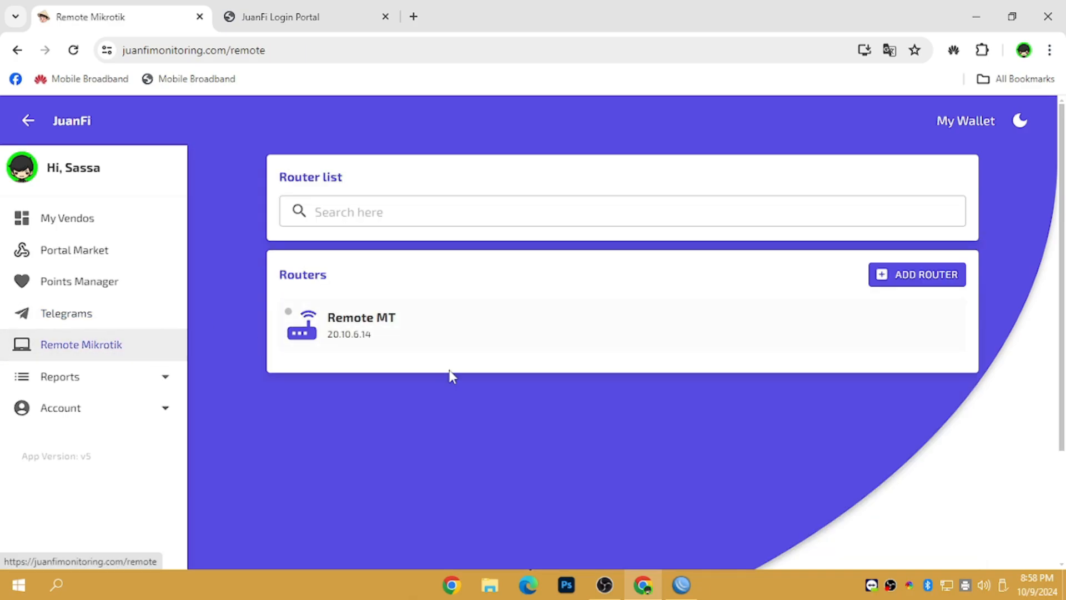
click(86, 225)
click(507, 261)
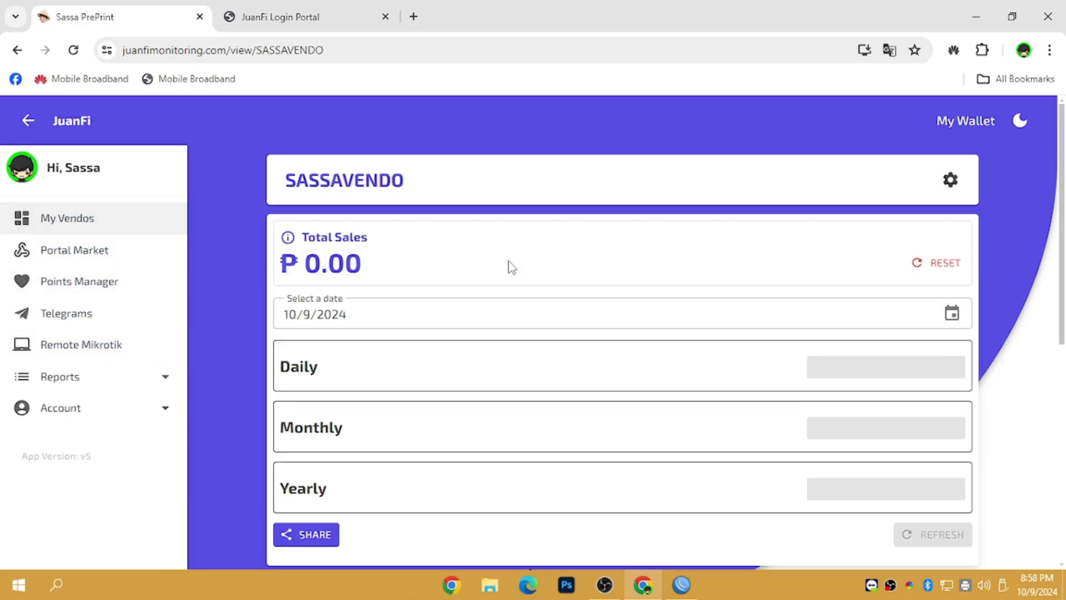
click(949, 180)
click(444, 228)
click(475, 207)
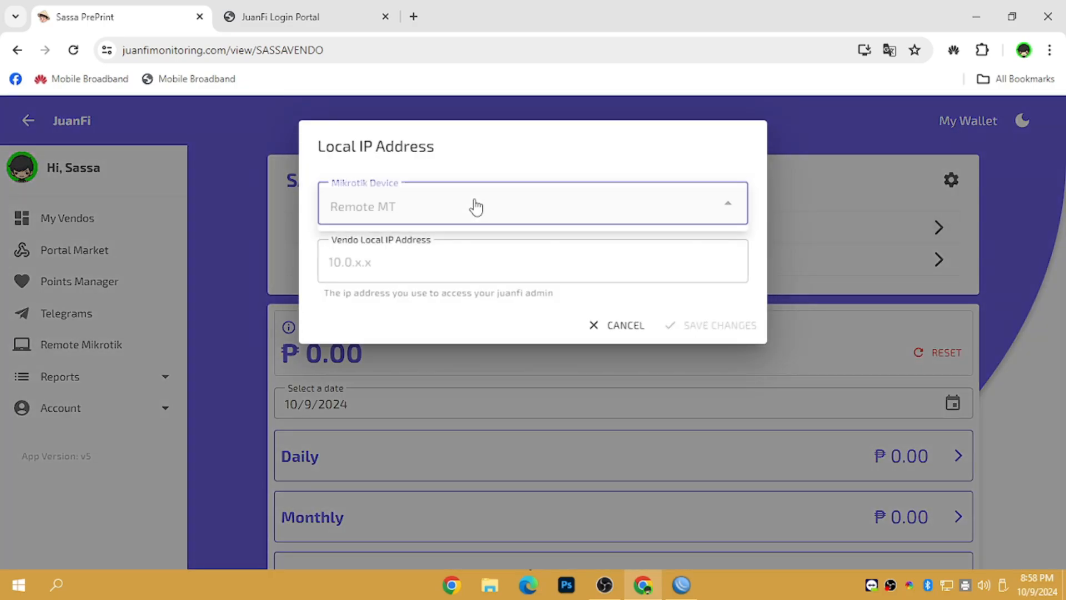
click(369, 213)
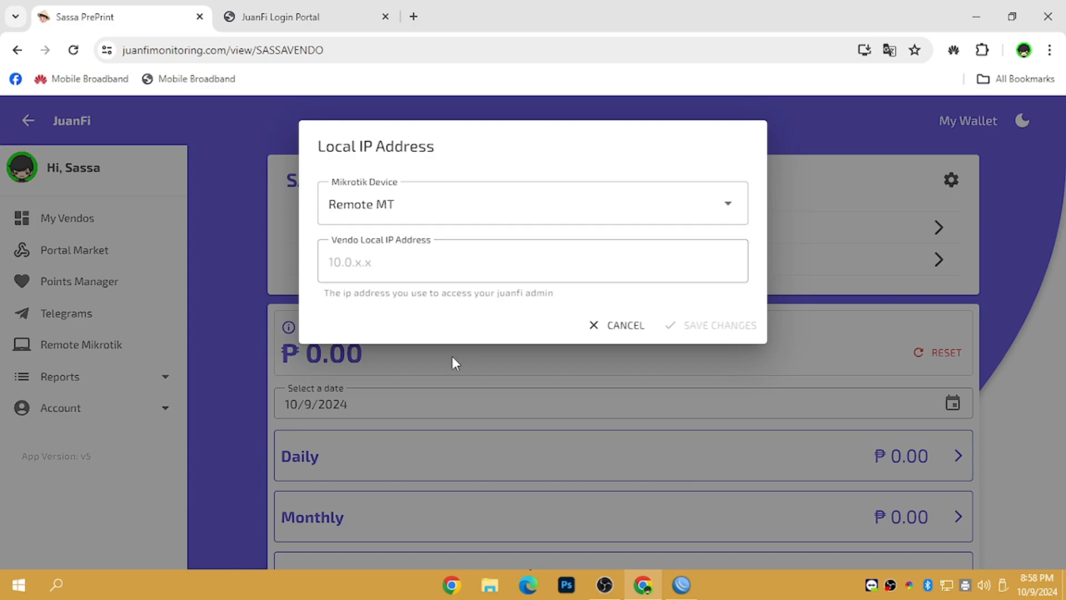
click(691, 590)
click(96, 194)
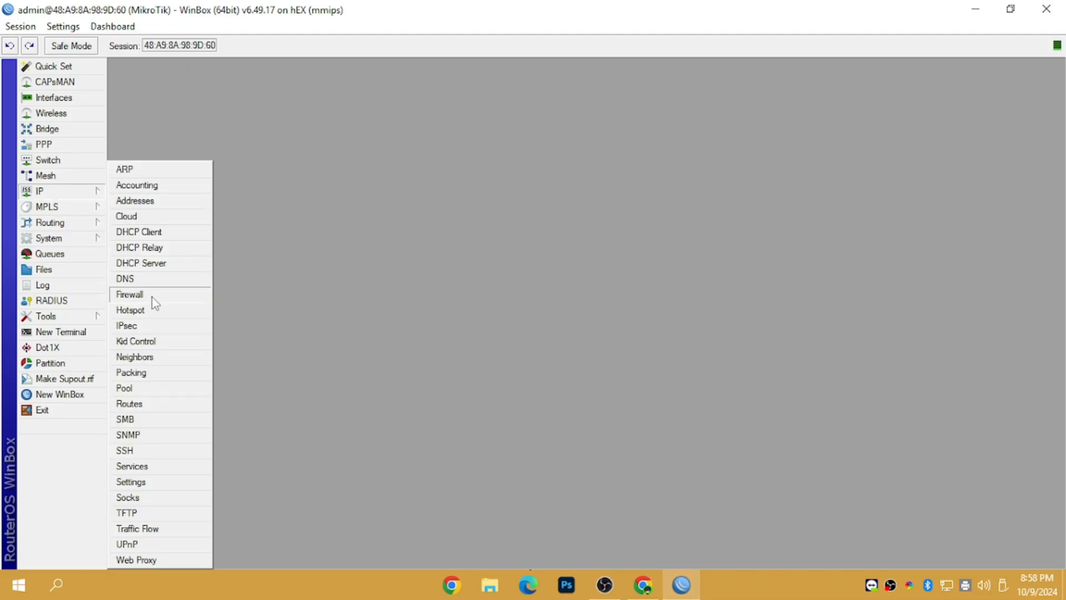
Step: Copy the address 10.0.0.5 from WinBox's Hotspot IP Bindings entry
click(152, 309)
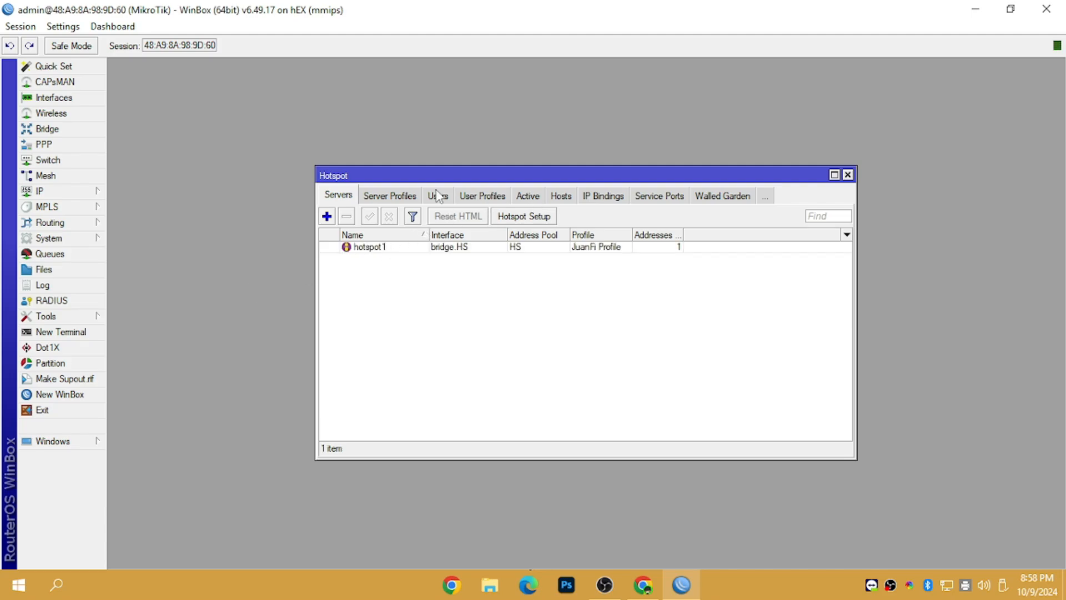
click(590, 198)
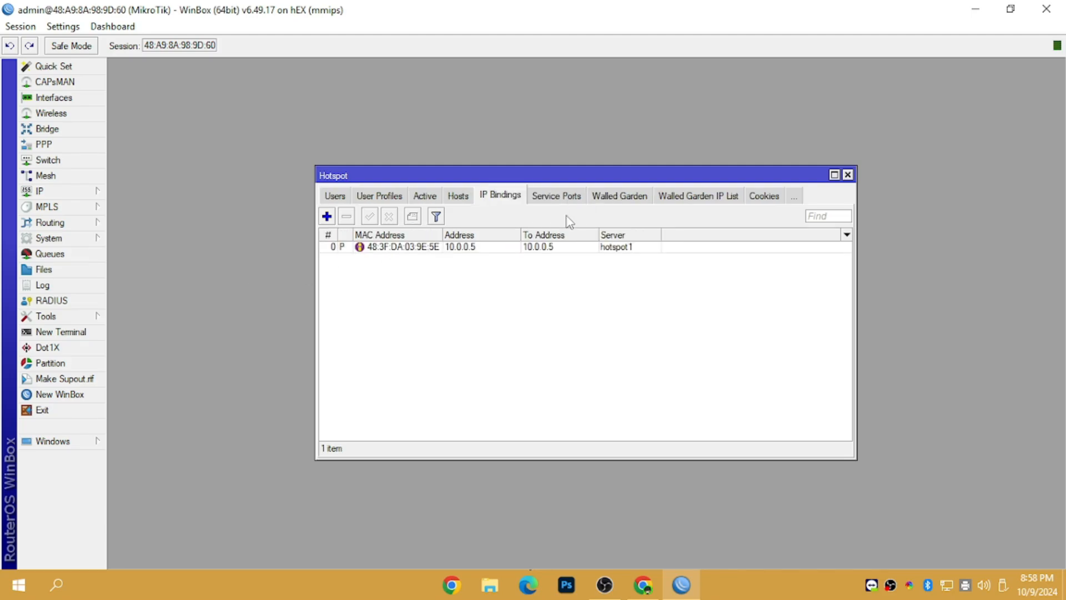
click(466, 249)
double_click(468, 248)
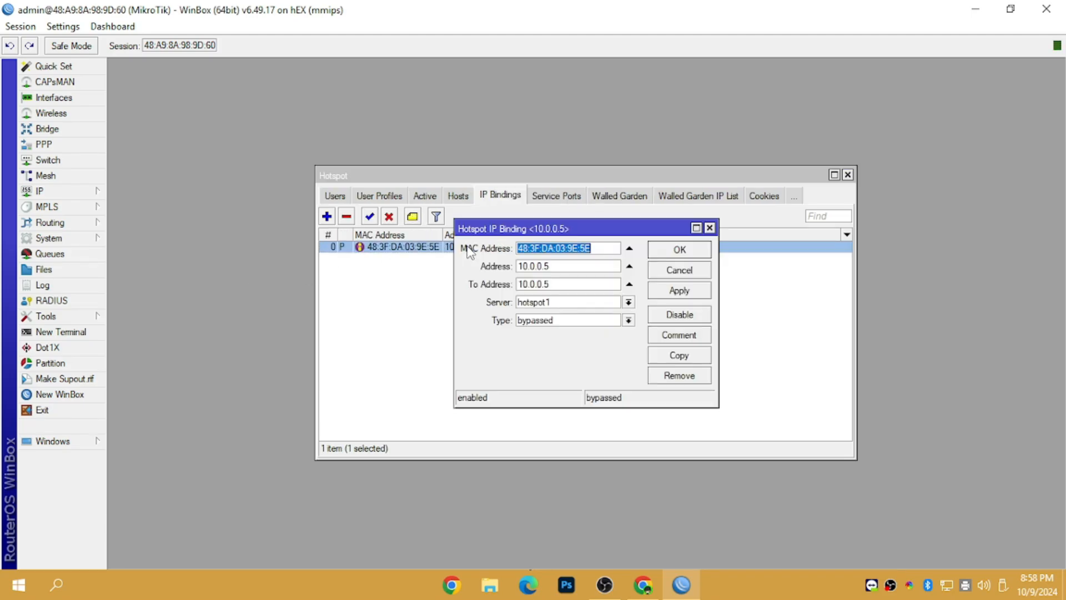
drag(553, 268, 474, 273)
right_click(524, 267)
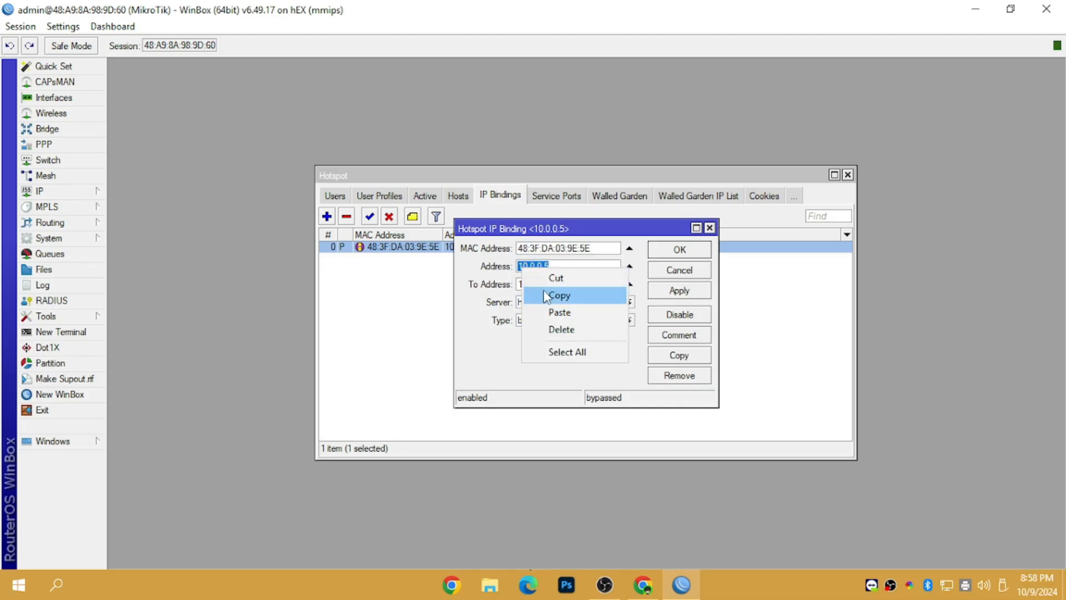
click(561, 295)
click(643, 585)
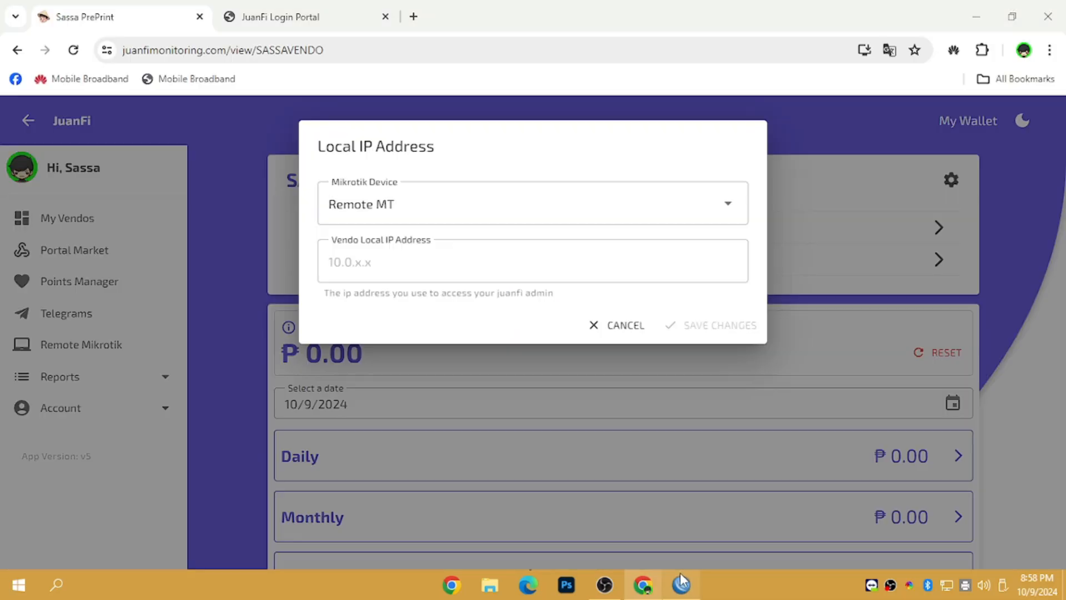
Step: Paste 10.0.0.5 as SASSAVENDO's local IP, save it, and scroll to the login script instructions
click(436, 269)
right_click(432, 266)
click(469, 417)
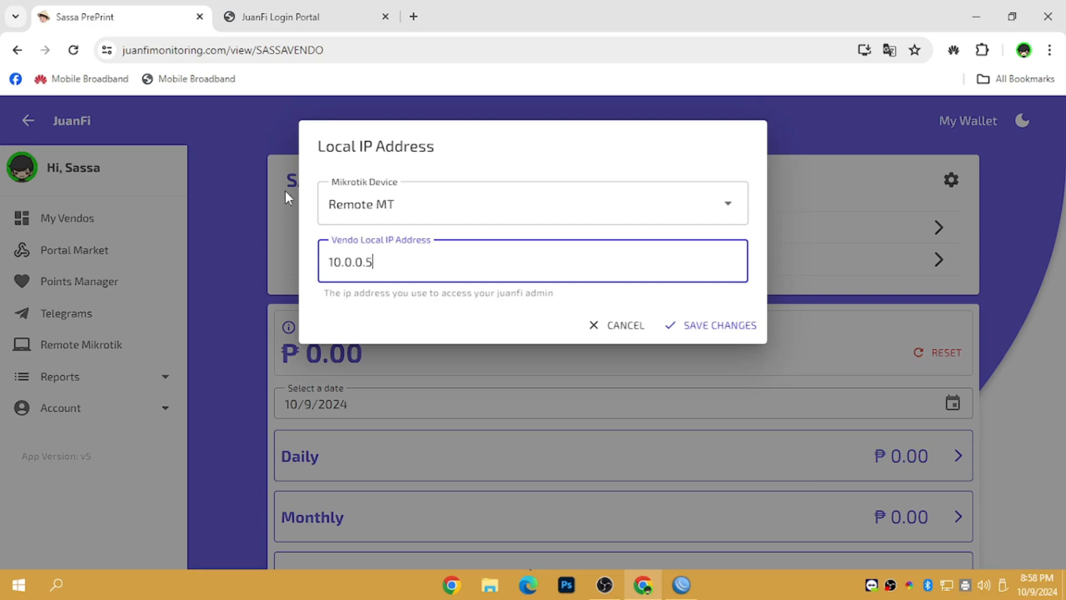
click(698, 331)
click(698, 331)
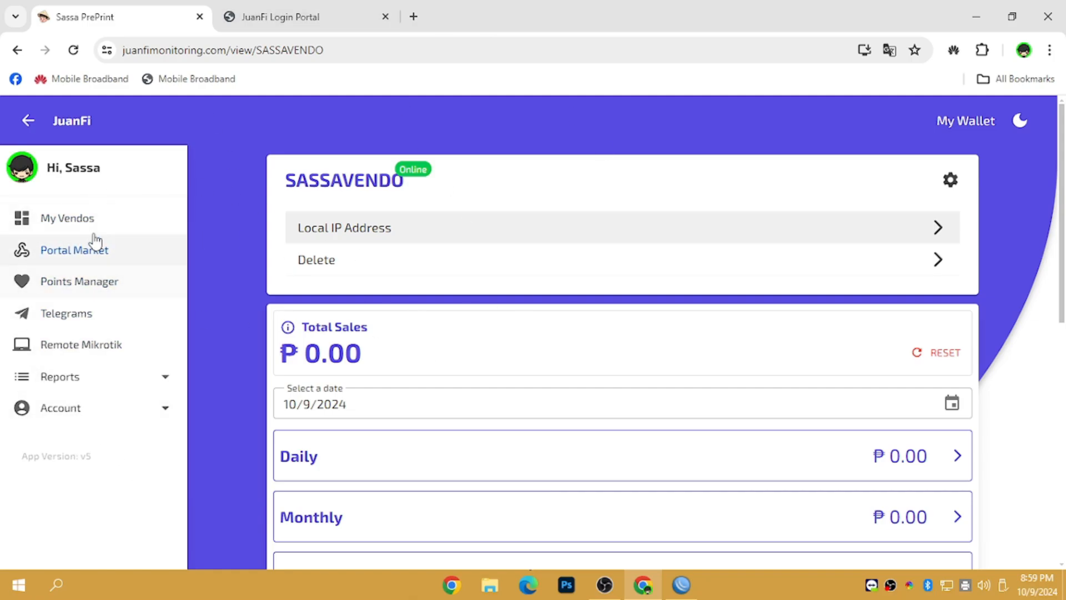
drag(1063, 212, 1062, 428)
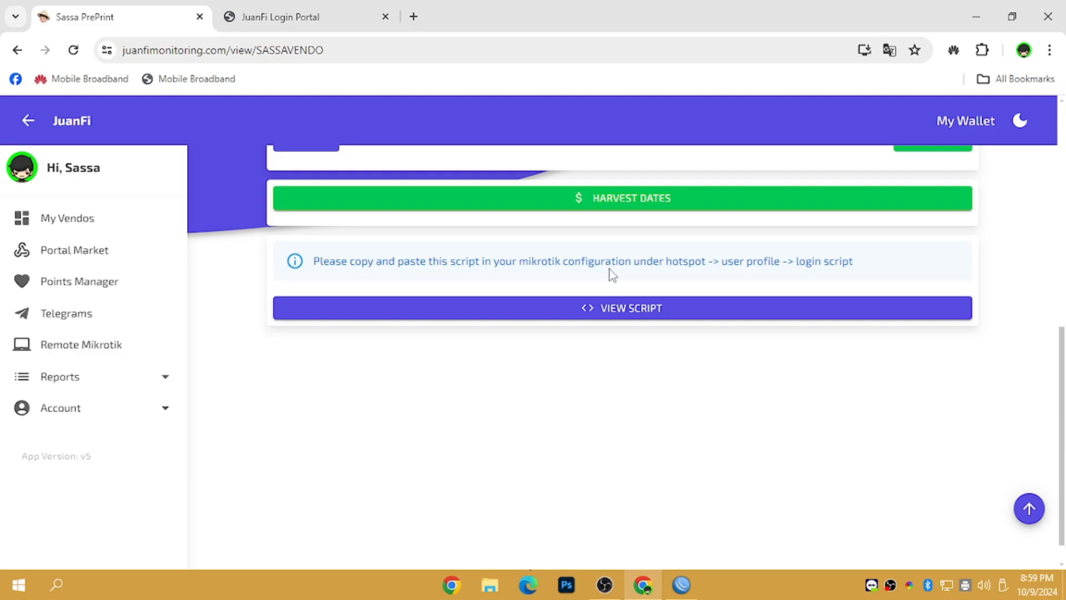
drag(796, 261, 880, 265)
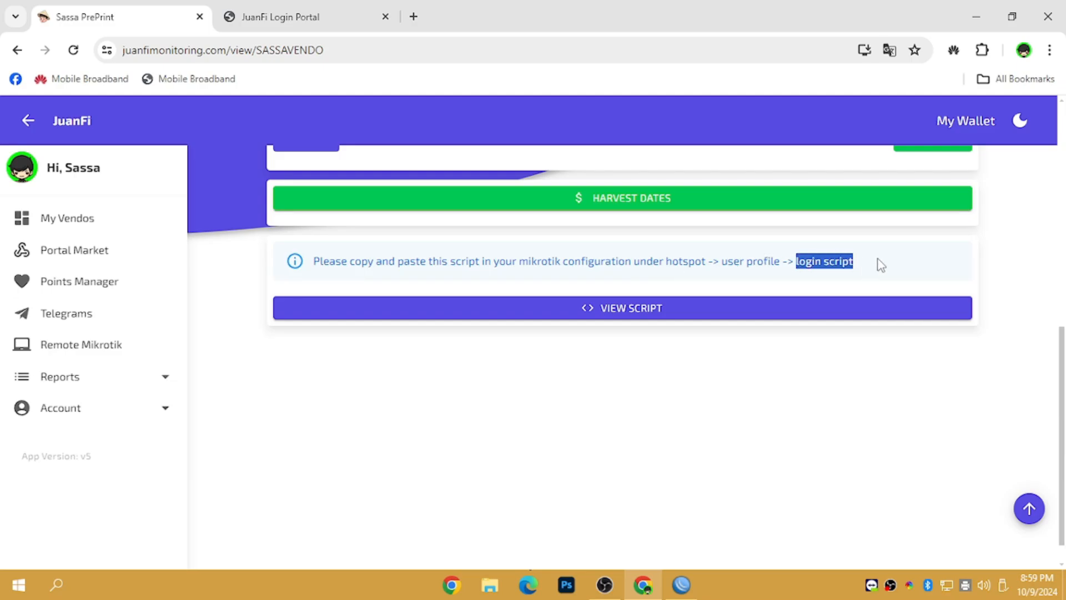
Step: Generate SASSAVENDO's login/logout script with Random Mac Sync Fix enabled
click(644, 321)
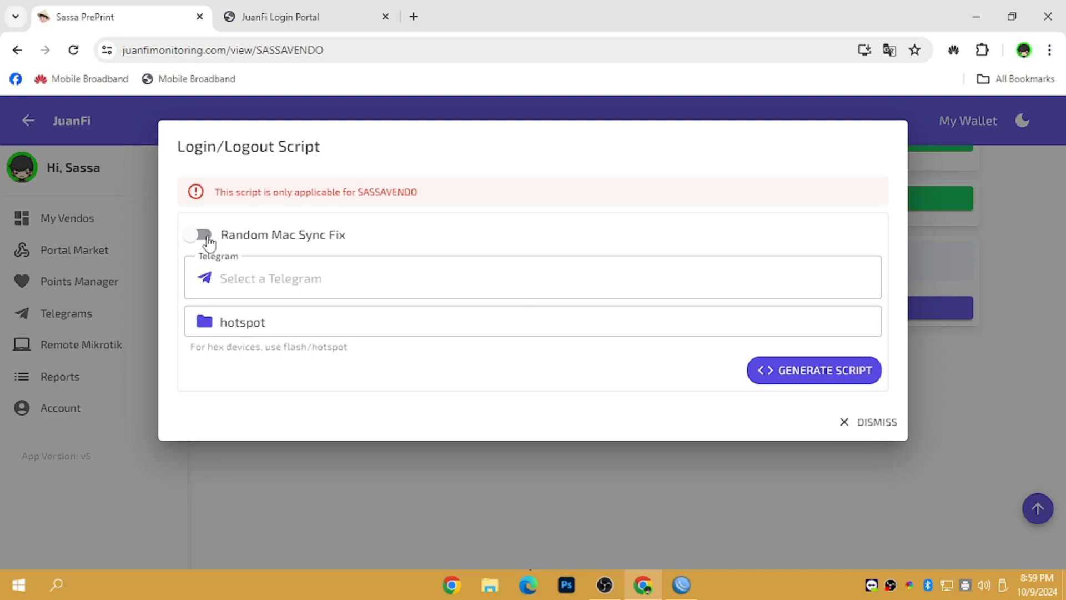
click(207, 238)
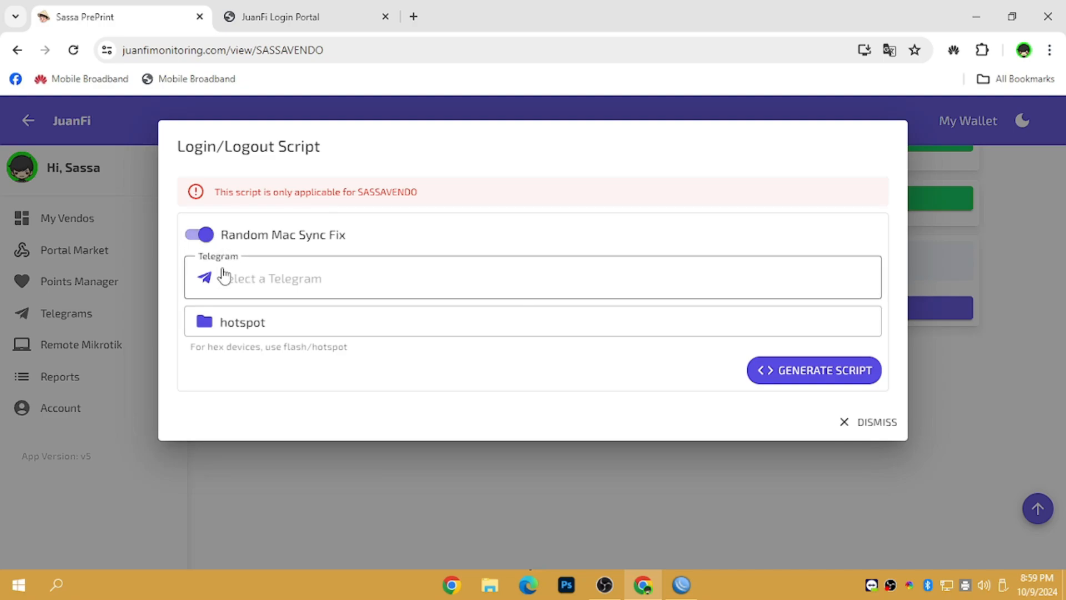
click(255, 290)
click(320, 271)
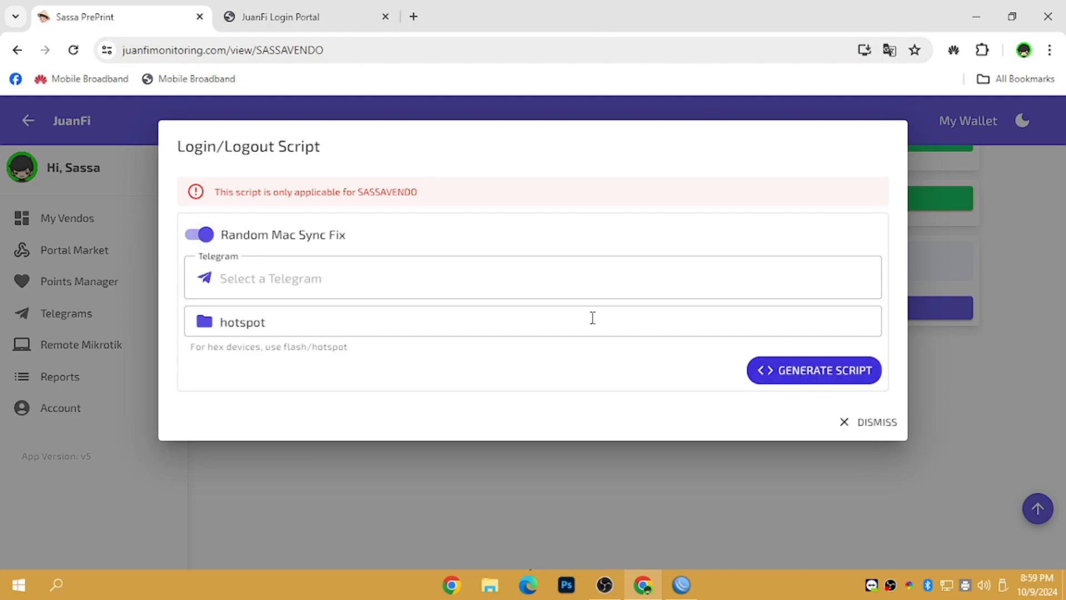
click(825, 375)
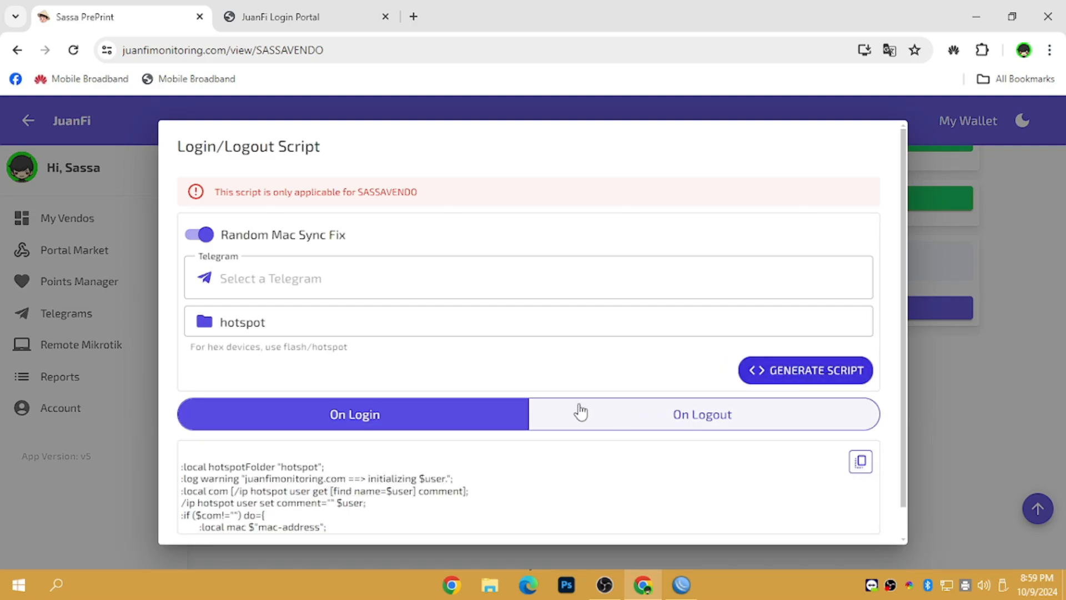
Step: Review the generated On Logout and On Login scripts, then return to WinBox
scroll(902, 289, down, 1)
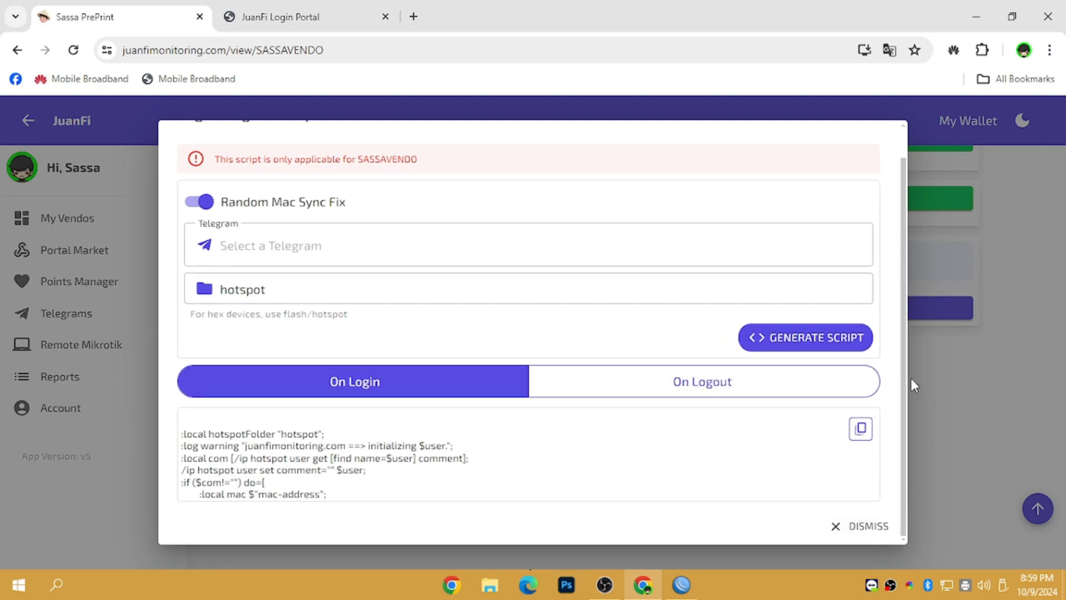
click(633, 390)
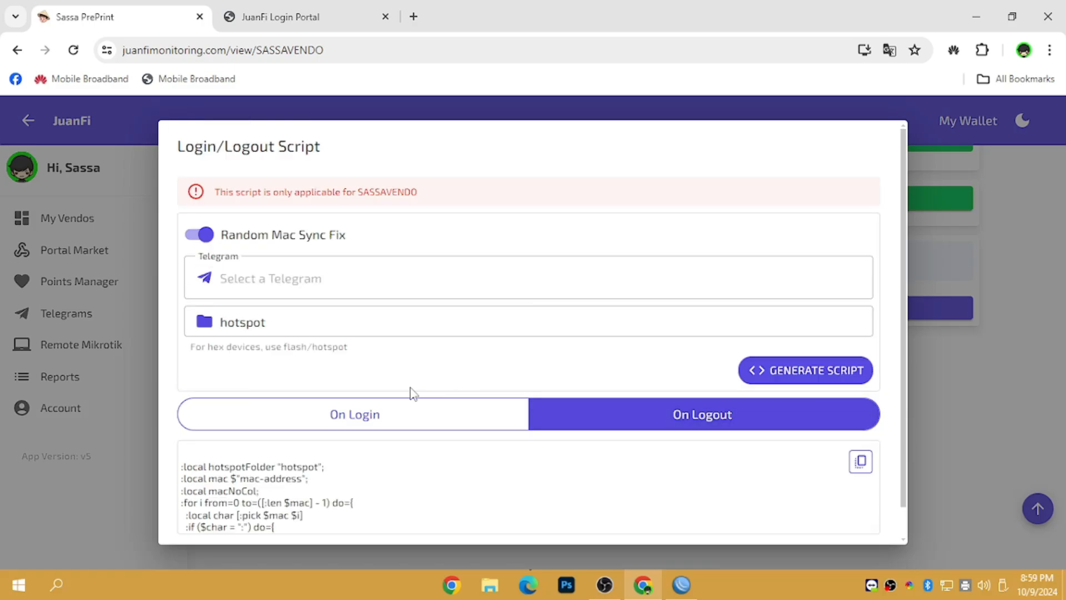
click(405, 417)
scroll(906, 360, down, 2)
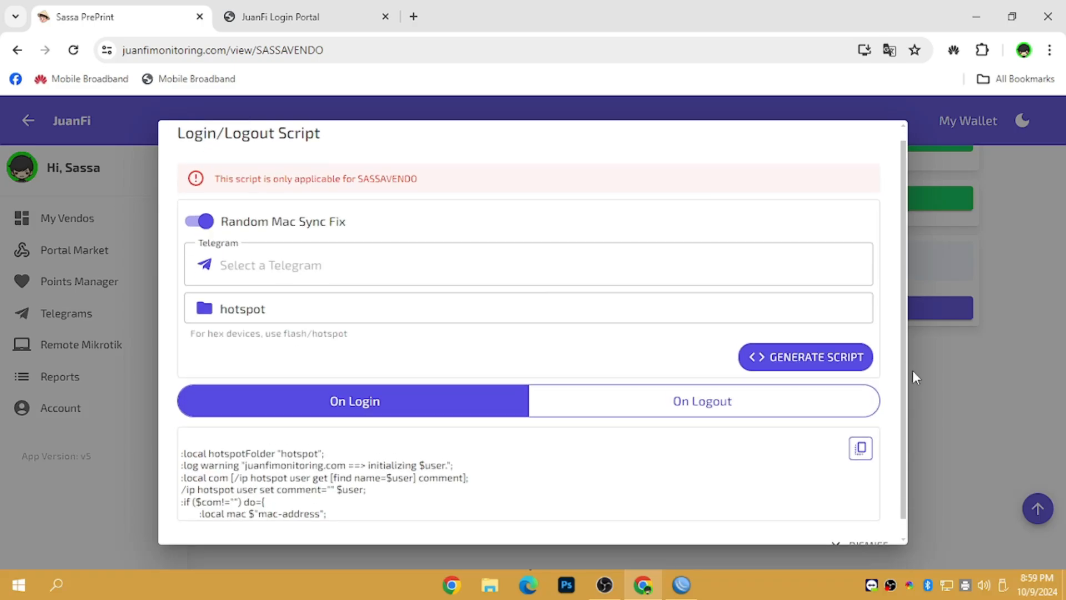
click(681, 584)
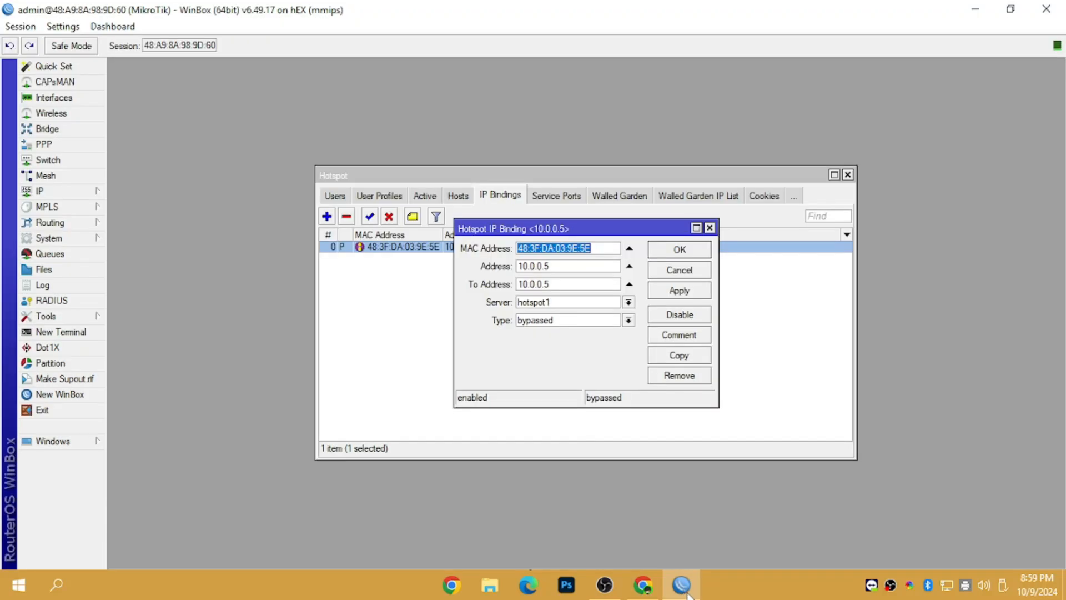
Step: Open the scripts of WinBox's default hotspot user profile
click(709, 227)
click(369, 197)
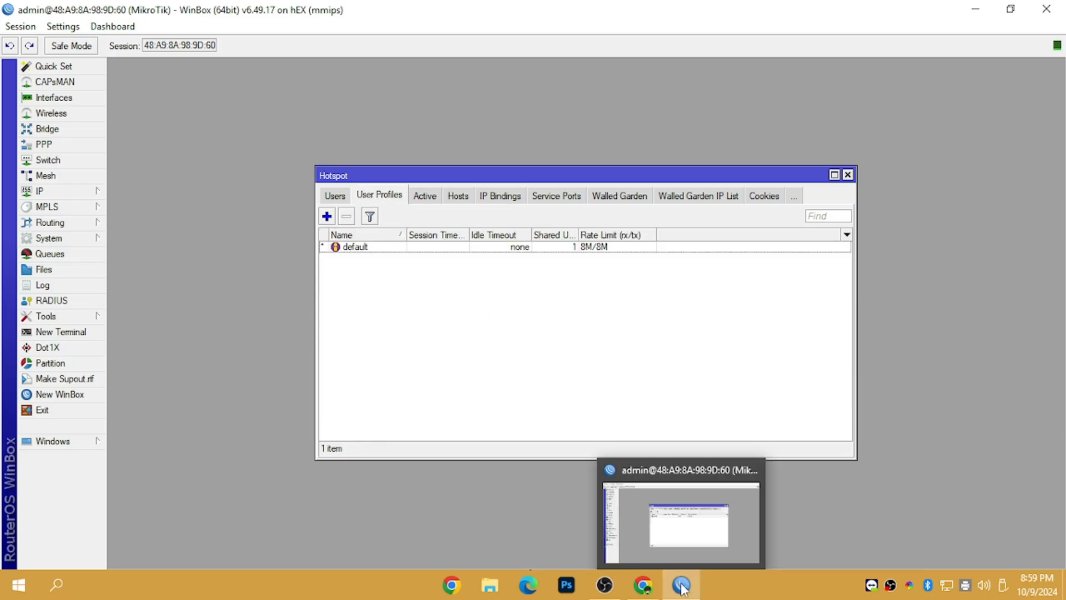
click(643, 585)
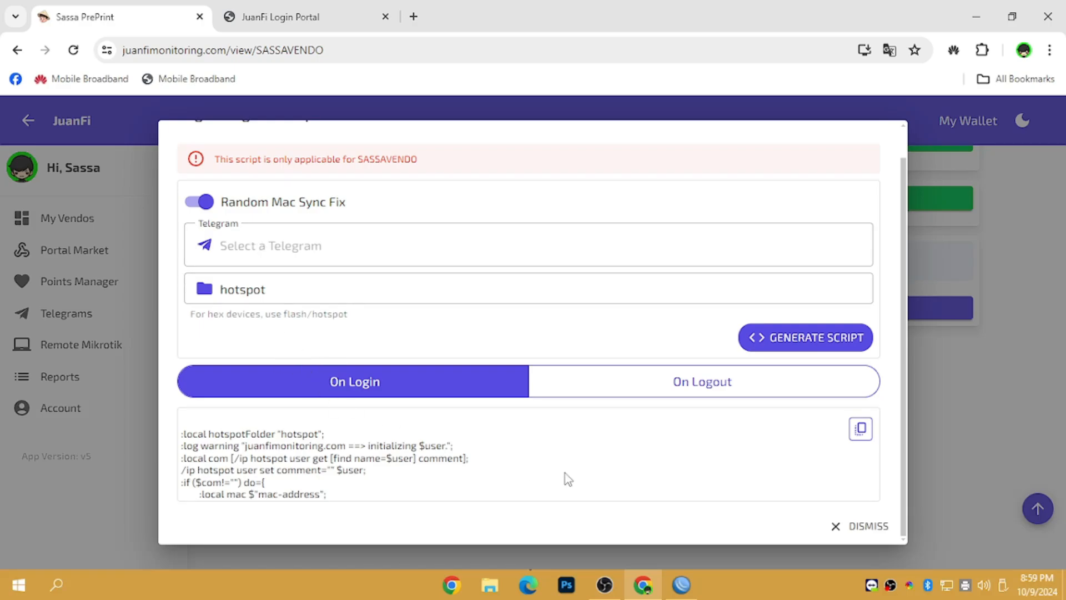
click(678, 589)
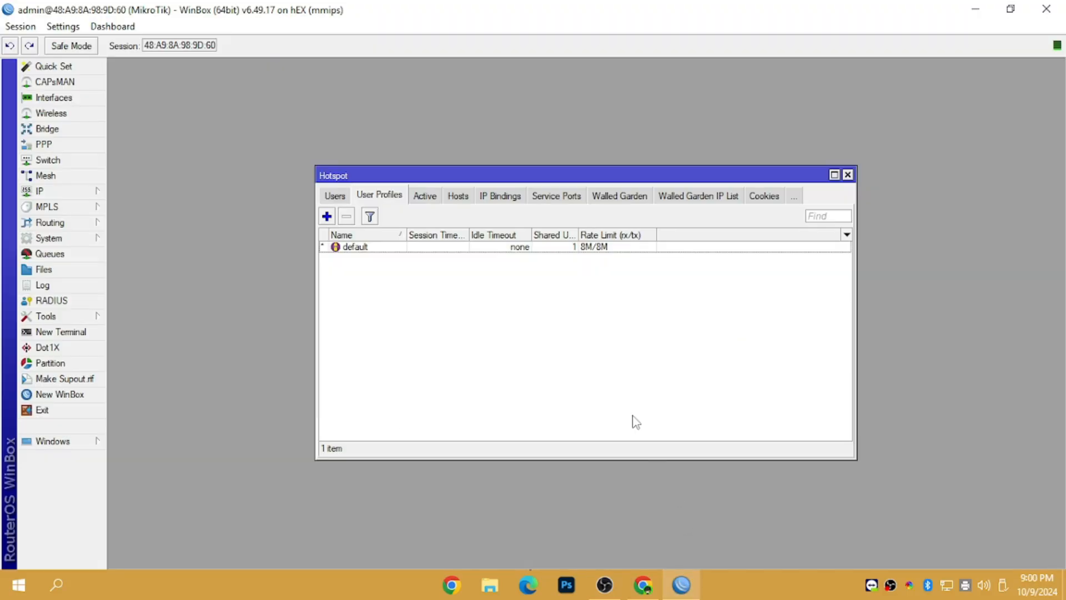
double_click(408, 251)
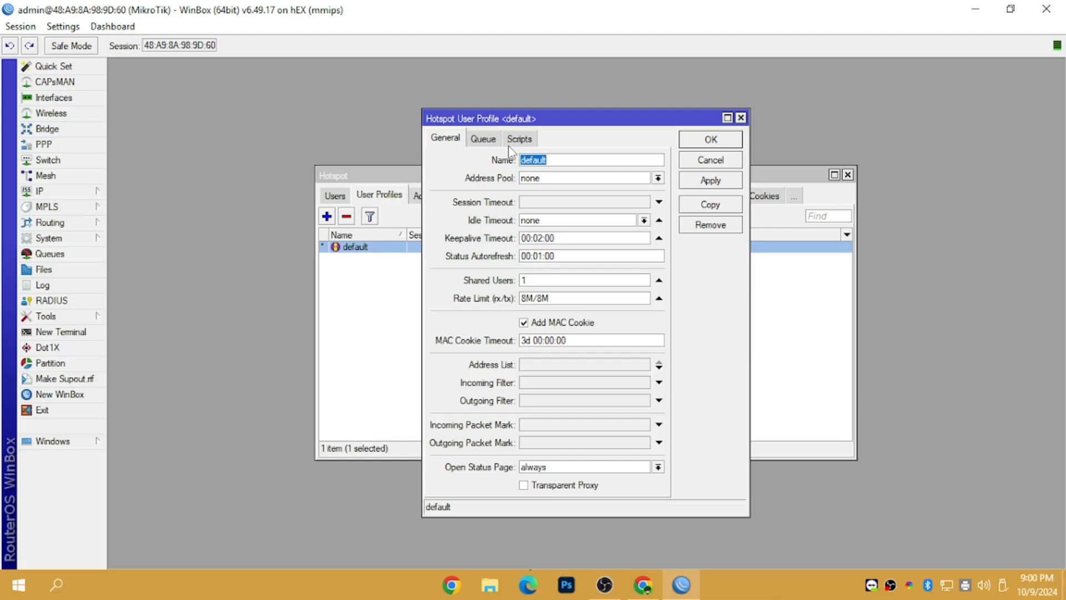
click(519, 139)
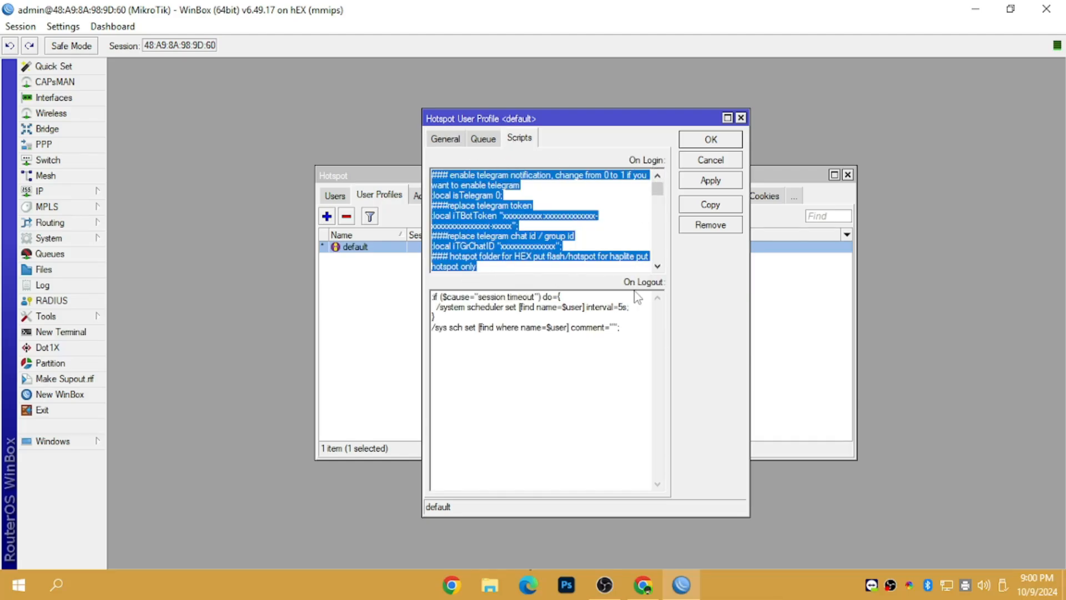
Step: Replace the default profile's On Login script with the copied JuanFi login script
click(642, 584)
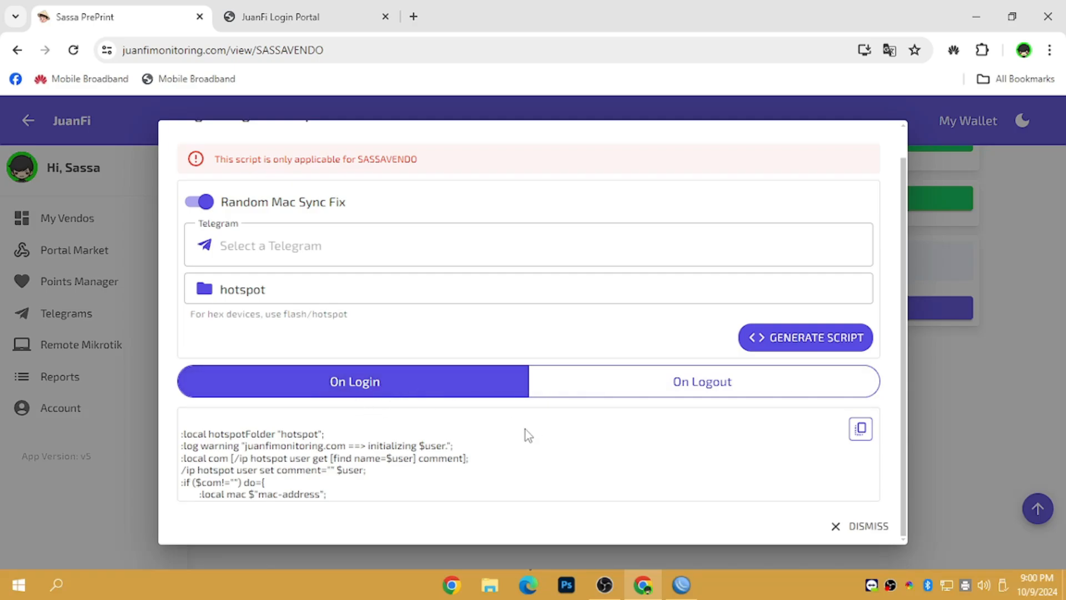
click(859, 430)
mouse_move(681, 584)
click(674, 464)
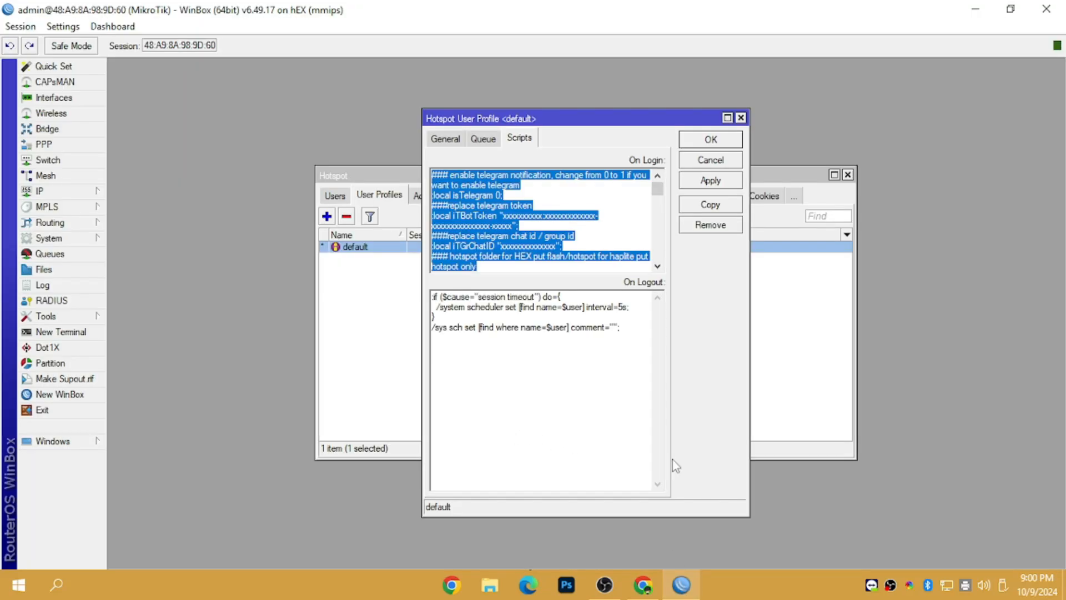
click(522, 217)
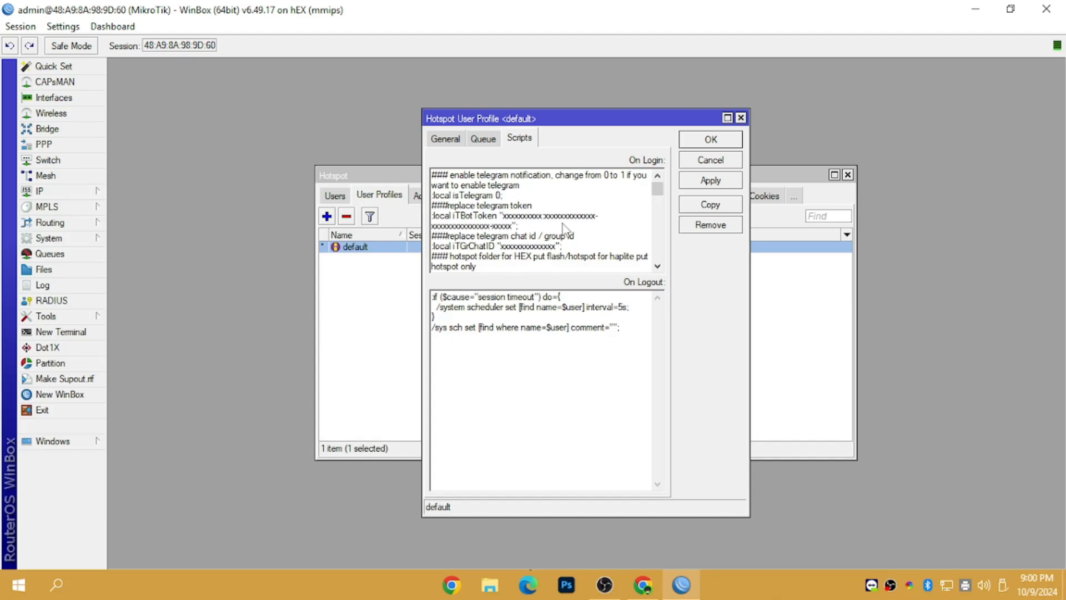
key(ctrl+a)
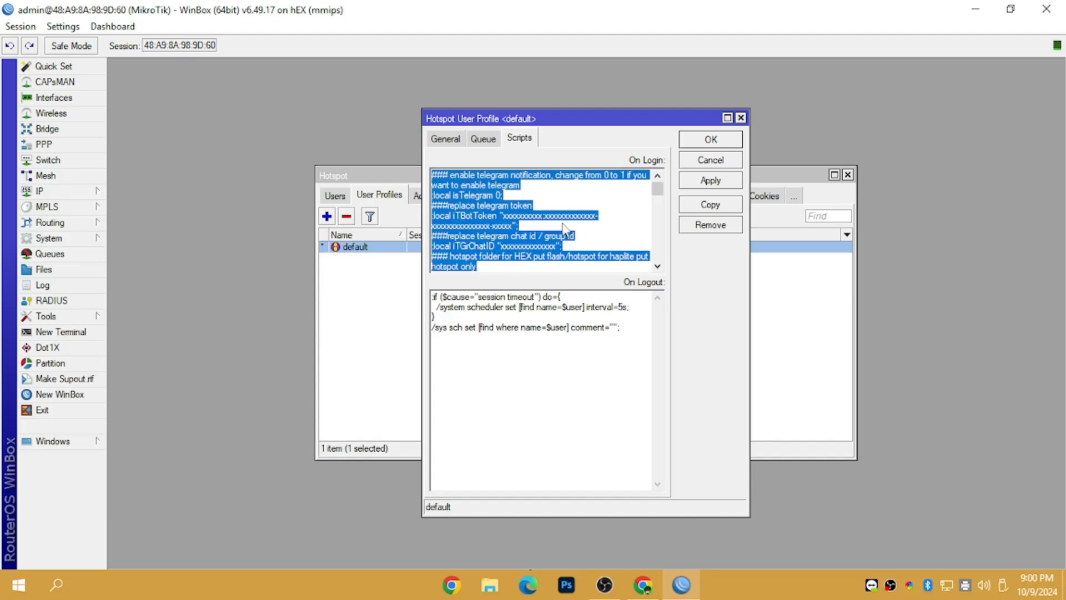
key(Delete)
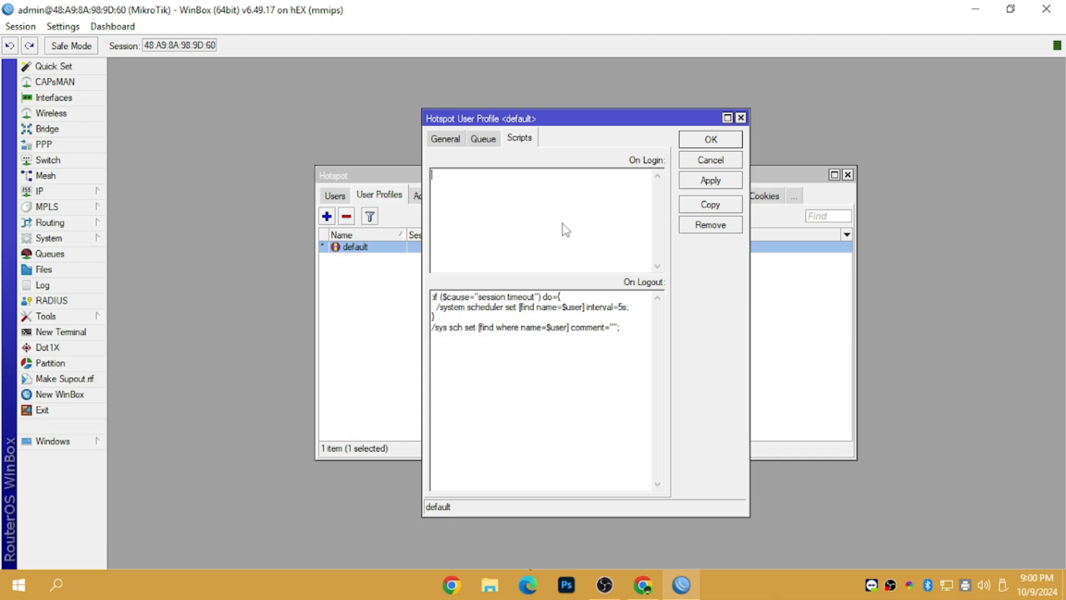
key(ctrl+v)
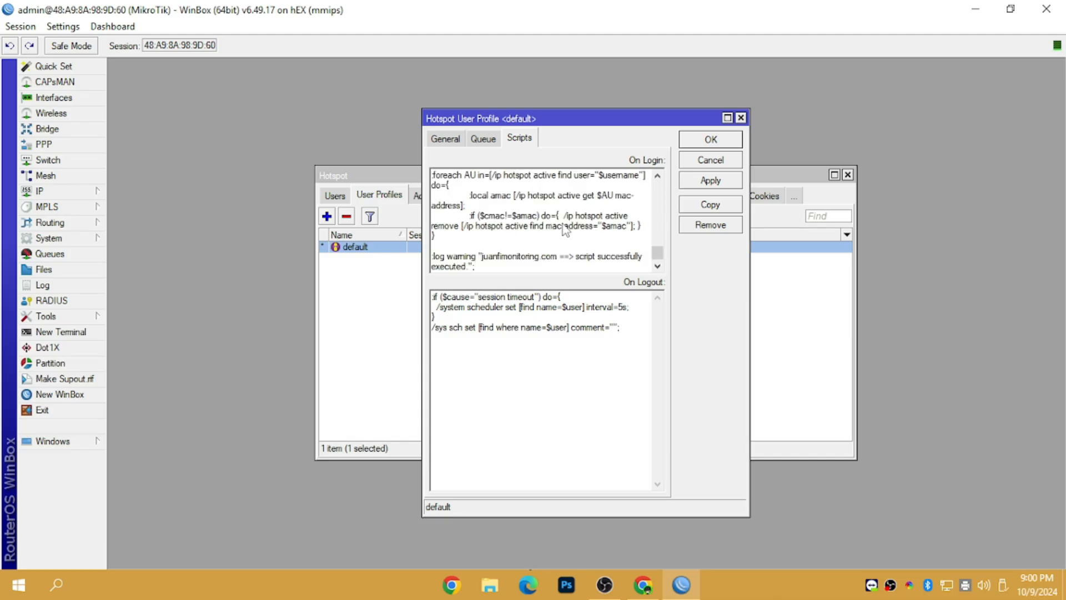
Step: Change the login script's hotspot folder to flash/hotspot
drag(658, 257, 657, 191)
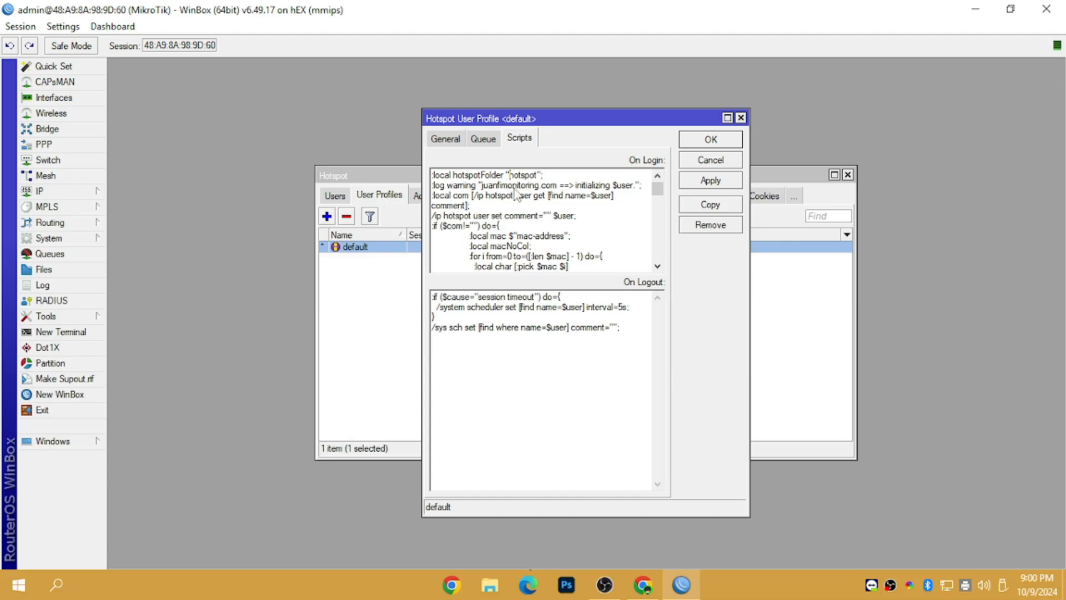
text(F)
key(BackSpace)
text(flash/)
Step: Copy the generated JuanFi On Logout script from the browser
click(689, 580)
click(658, 389)
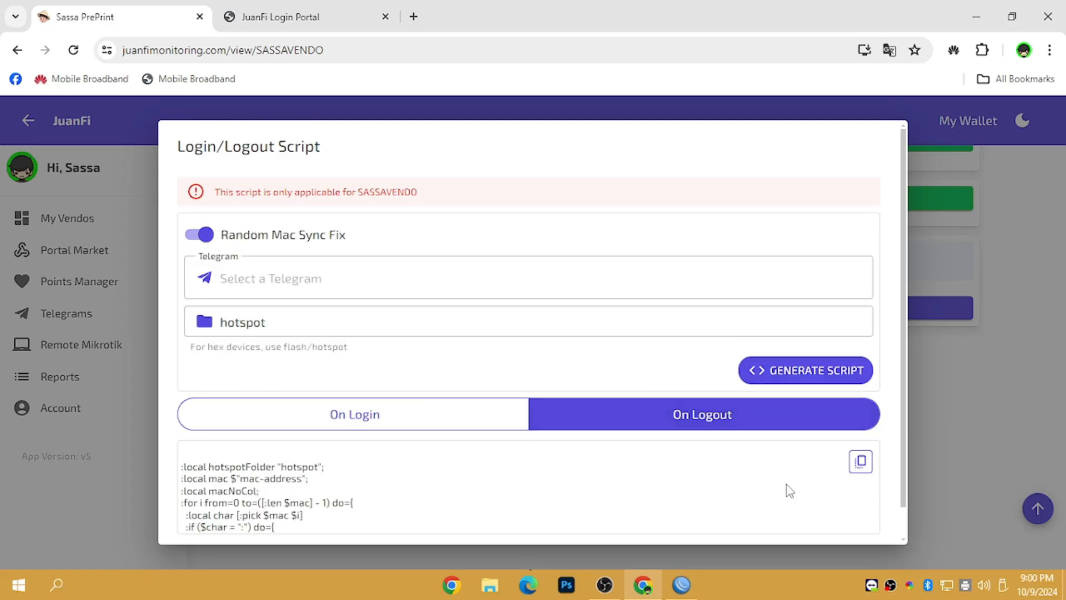
drag(904, 307, 907, 391)
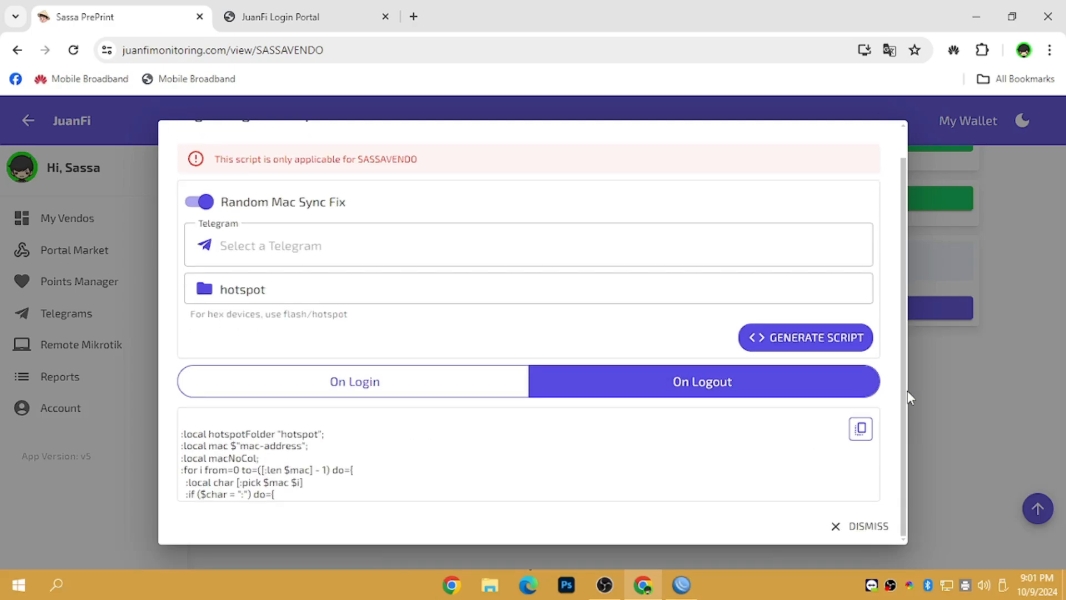
click(861, 428)
click(681, 584)
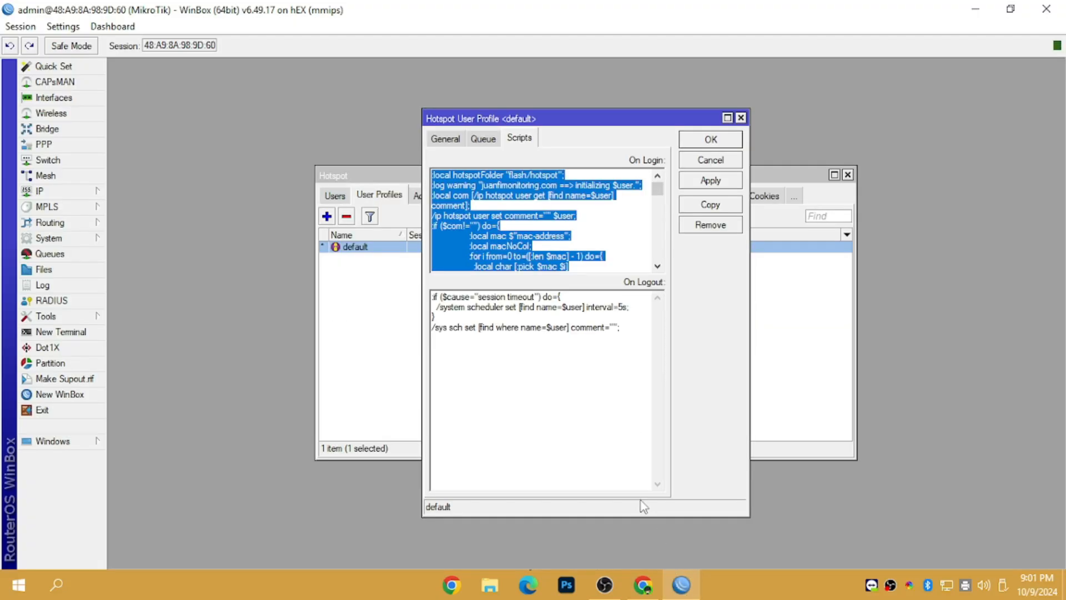
Step: Paste the JuanFi logout script over the default profile's On Logout text
click(584, 354)
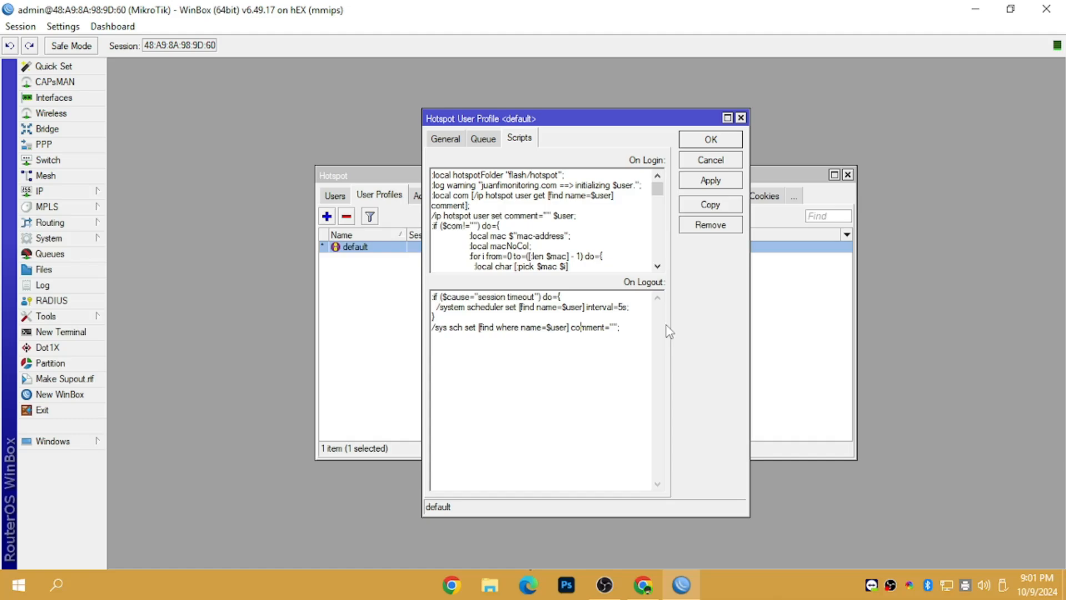
drag(613, 401, 421, 289)
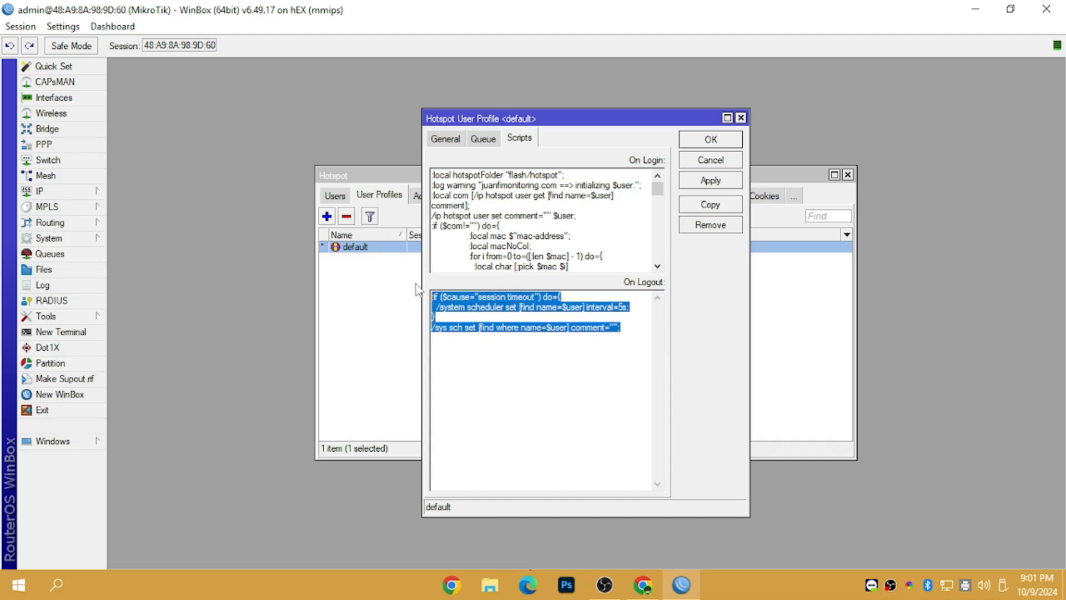
click(516, 461)
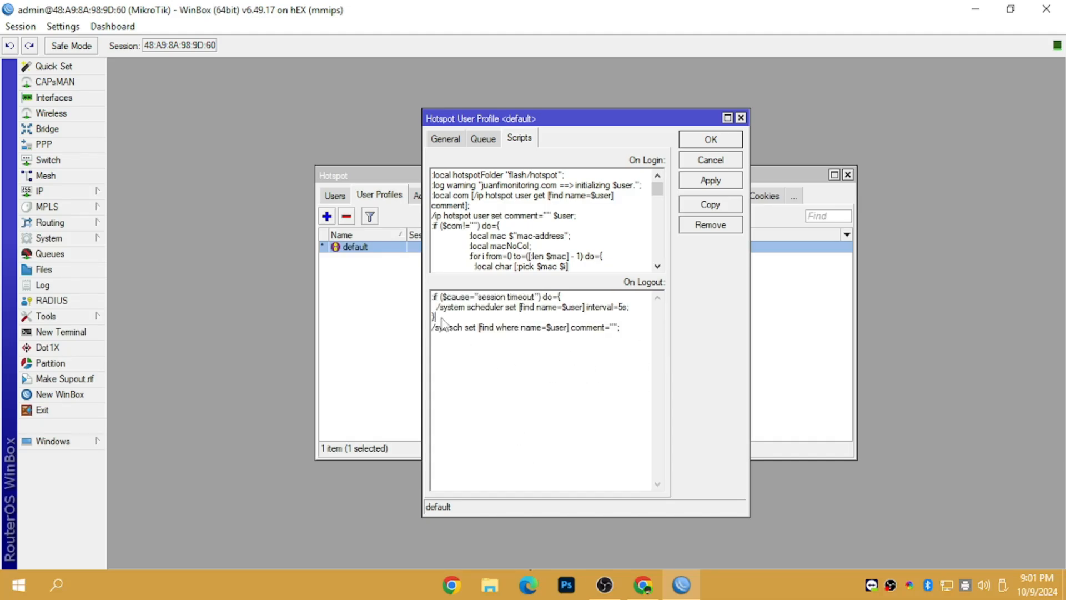
drag(438, 319, 433, 304)
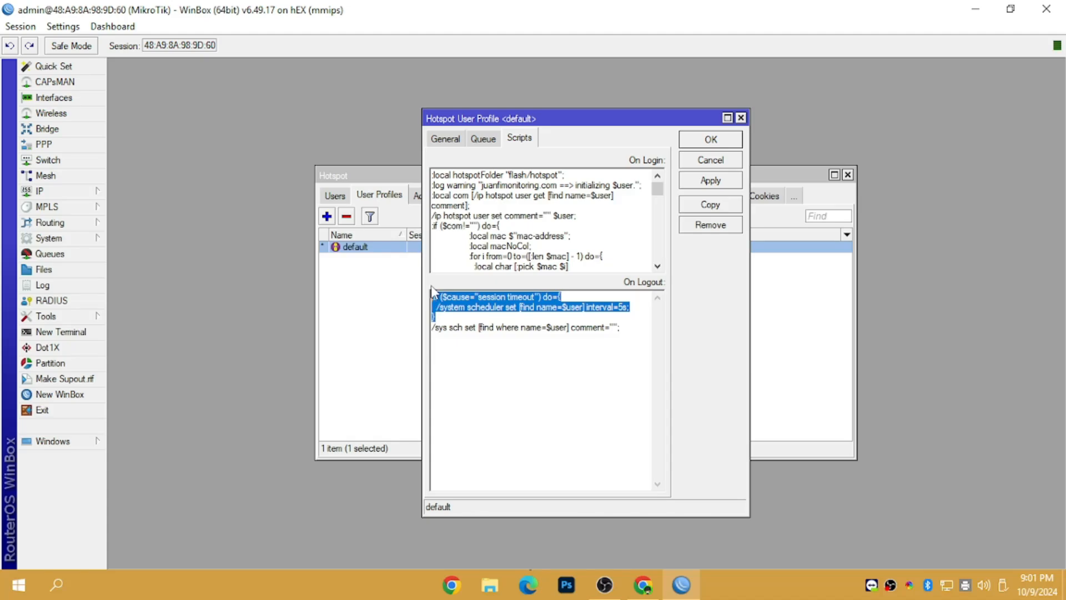
right_click(480, 302)
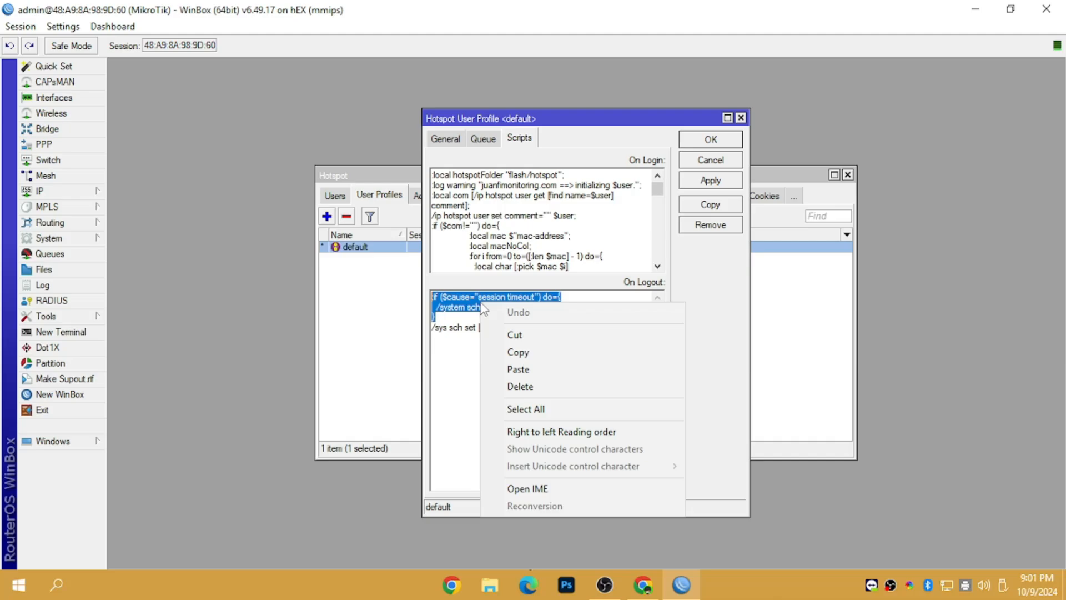
click(521, 370)
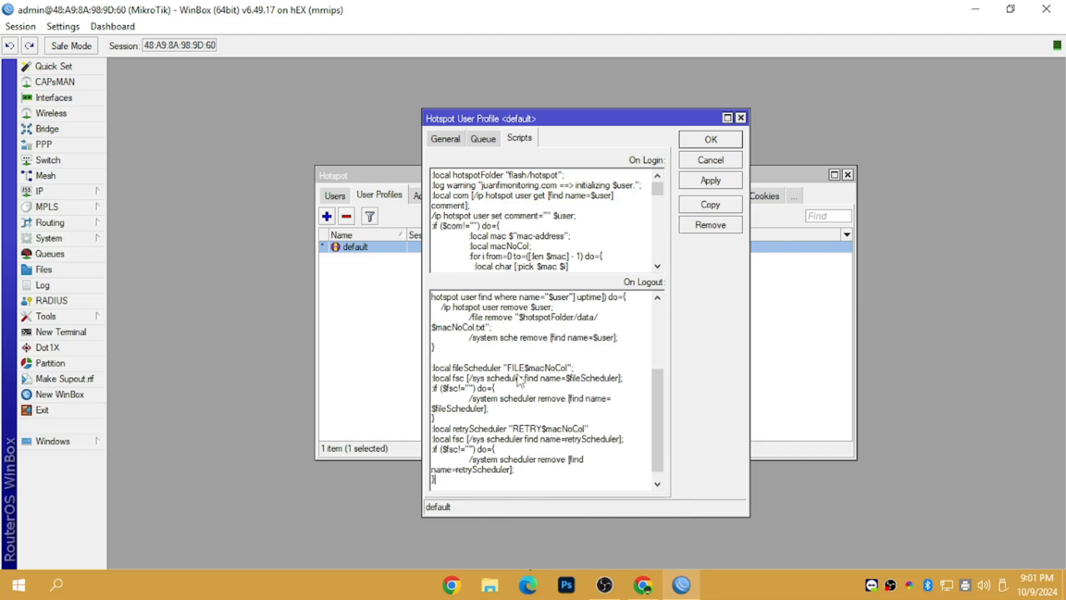
Step: Prefix the logout script's hotspot folder with flash/ and save the profile
drag(654, 411, 674, 342)
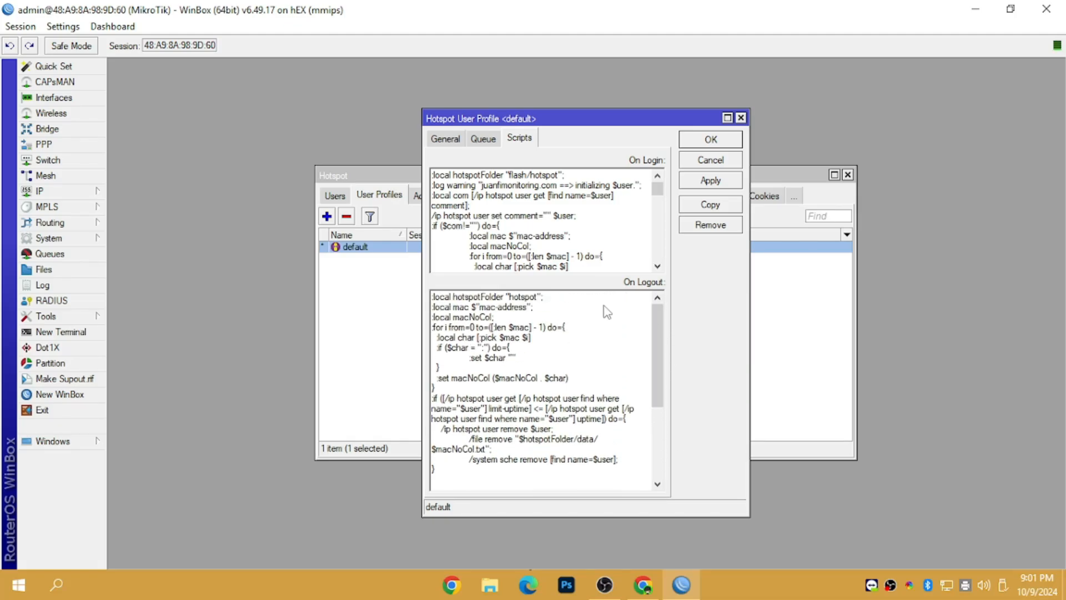
click(511, 296)
text(flash/)
click(716, 188)
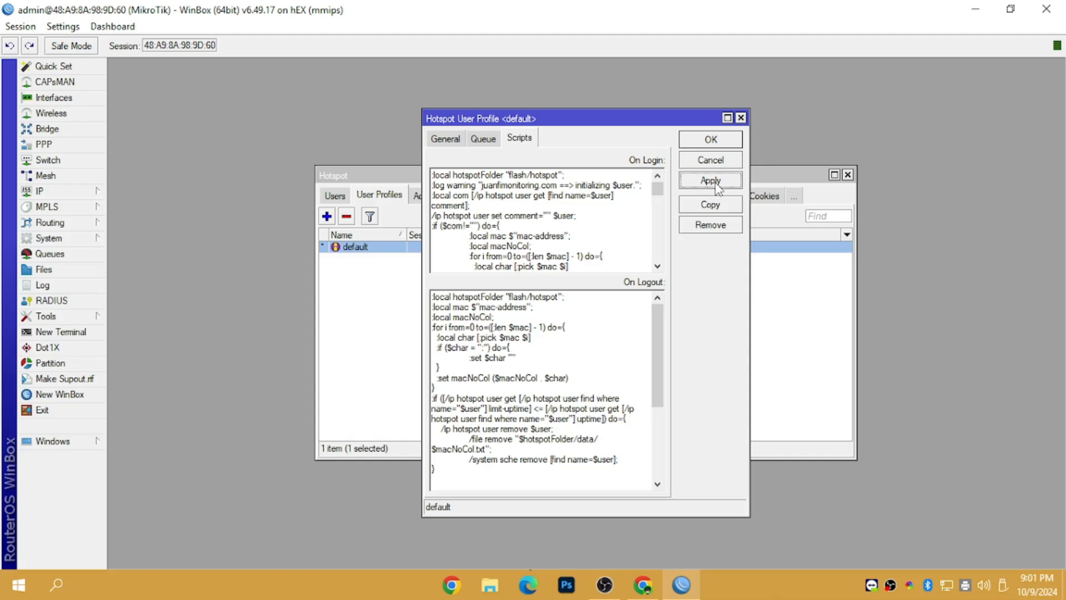
click(702, 140)
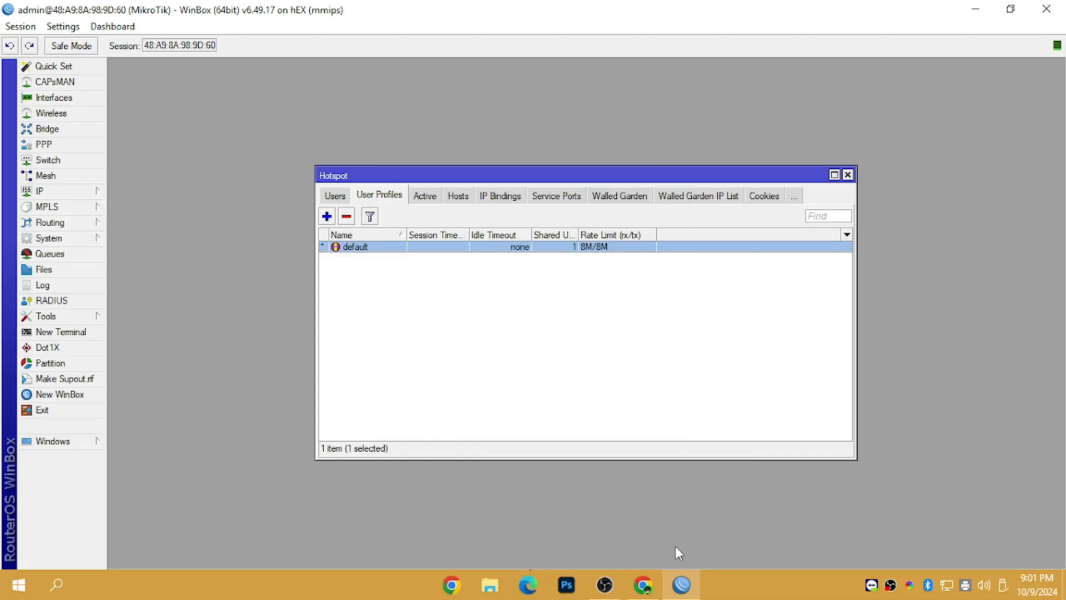
Step: Close the script dialog, check SASSAVENDO's ₱0.00 sales, and switch to the Login Portal
click(643, 584)
click(862, 529)
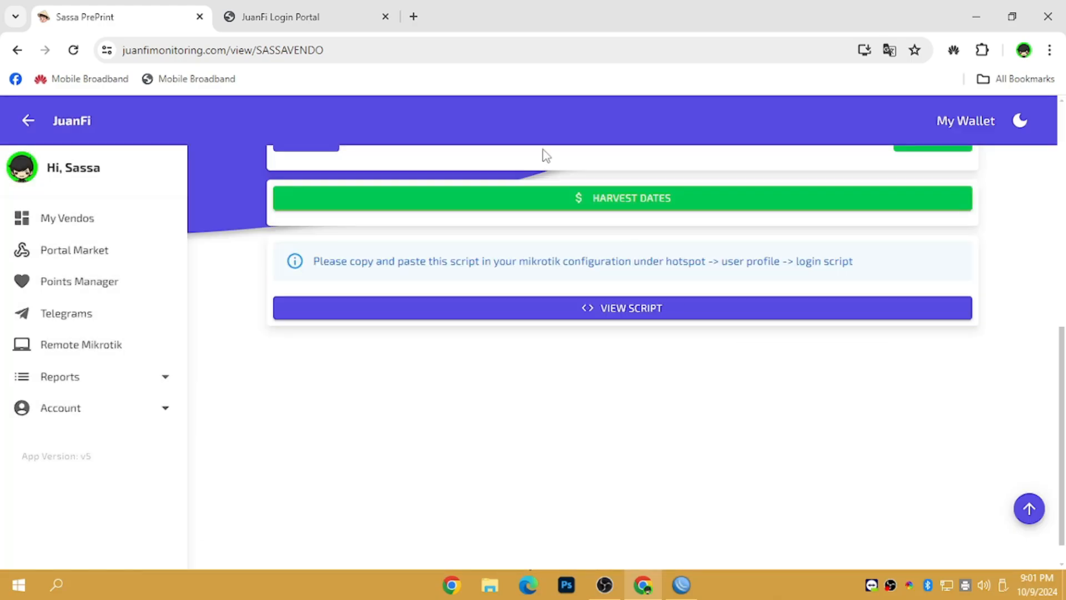
drag(1065, 145, 1060, 202)
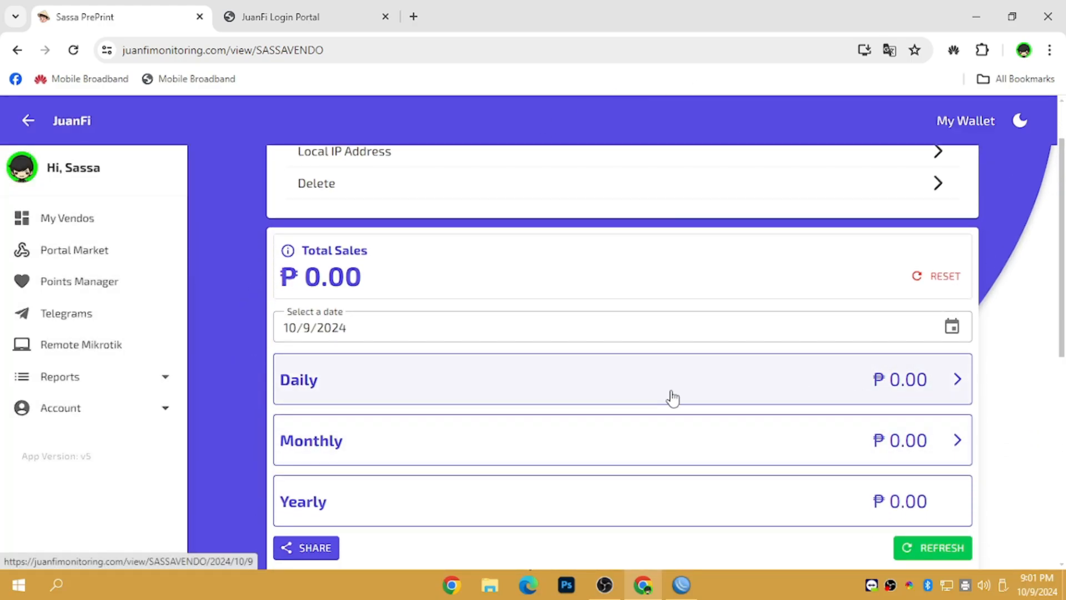
click(61, 220)
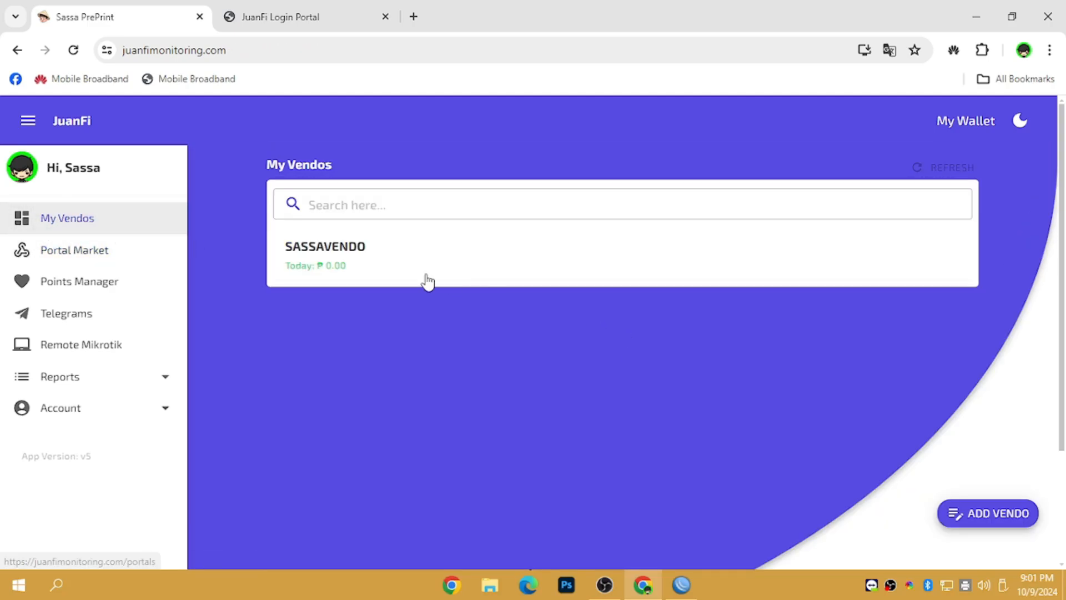
click(333, 254)
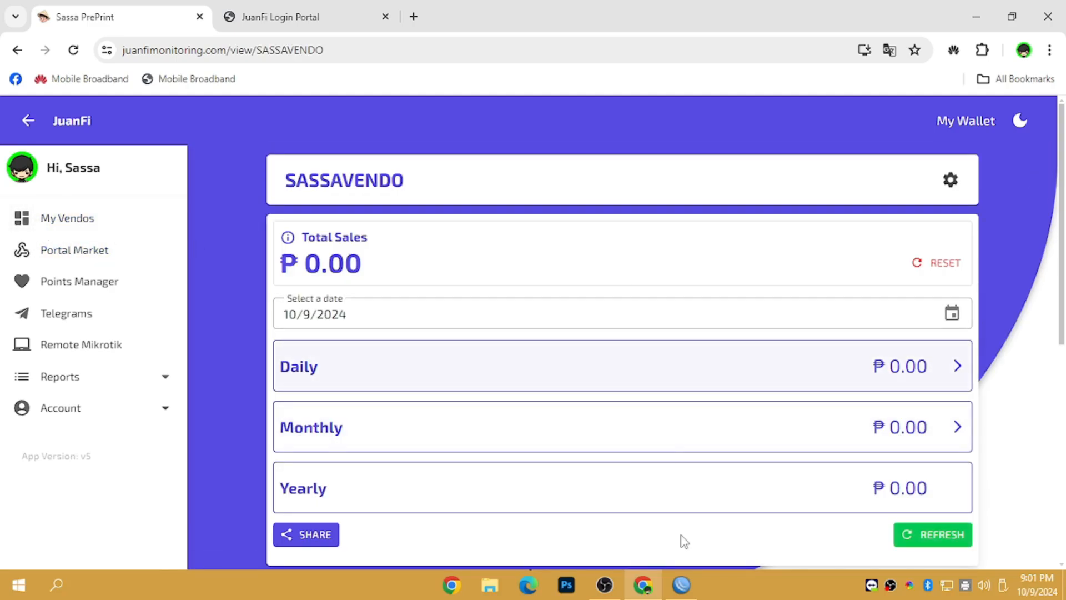
click(300, 17)
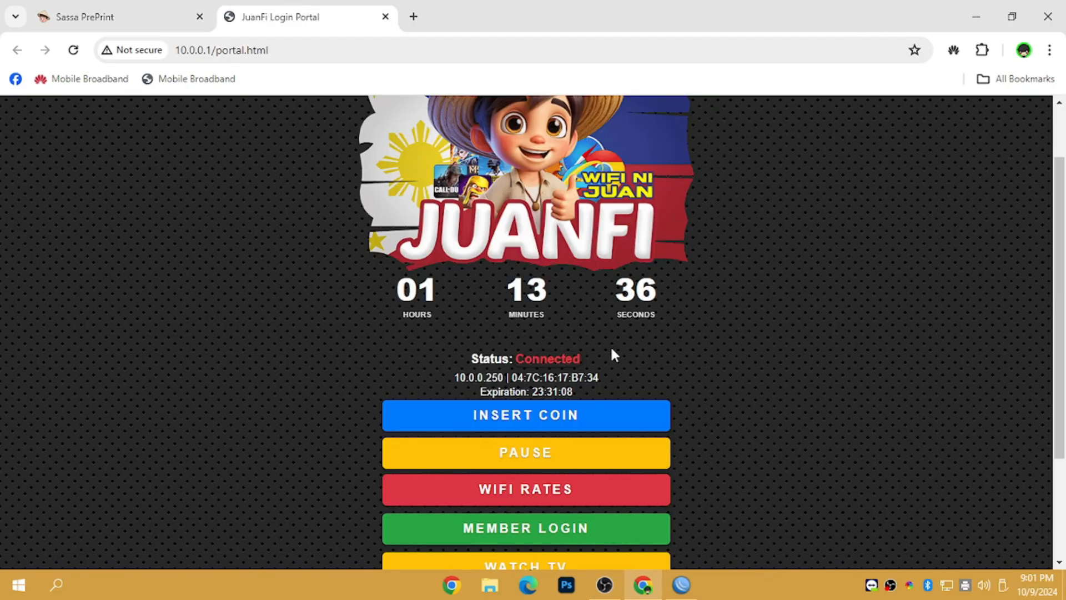
Step: Pay ₱9.00 in coins on the portal, raising time to 02:53, then return to the dashboard
click(542, 420)
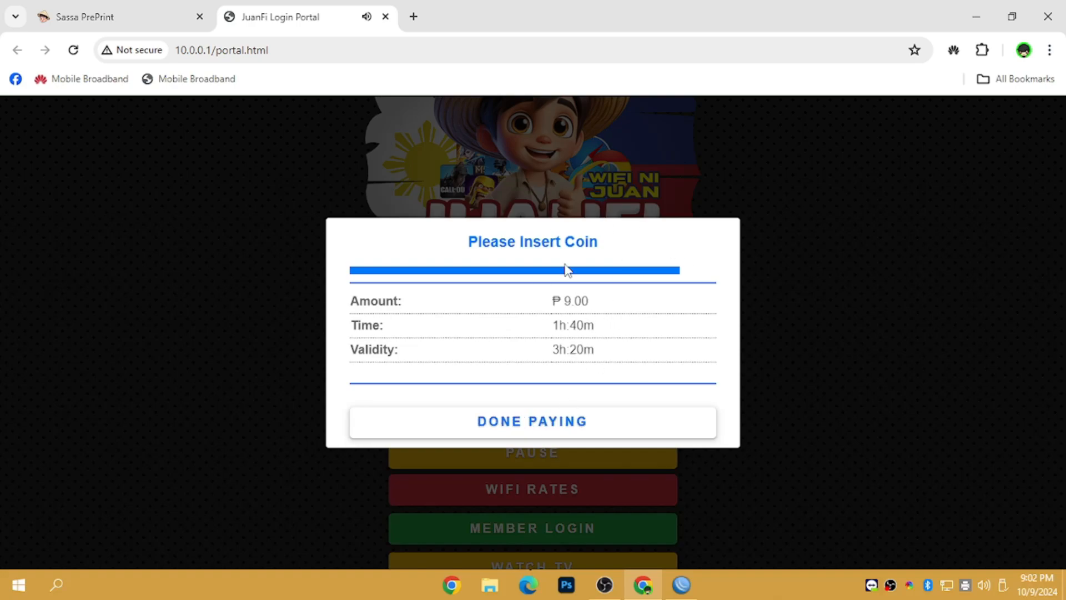
click(542, 427)
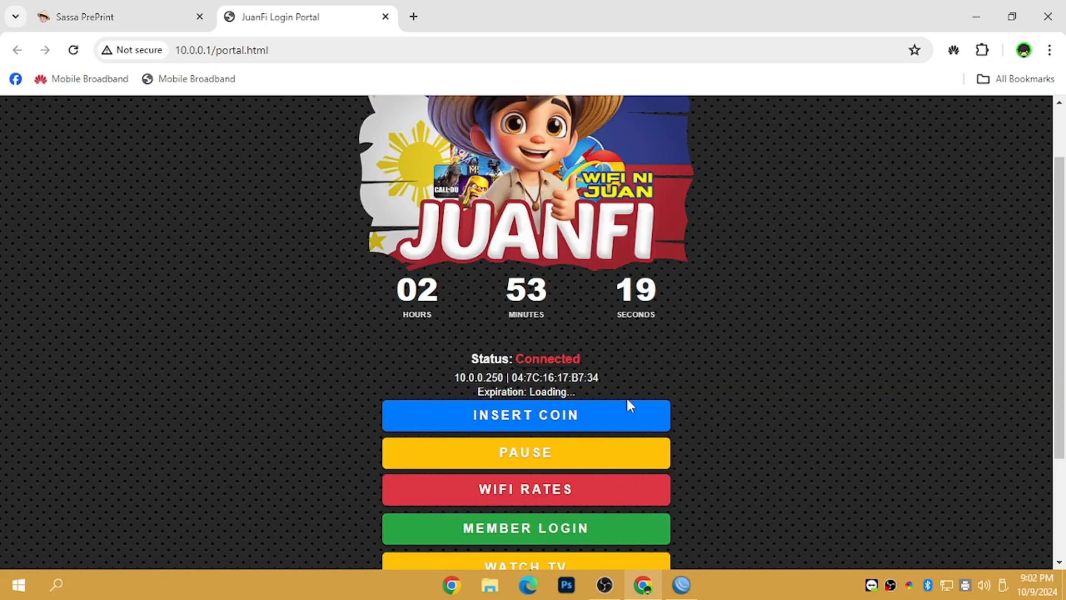
click(156, 16)
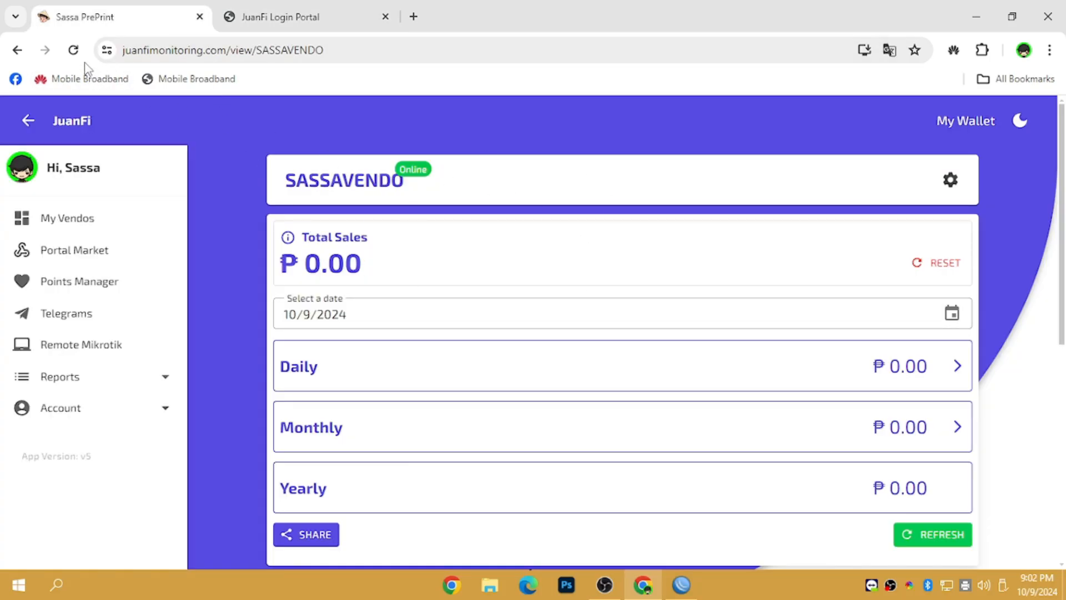
Step: Reload SASSAVENDO's page to confirm ₱9.00 total sales, then return to the portal tab
click(73, 50)
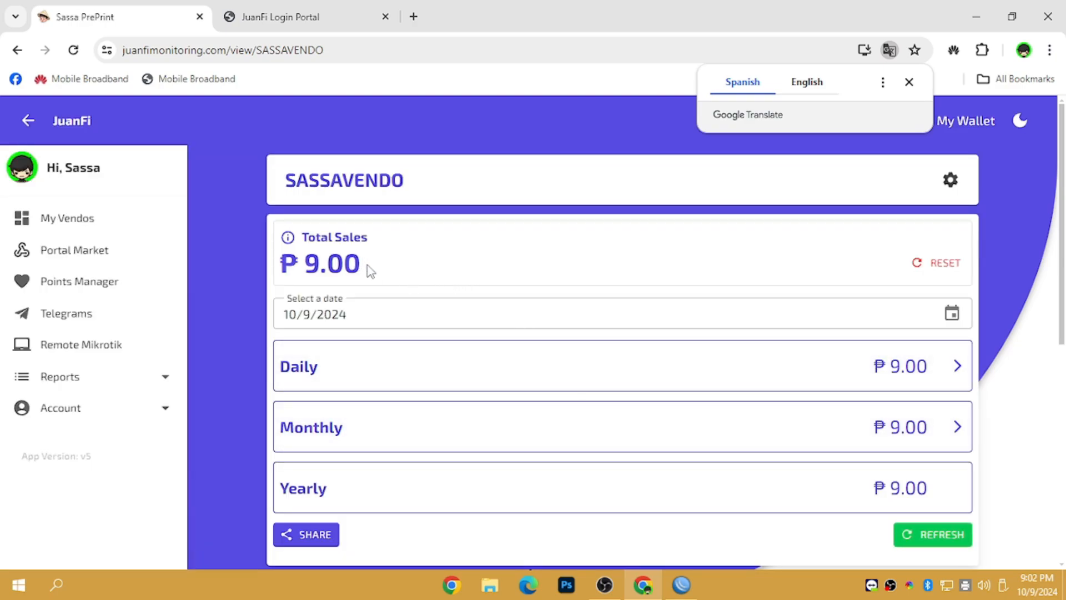
drag(369, 269, 256, 262)
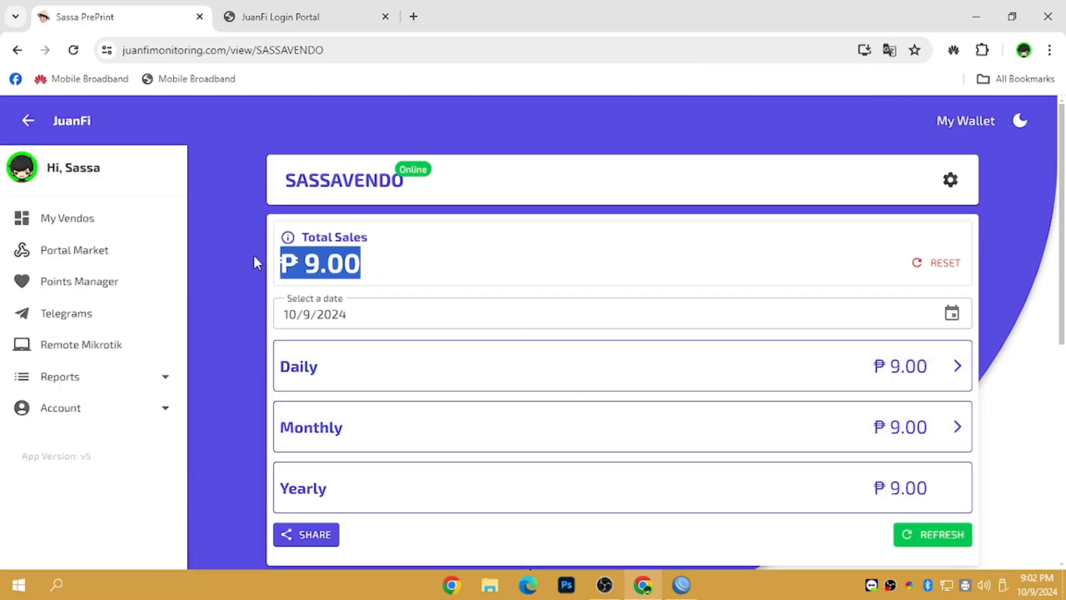
drag(427, 265, 286, 255)
key(ctrl+Tab)
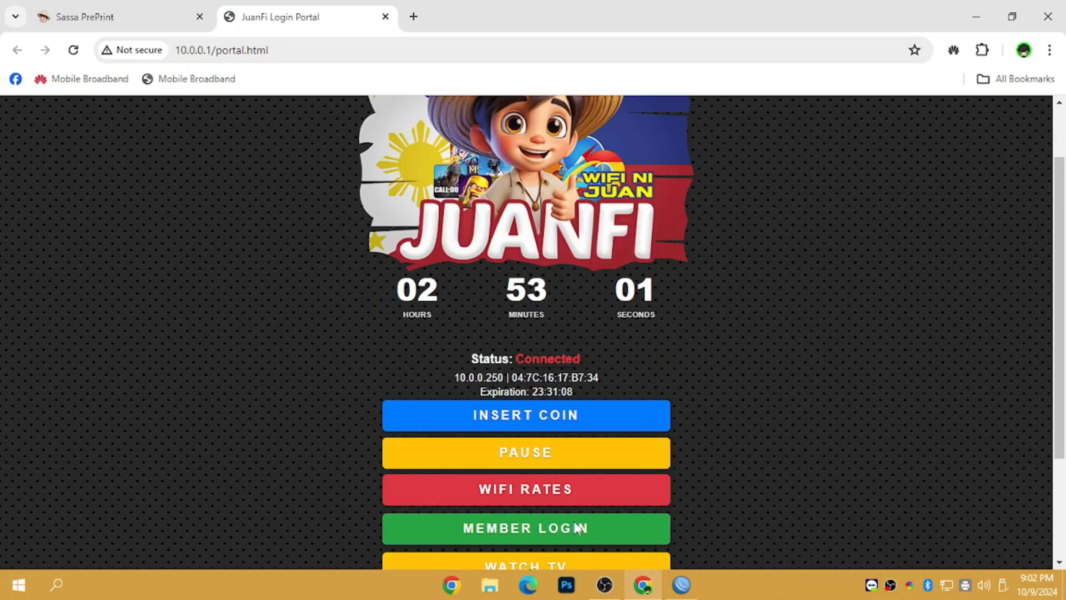
Step: Pay ₱2.00 in coins on the portal, raising time to 03:12:46, then view SASSAVENDO's ₱9.00 dashboard
click(527, 414)
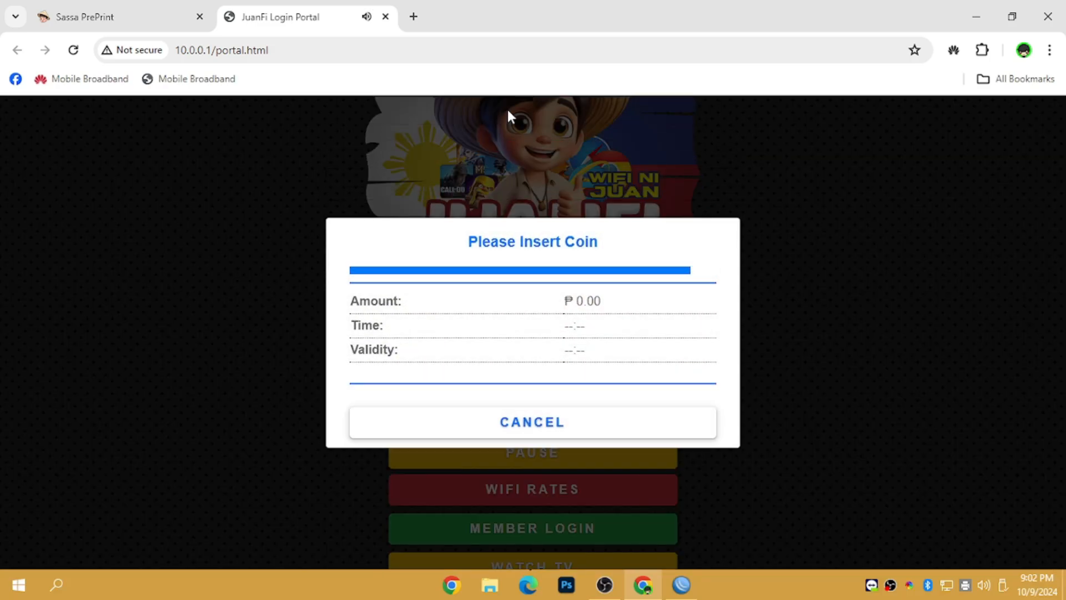
click(175, 9)
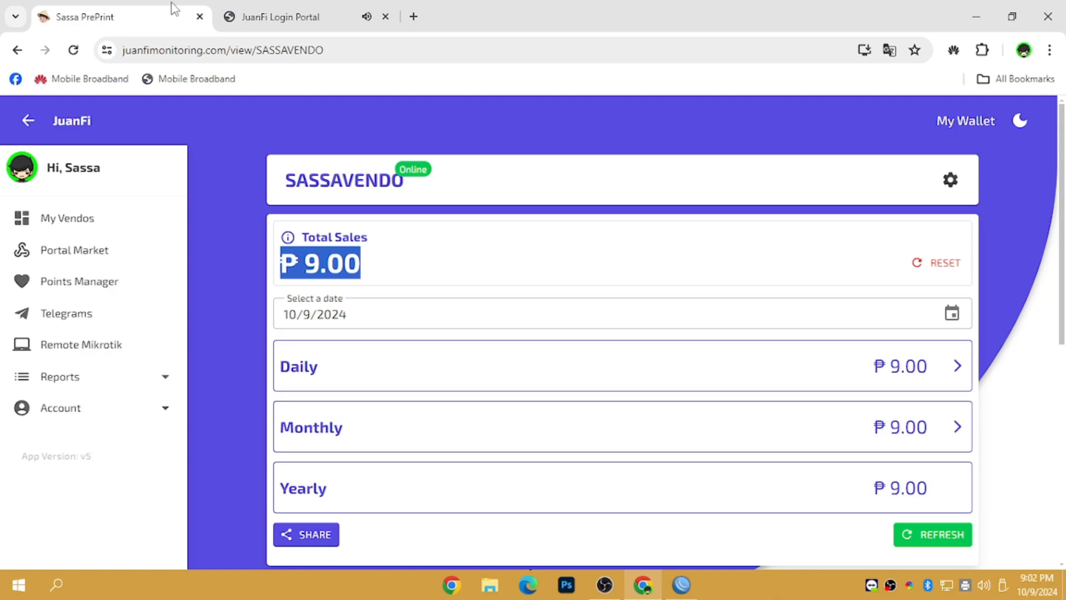
click(310, 10)
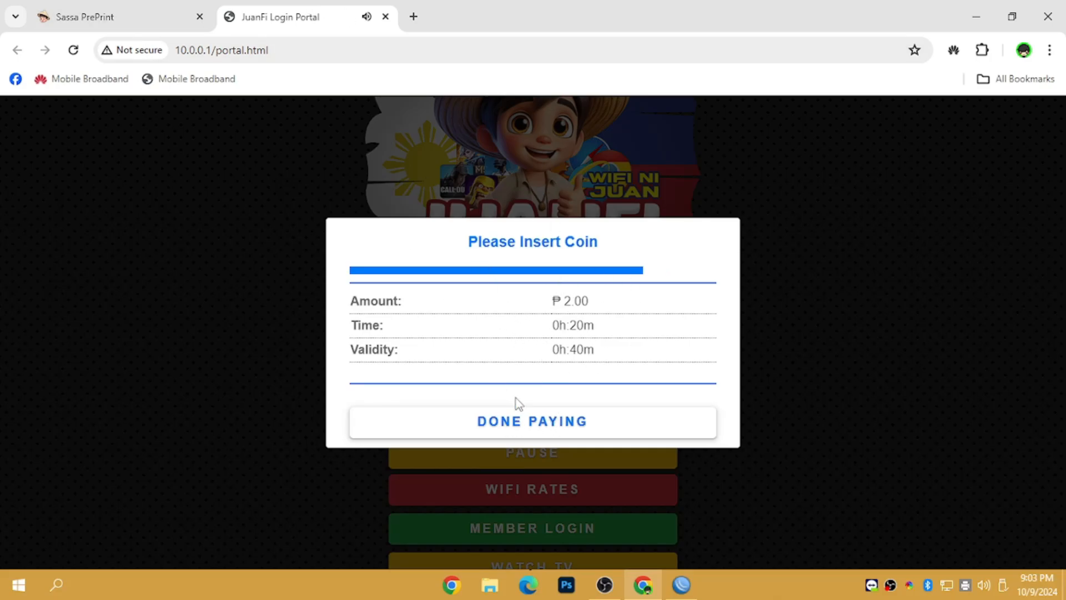
click(524, 425)
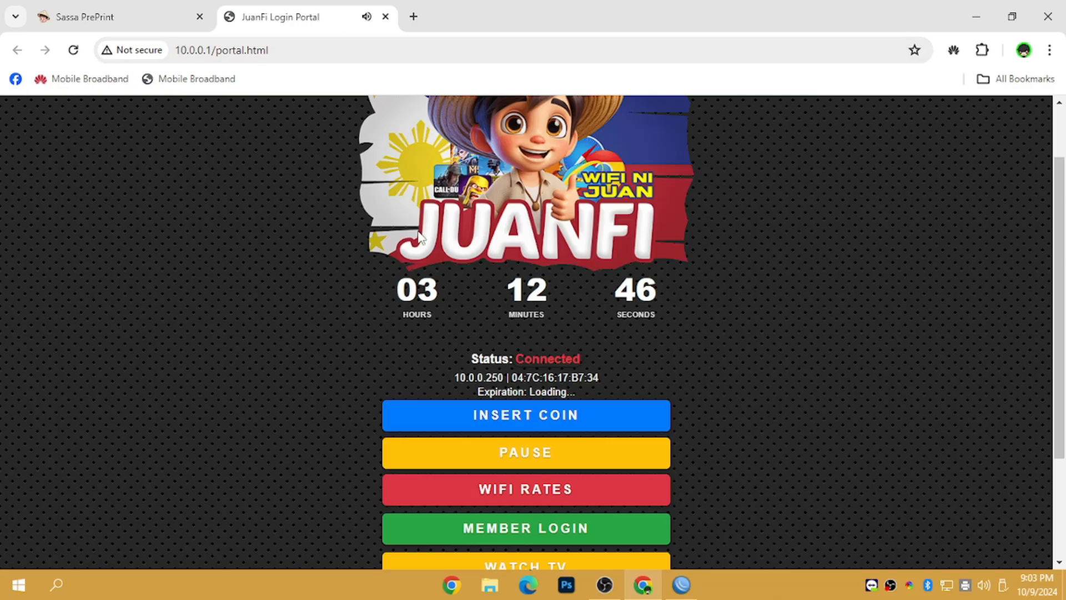
click(148, 21)
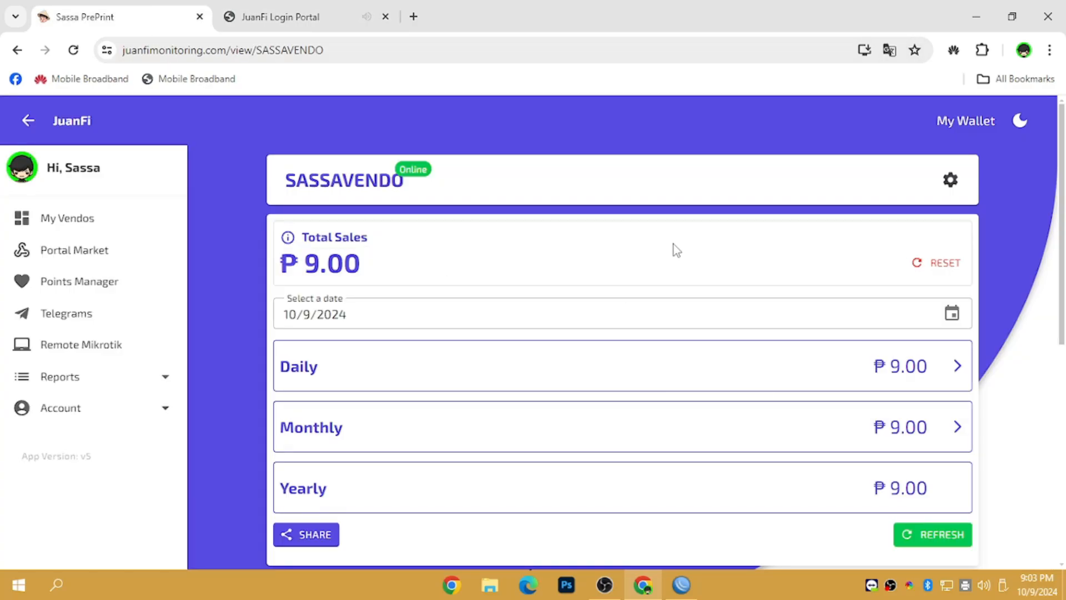
Step: Refresh JuanFi Monitoring so SASSAVENDO's sales show ₱11.00, and review the vendo's card details
click(938, 533)
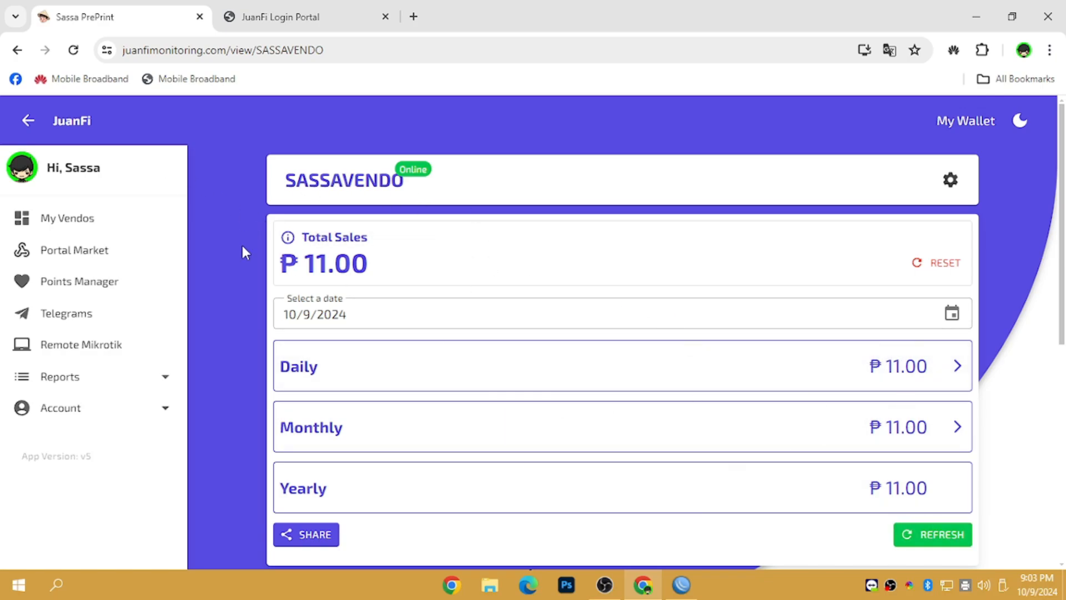
click(332, 189)
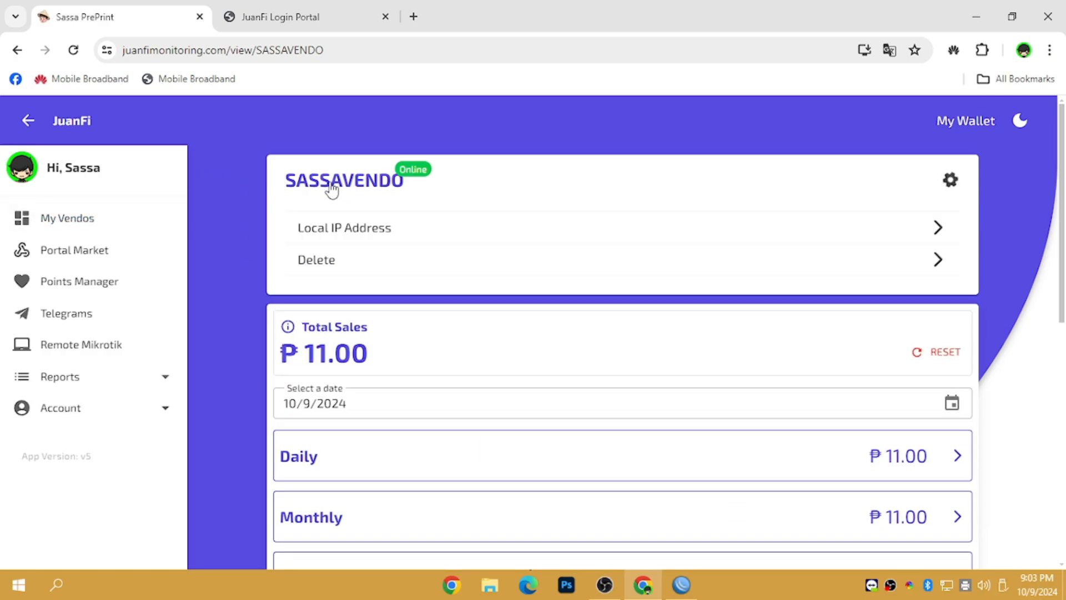
click(60, 231)
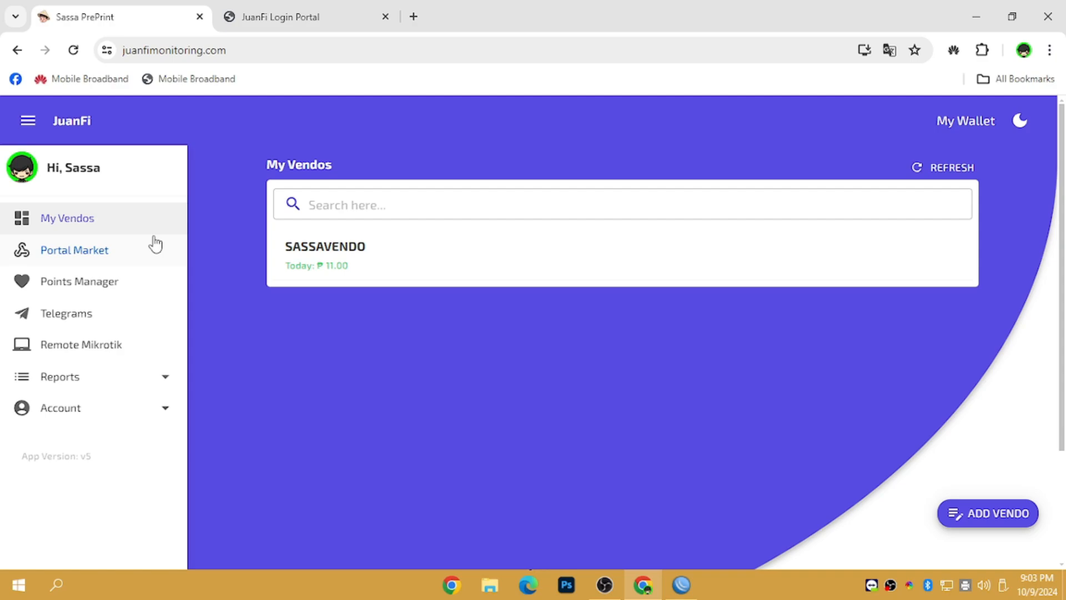
click(296, 55)
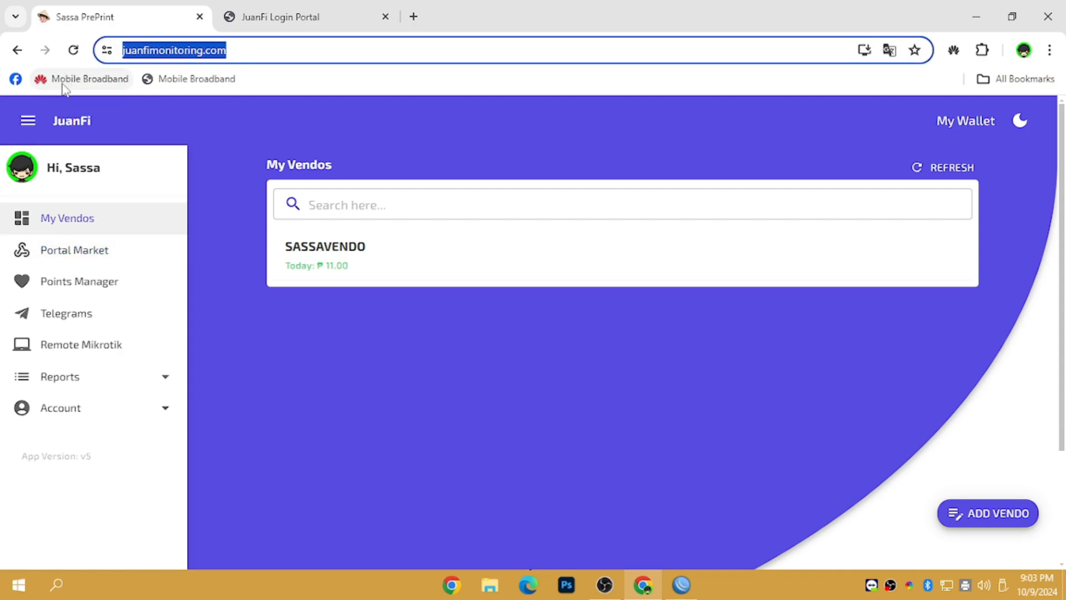
click(447, 426)
click(248, 47)
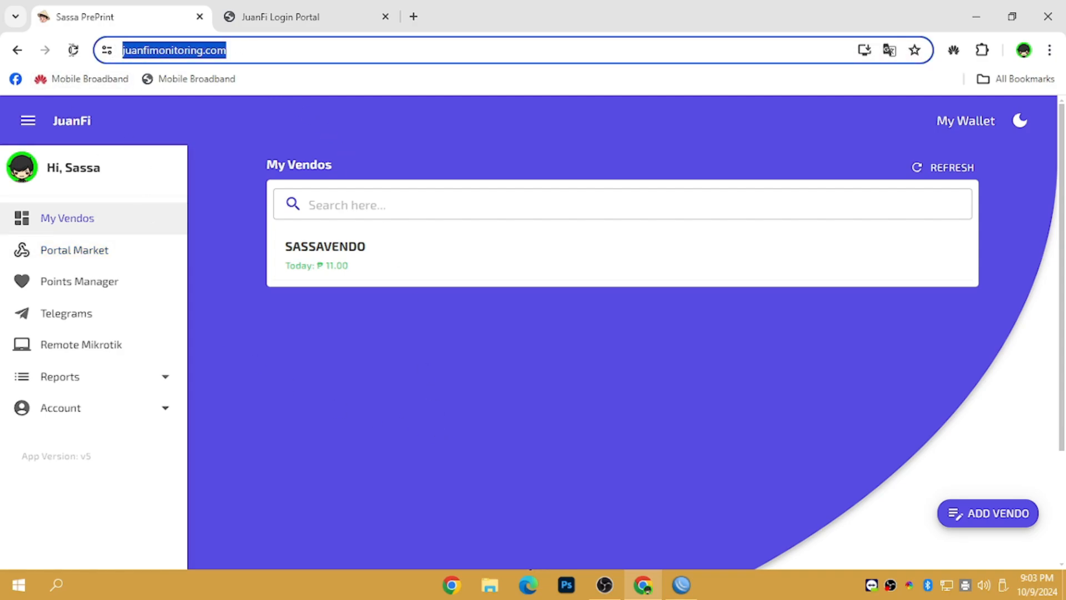
click(471, 355)
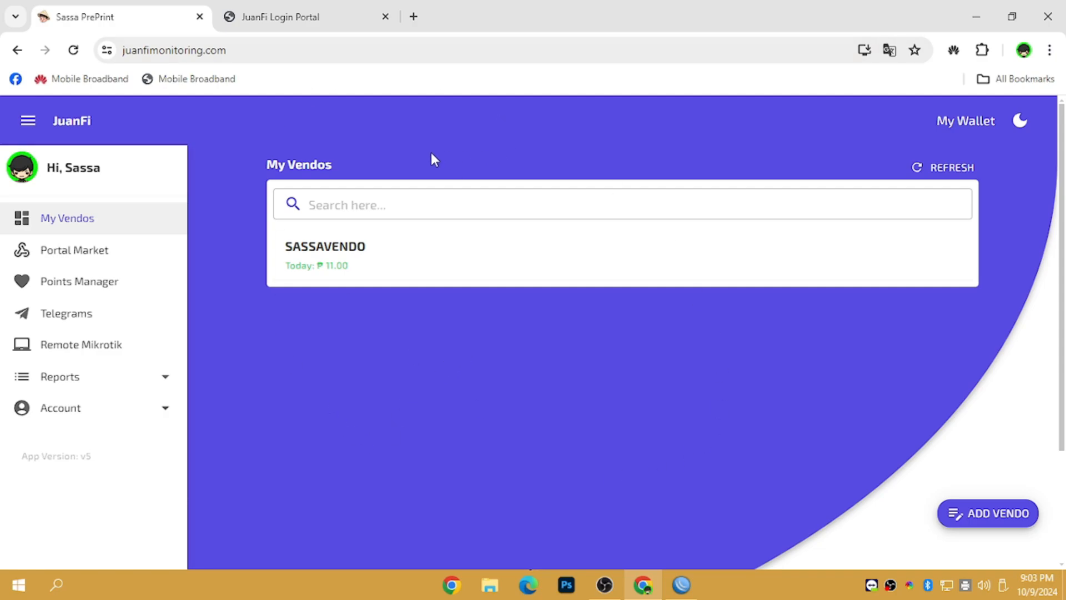
Step: Check the wallet balance and Remote Mikrotik router list, ending on the portal with 03:12:02 left
click(969, 125)
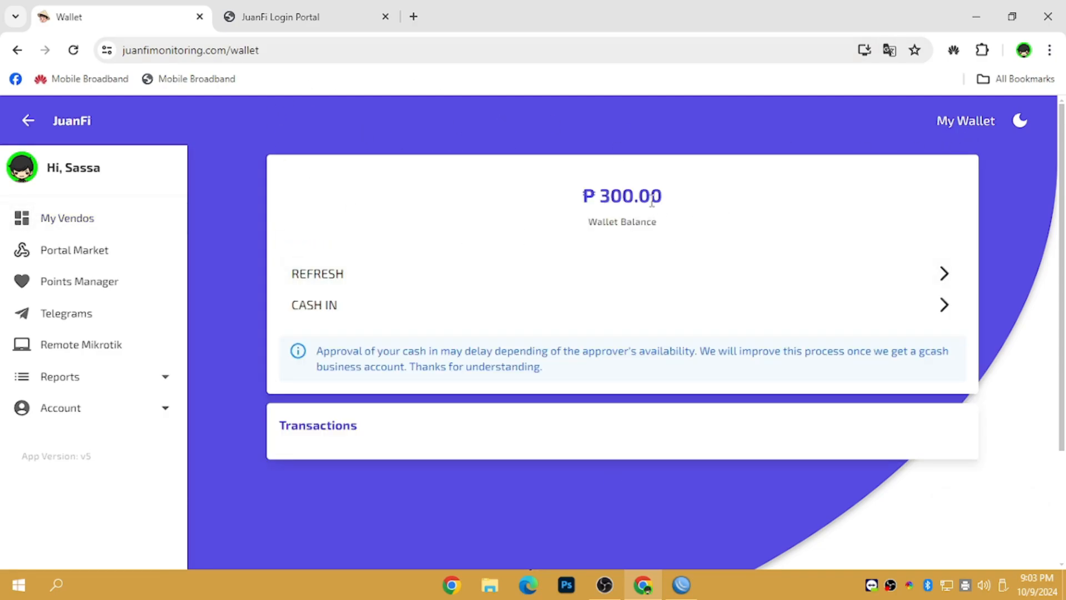
click(72, 348)
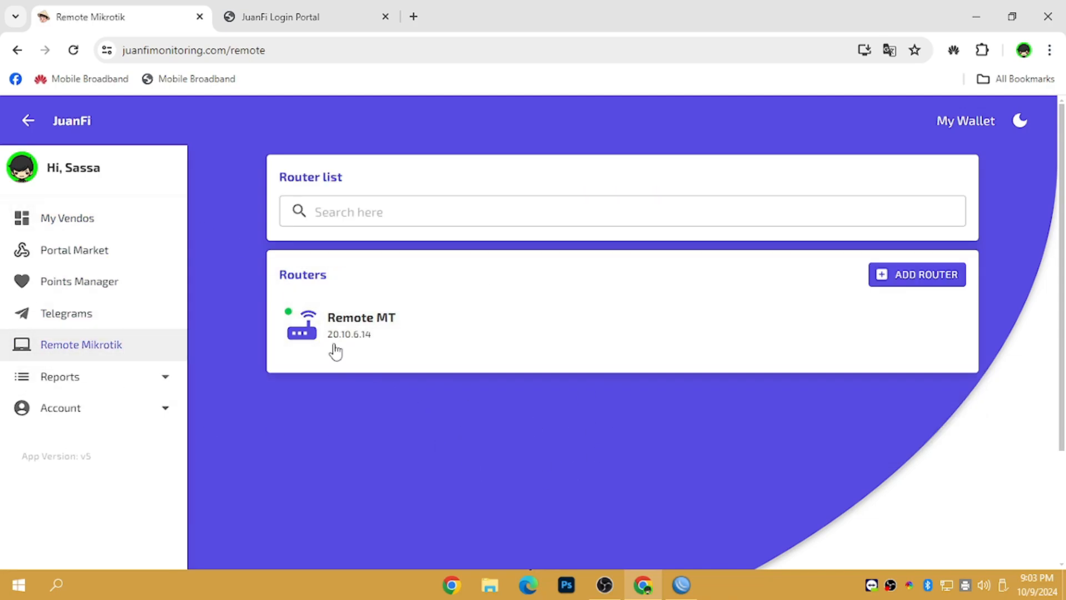
mouse_move(290, 319)
click(288, 23)
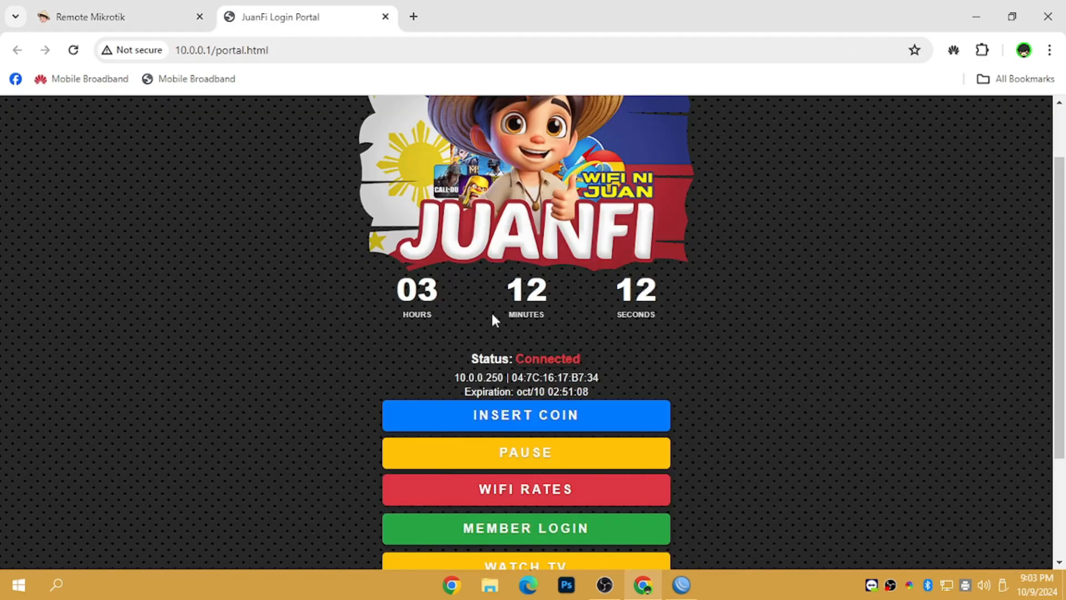
scroll(1048, 226, up, 2)
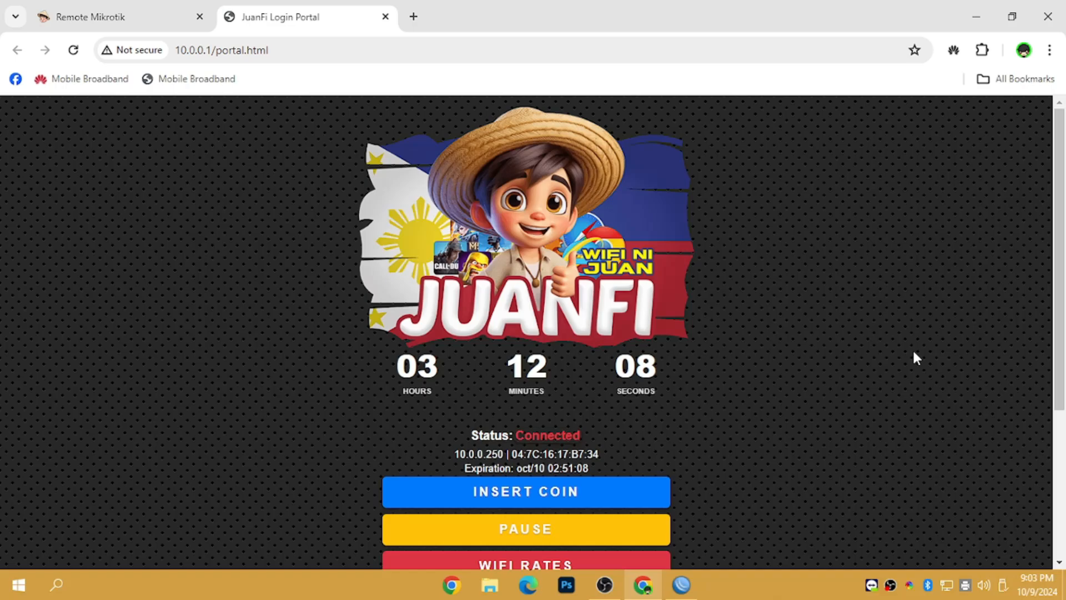
click(111, 6)
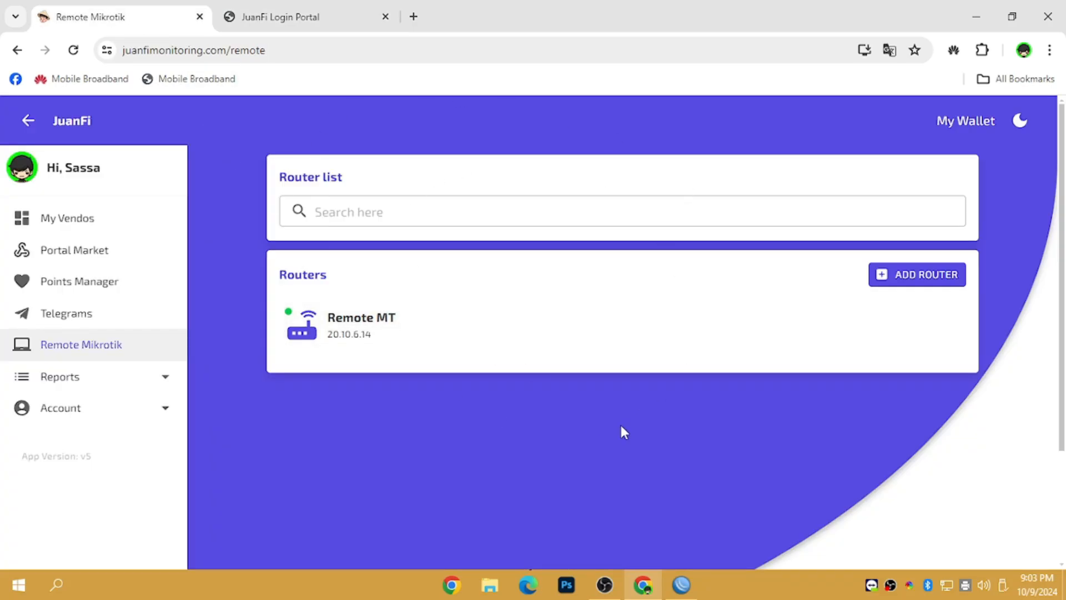
click(336, 5)
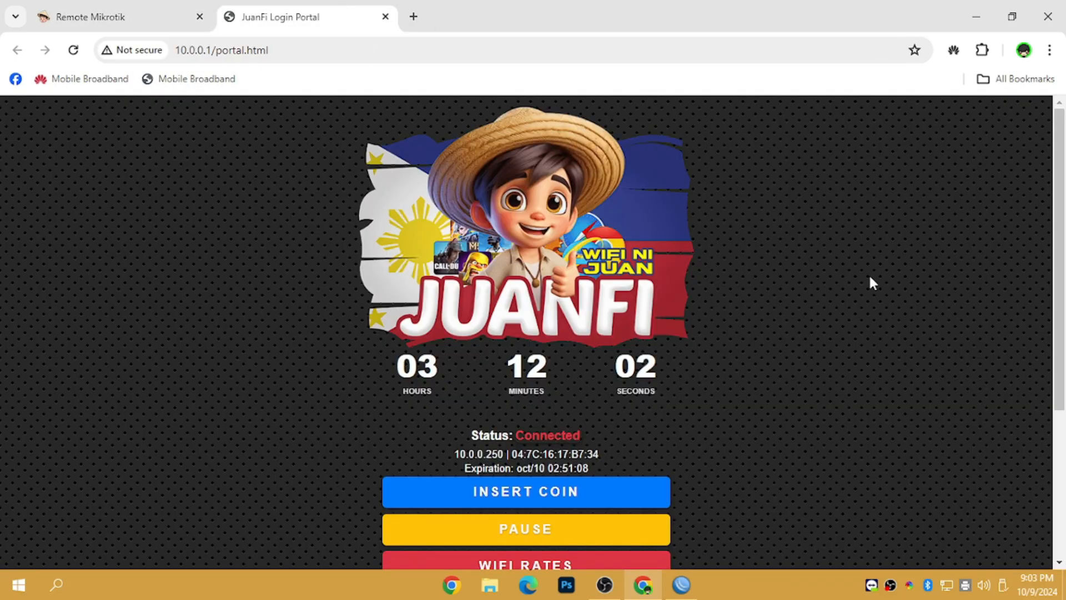